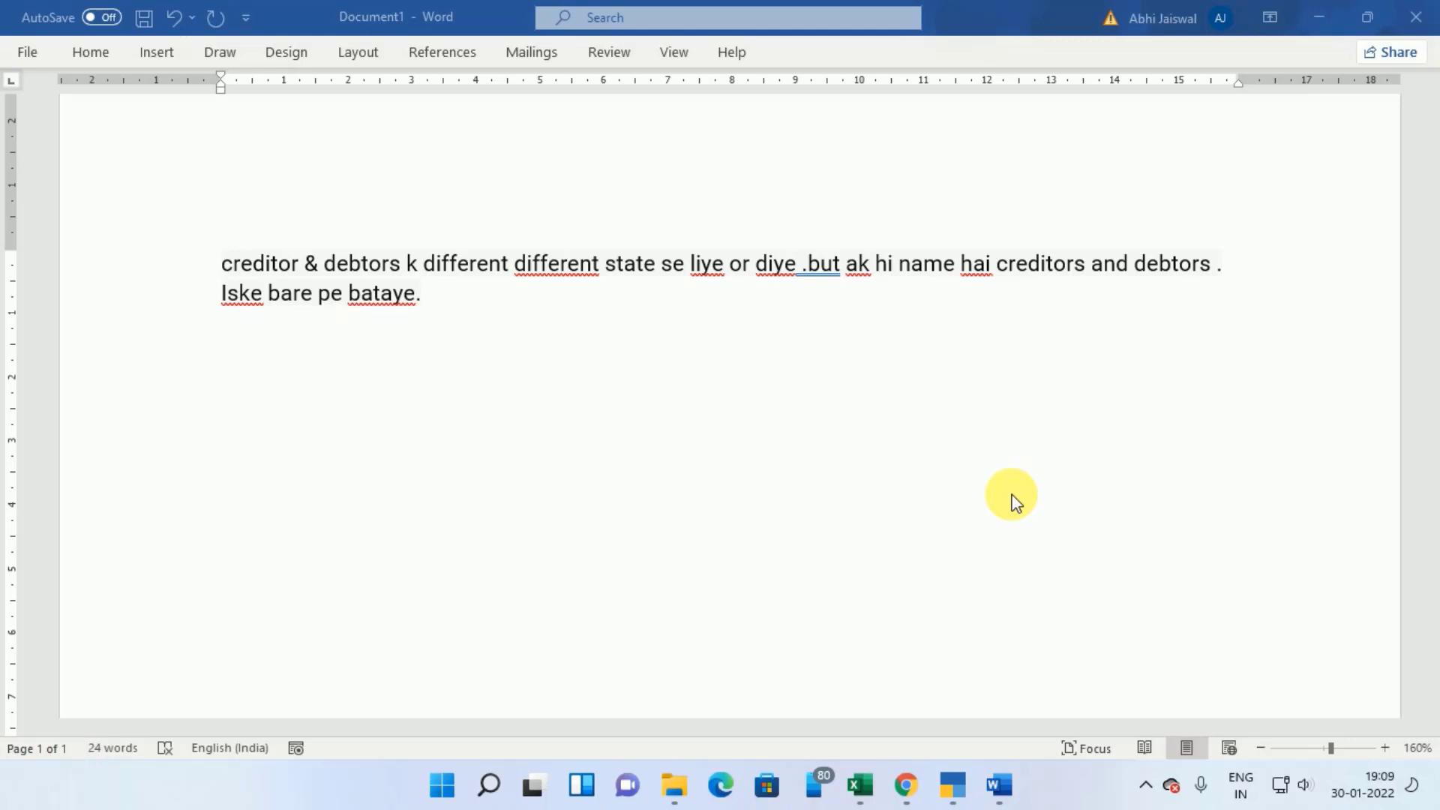
Switch to TallyPrime and view the Rajan Pvt Ltd ledger's alteration details, then close them
click(968, 787)
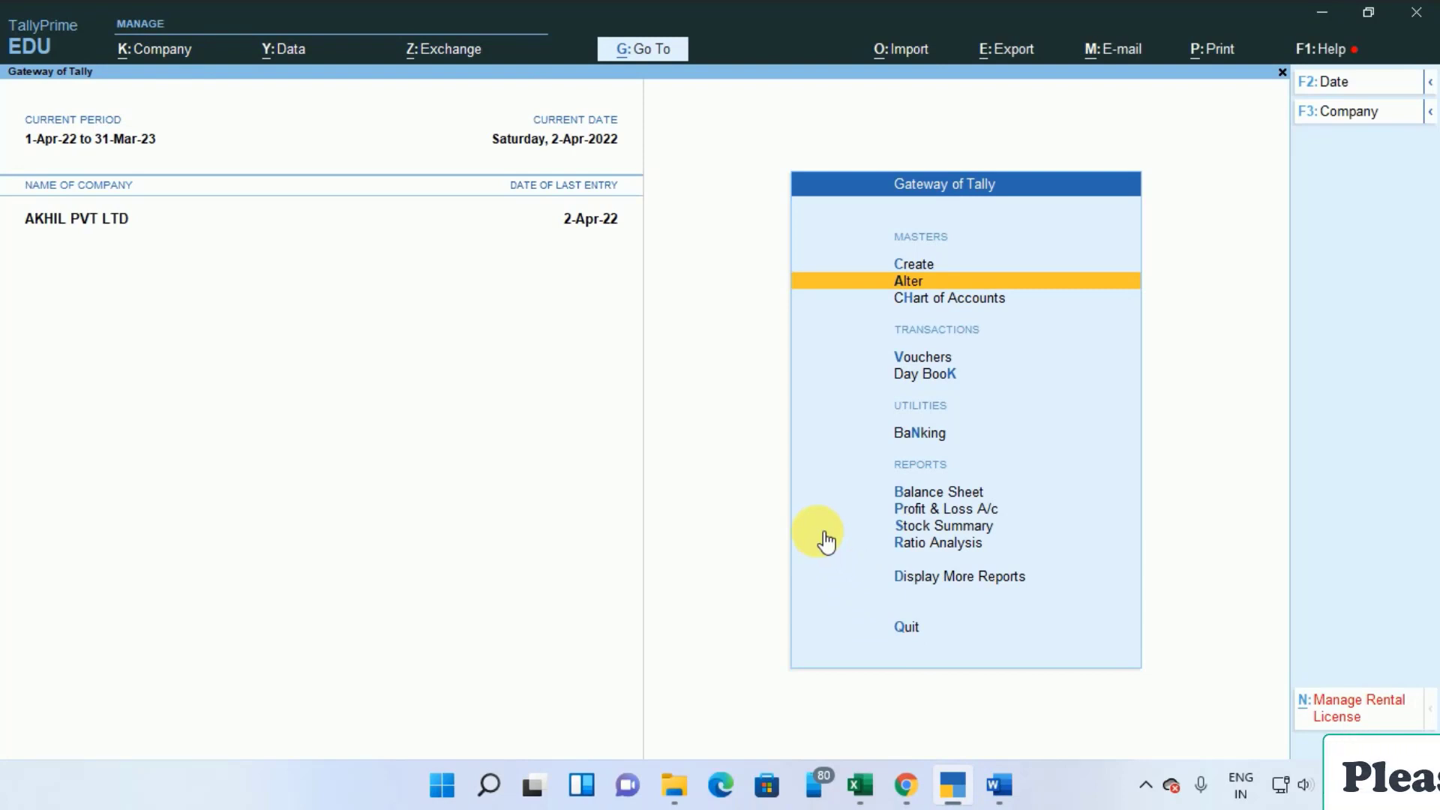
key(Return)
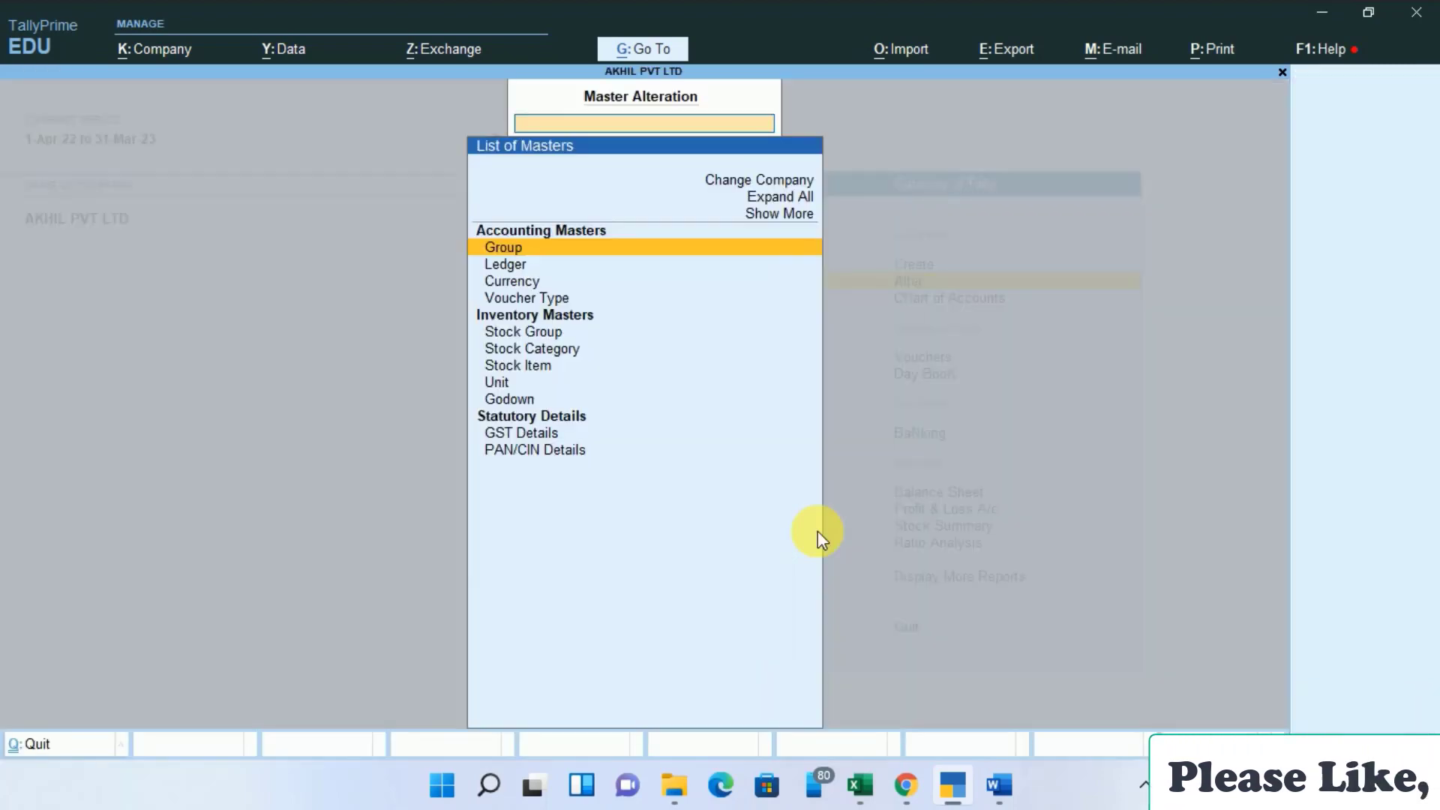
key(Down)
key(Return)
key(Down)
key(Down)
key(Down)
key(Down)
key(Down)
key(Down)
key(Down)
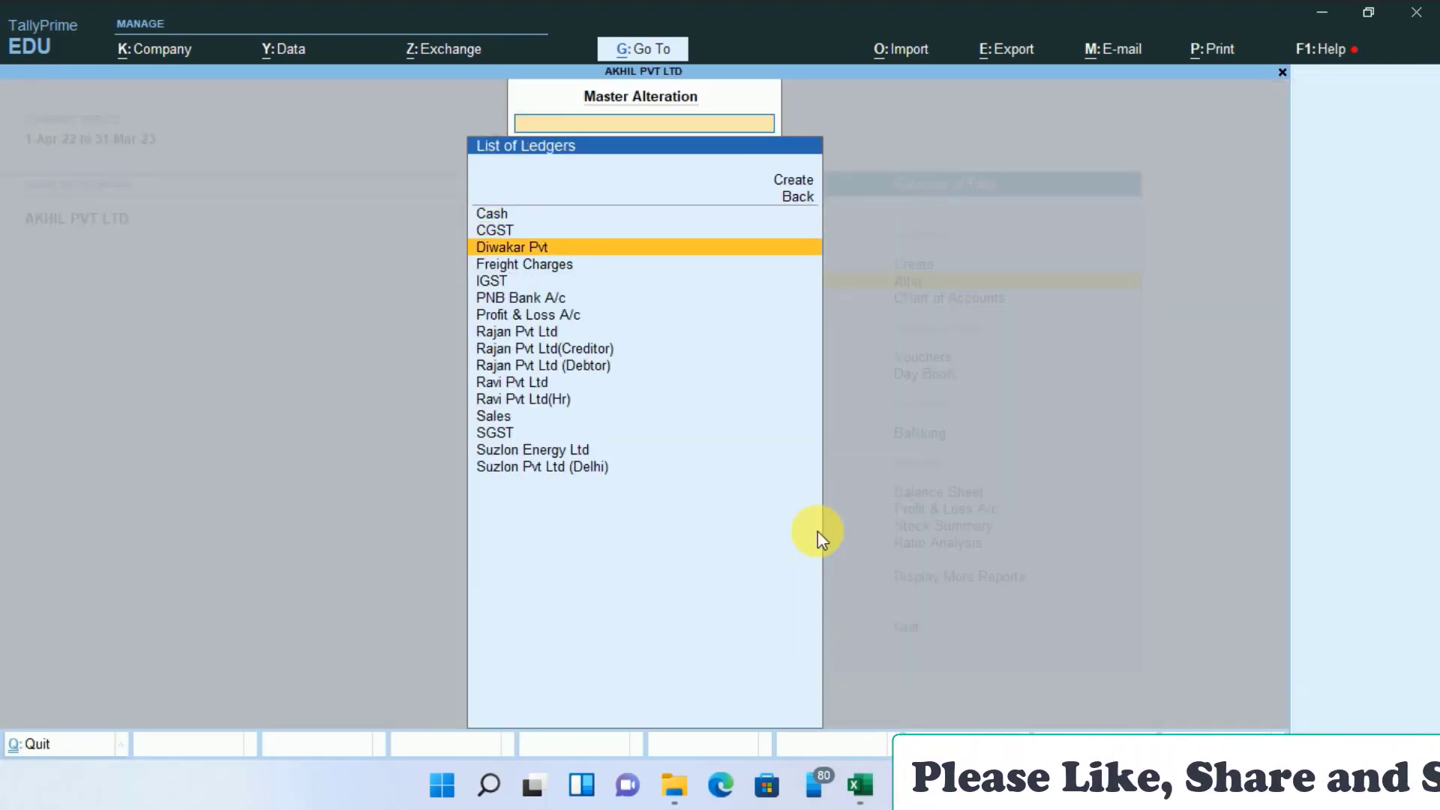
key(Return)
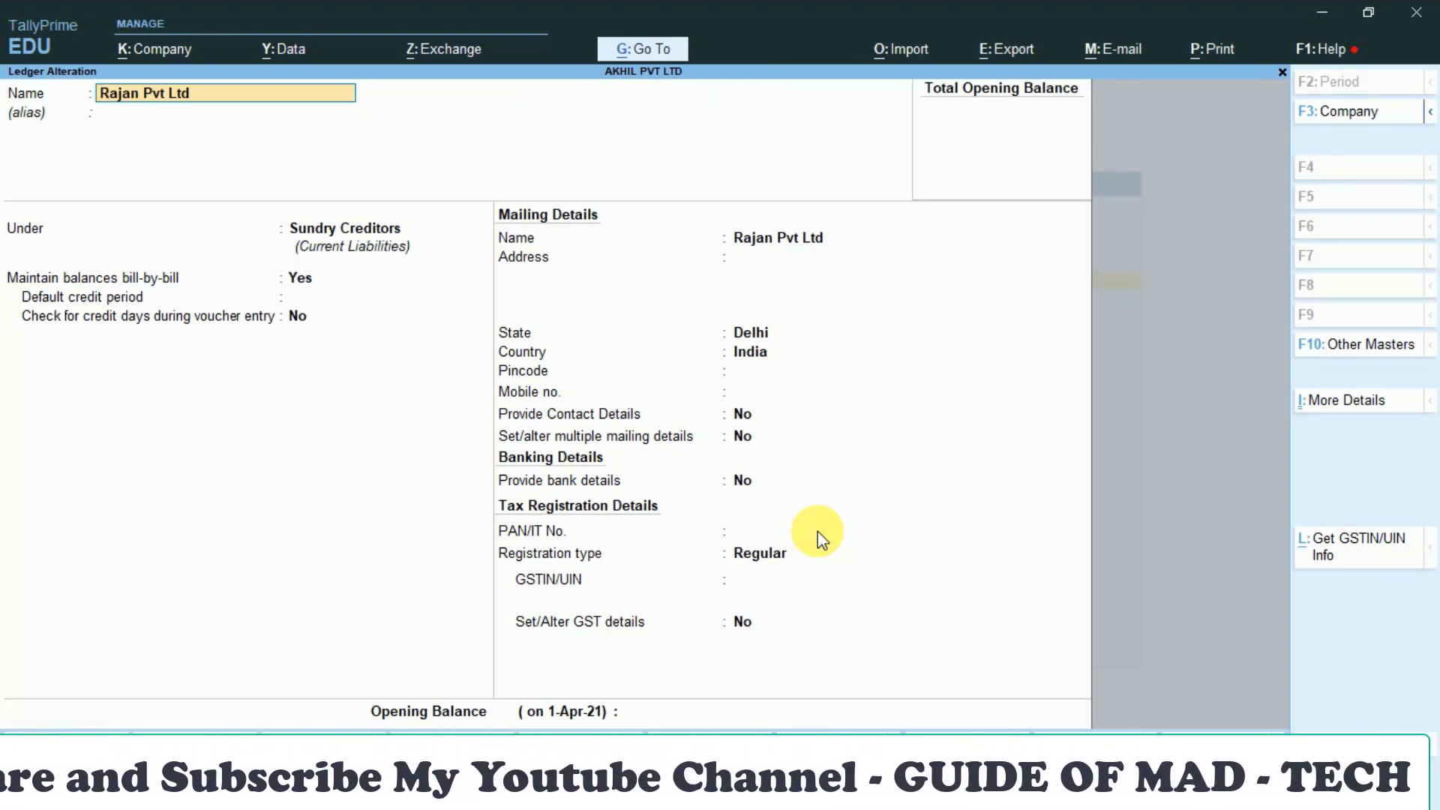
key(Escape)
key(Escape)
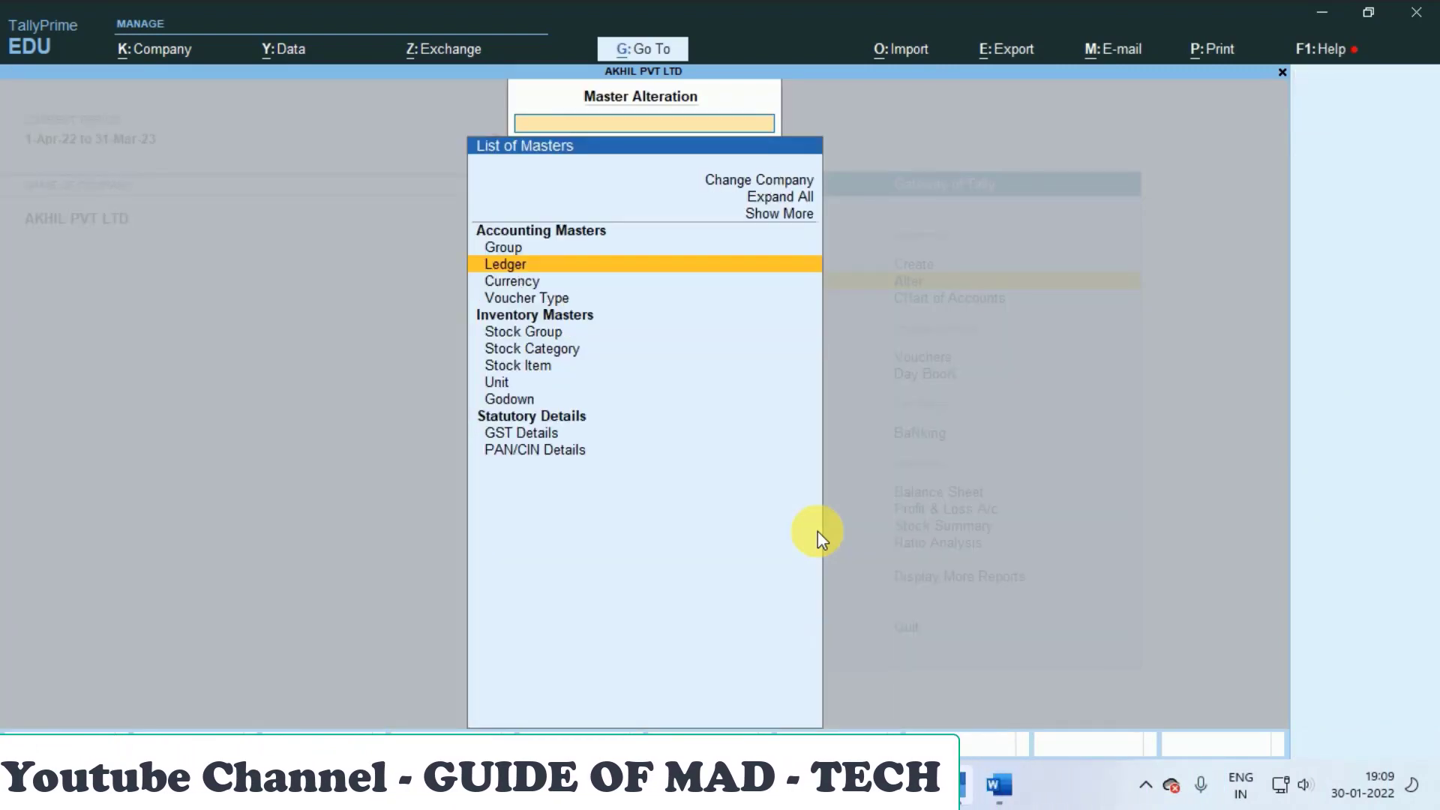
key(Escape)
Start a purchase voucher with supplier invoice number 001 dated 2-Apr-22
key(Down)
key(Down)
key(Down)
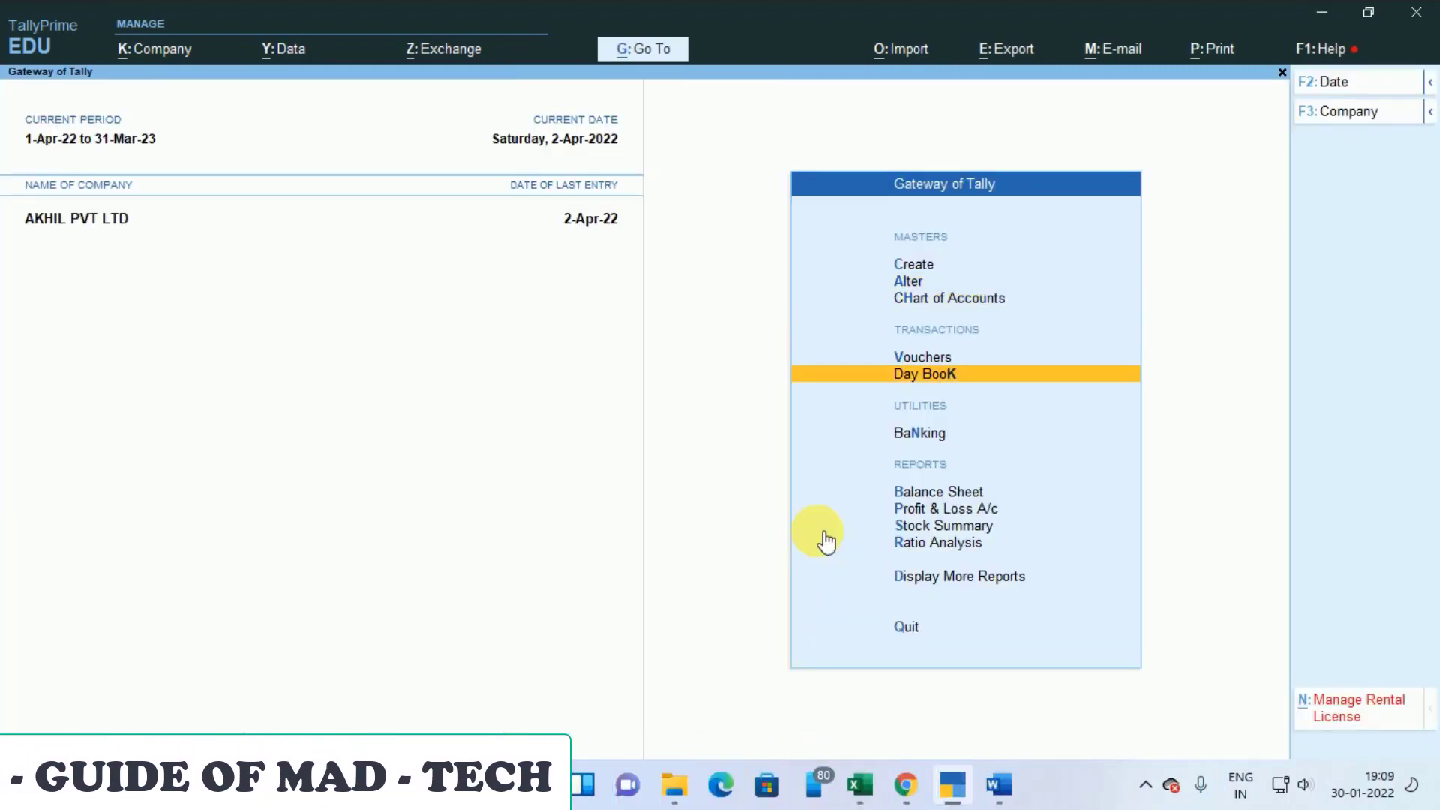
key(Down)
key(Down)
key(Up)
key(Up)
key(Up)
key(Return)
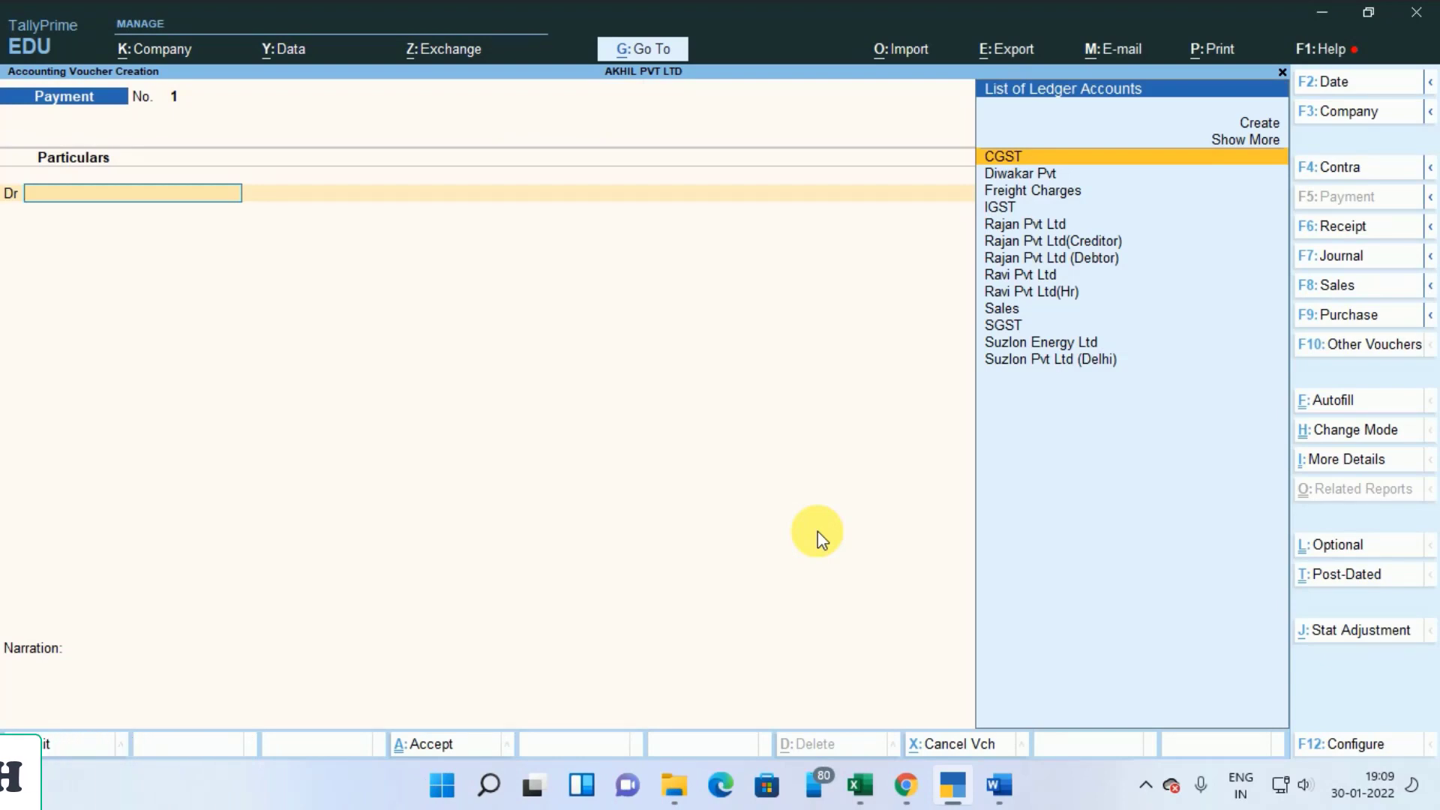
key(F9)
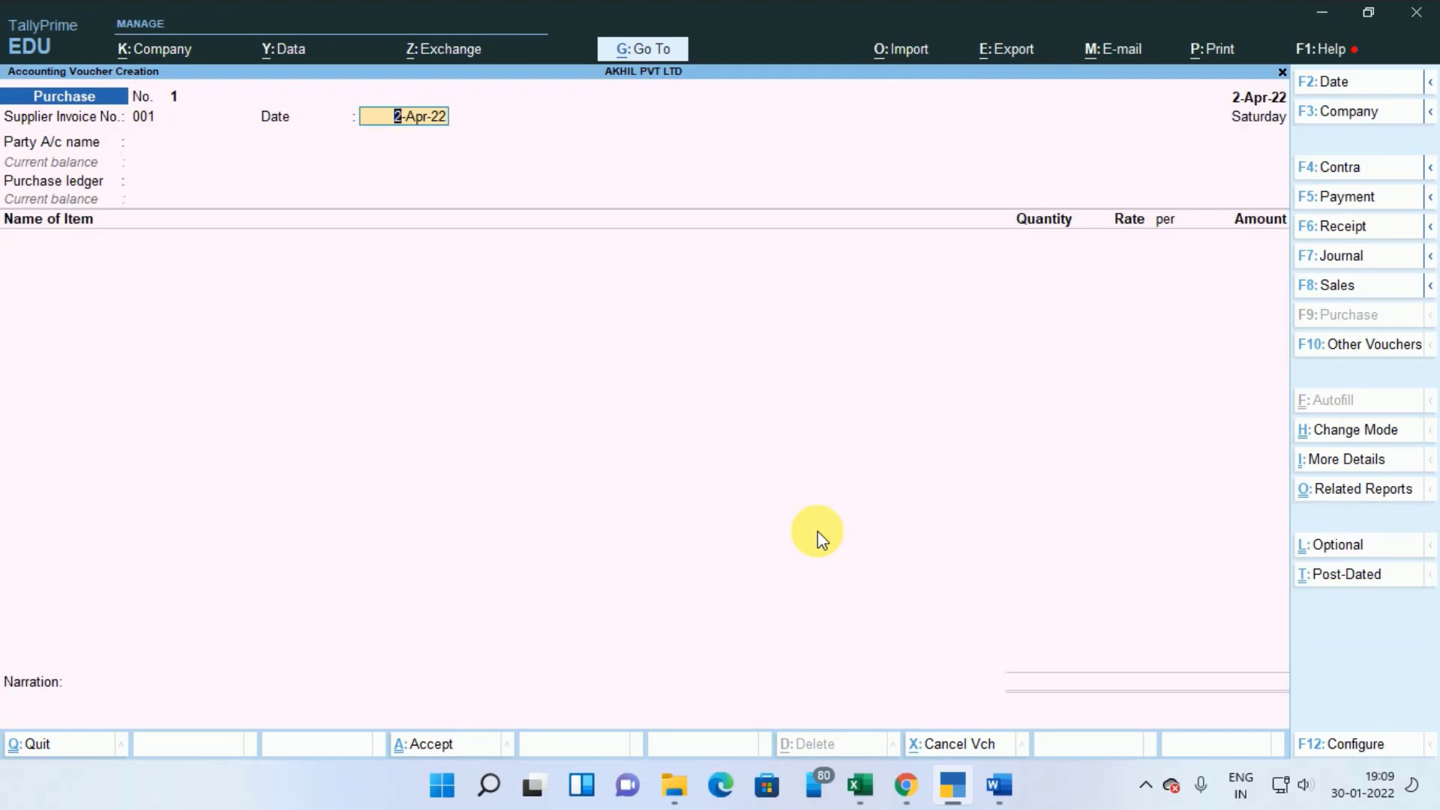
key(Return)
Set Rajan Pvt Ltd as the purchase voucher's party account and accept its receipt and party details
key(Down)
key(Down)
key(Down)
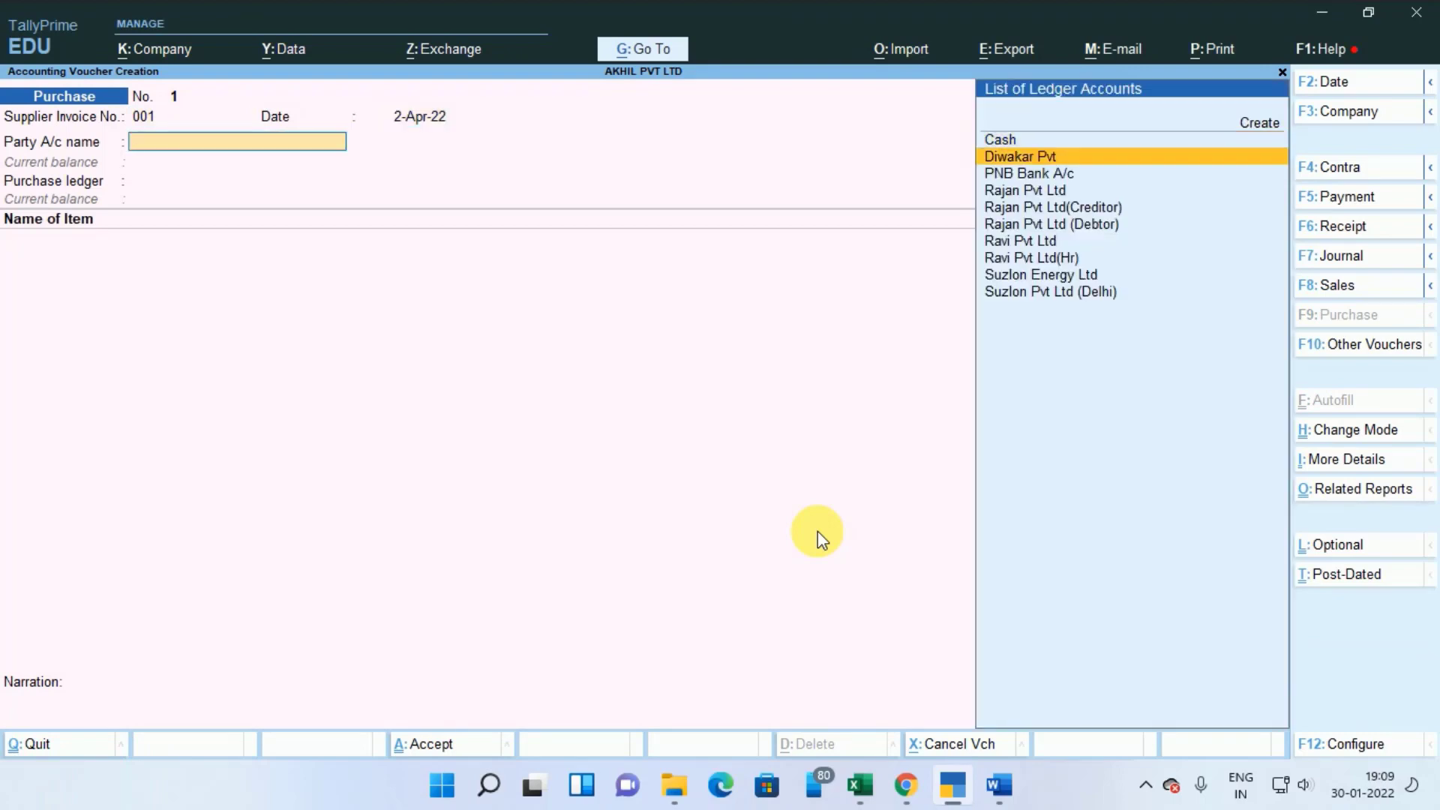
key(Return)
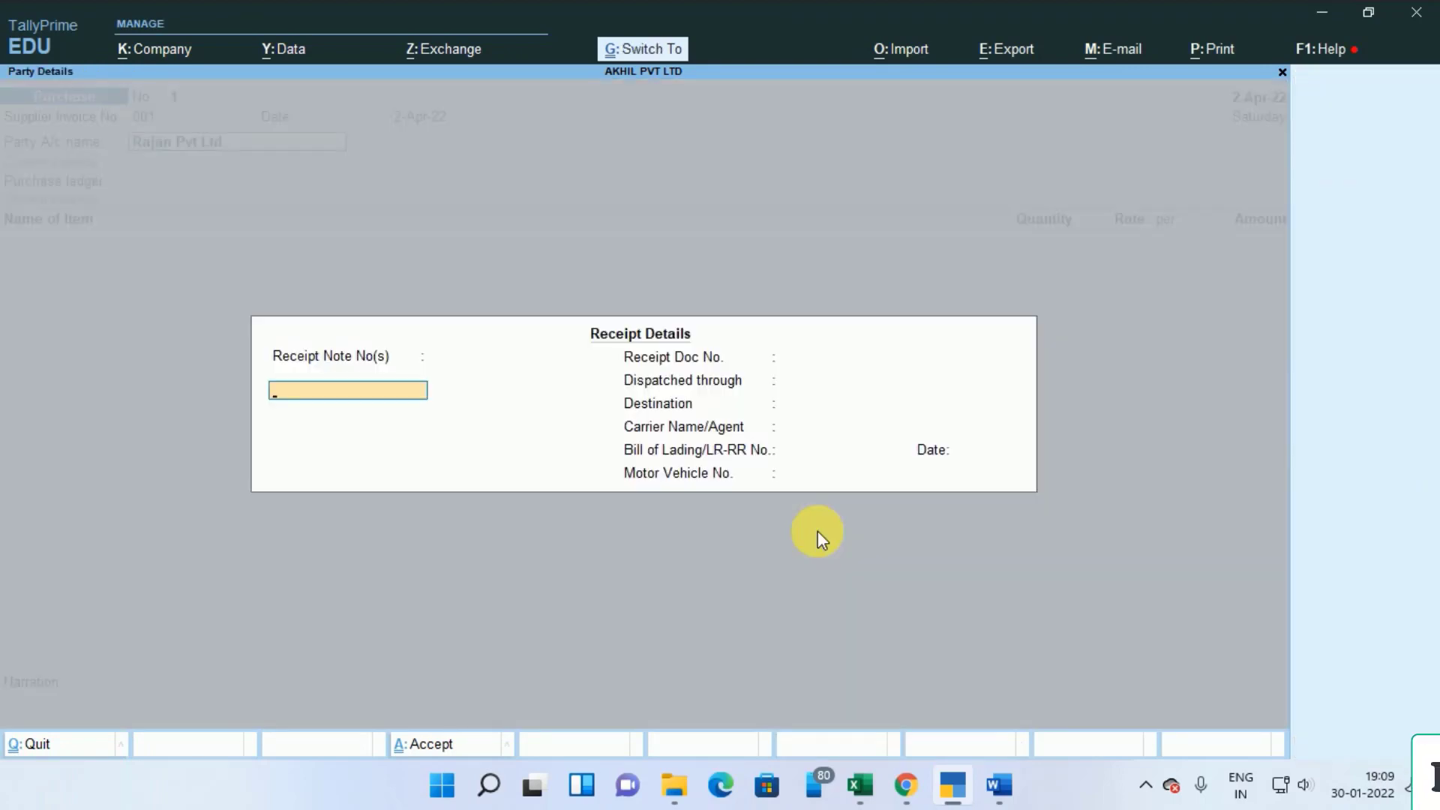
key(Return)
key(Return)
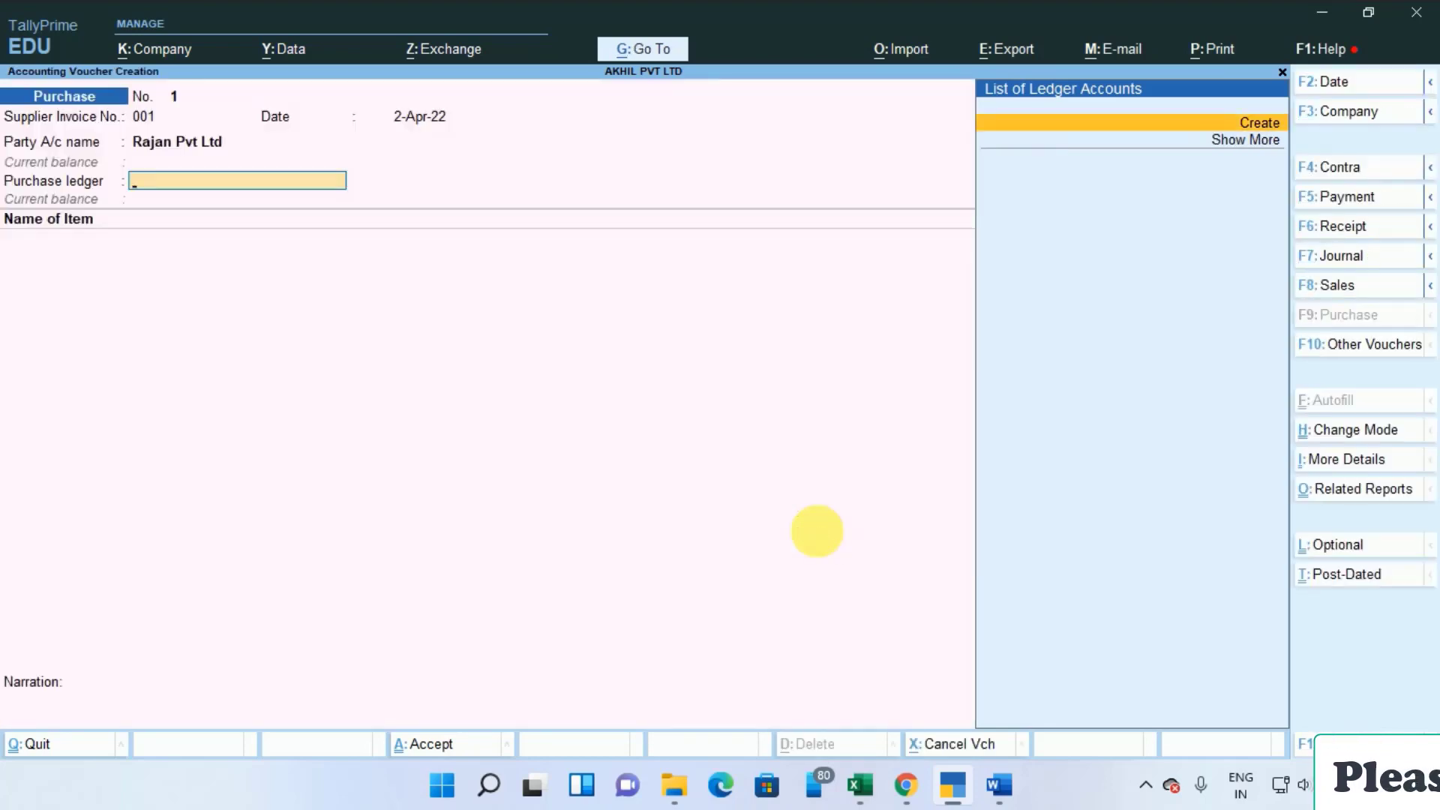
Create a purchase ledger named Purchase A/c under Purchase Accounts, with ledger type Not Applicable, for the voucher
key(Return)
text(Purchase)
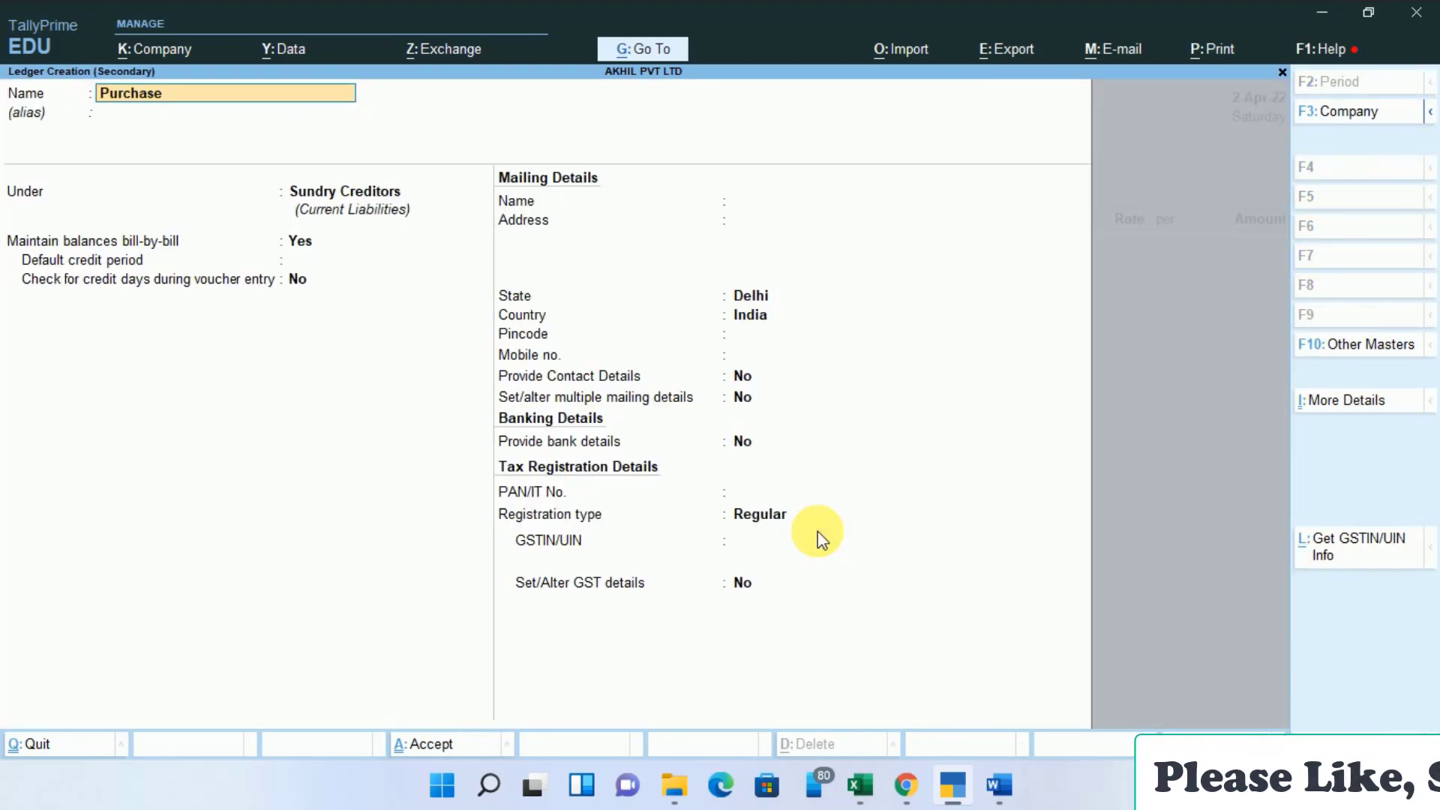
text( A/c)
key(Return)
key(Return)
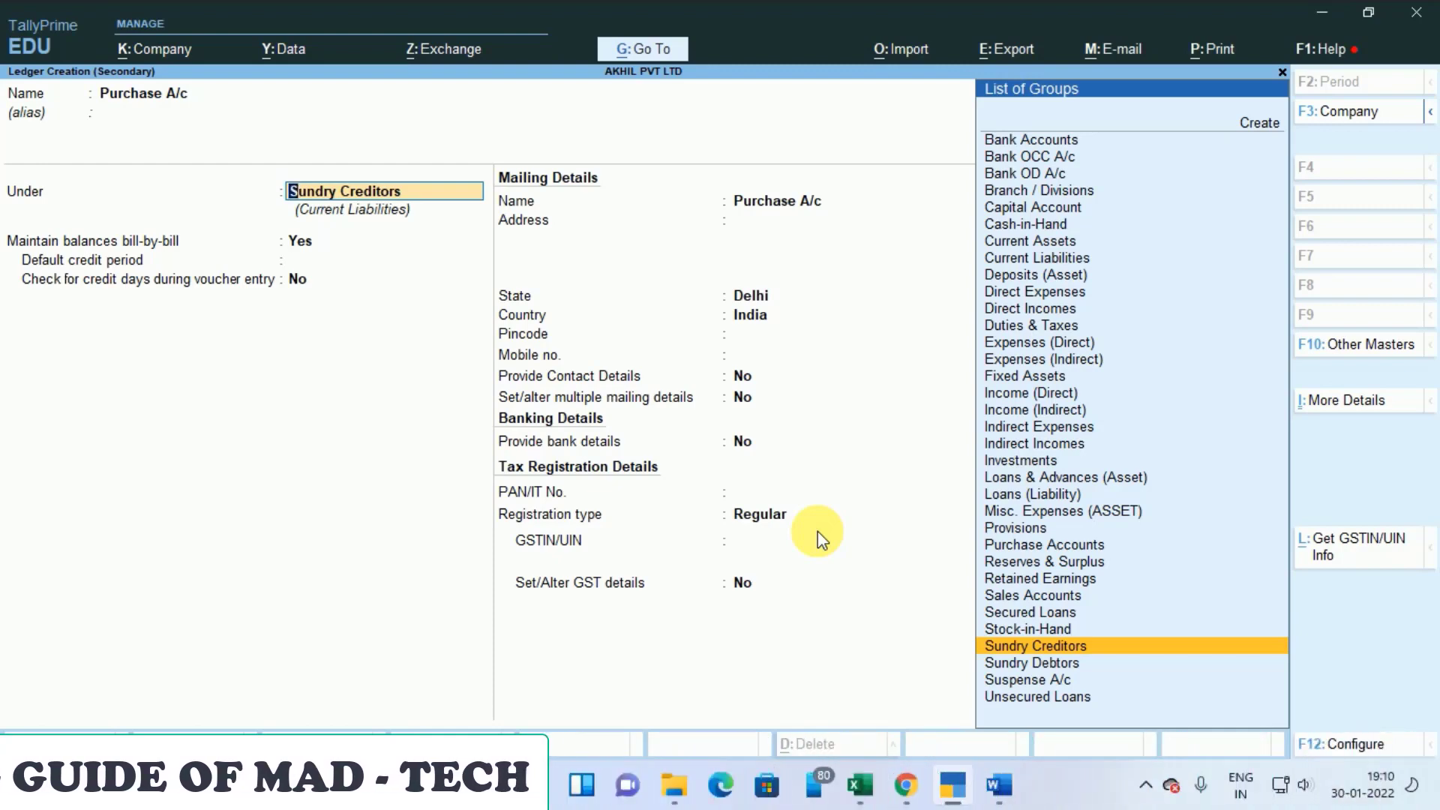
text(Pu)
key(Return)
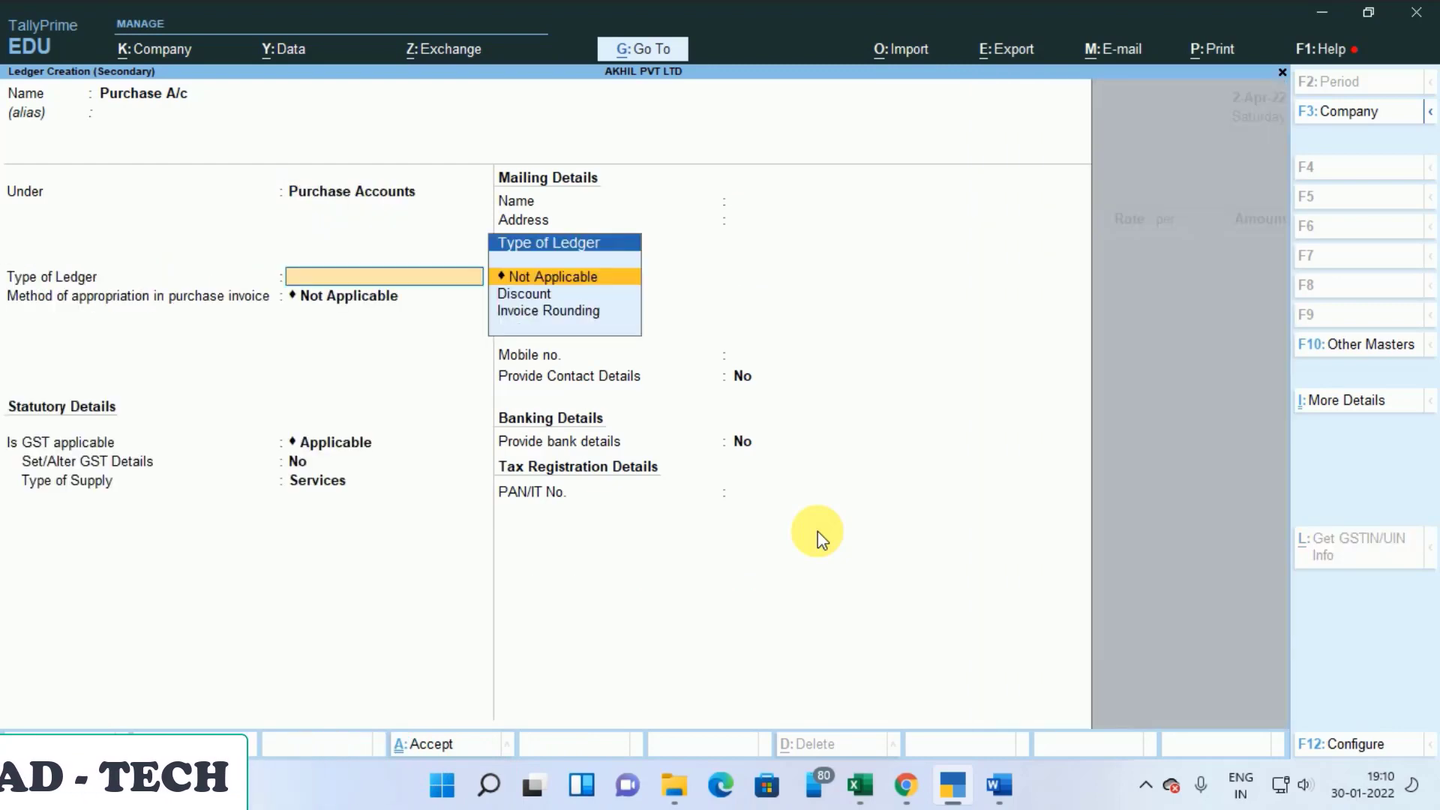
key(Return)
key(Return)
key(ctrl+a)
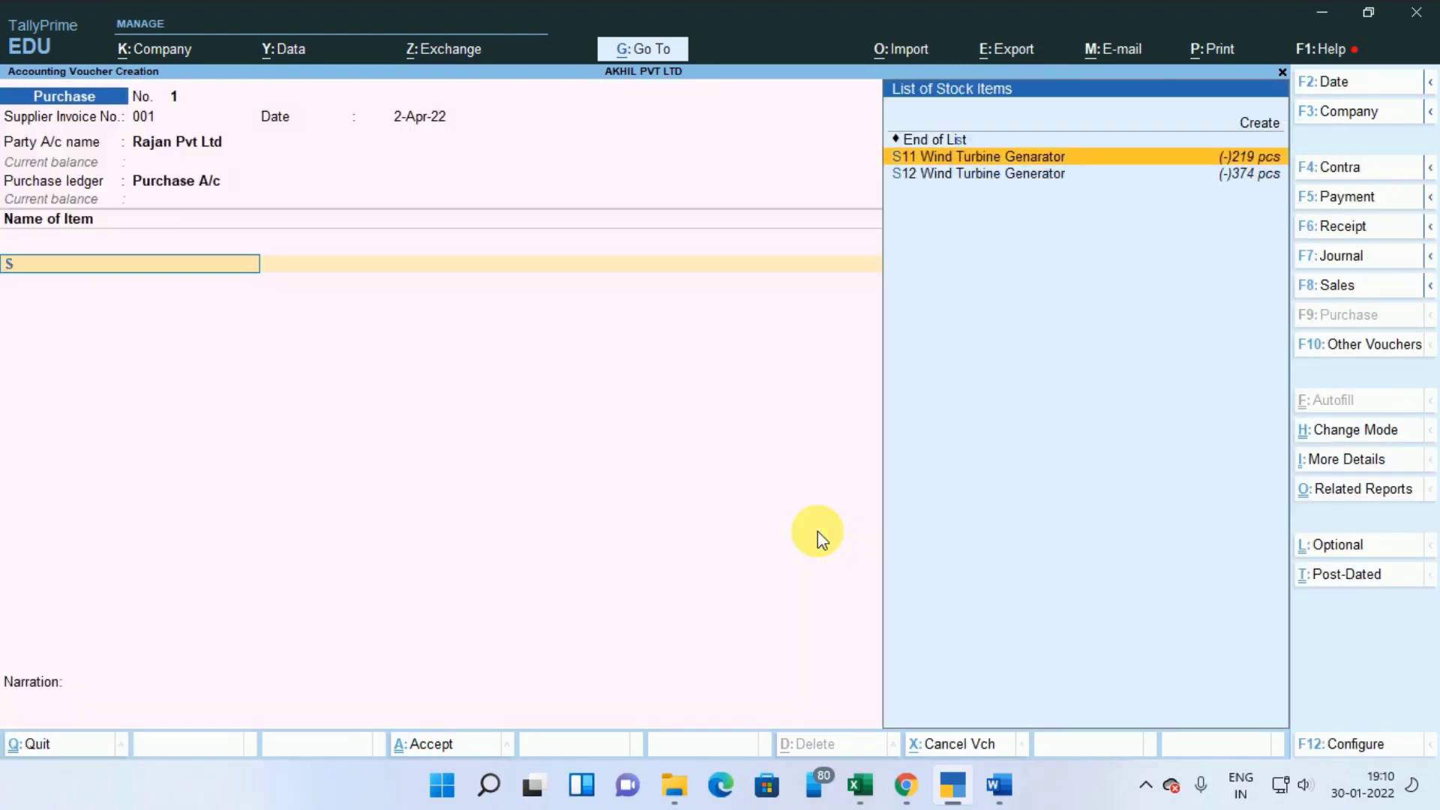
Enter the stock item S12 Wind Turbine Generator with 15 pcs at a rate of 1,500.00
key(Down)
key(Return)
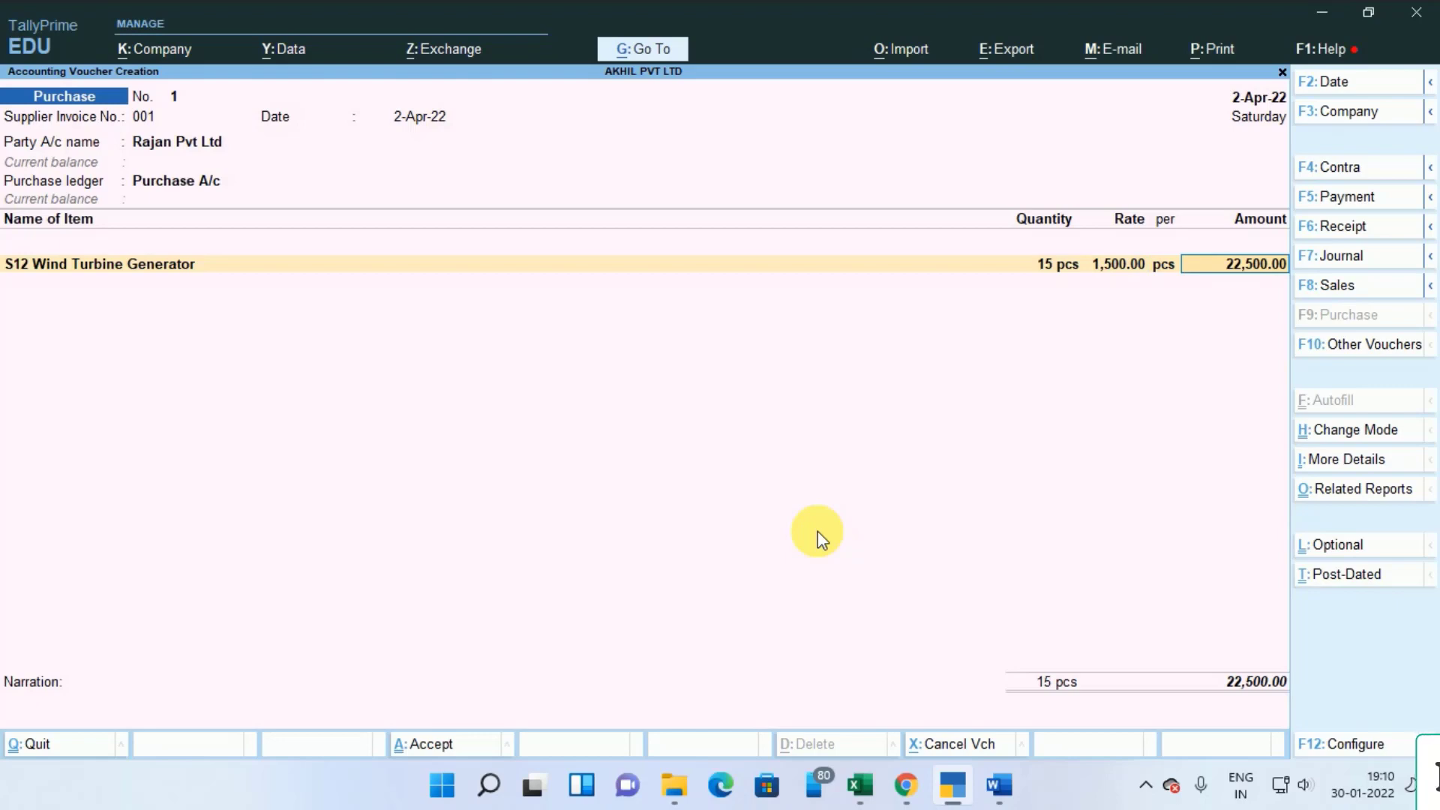
key(Return)
key(Return)
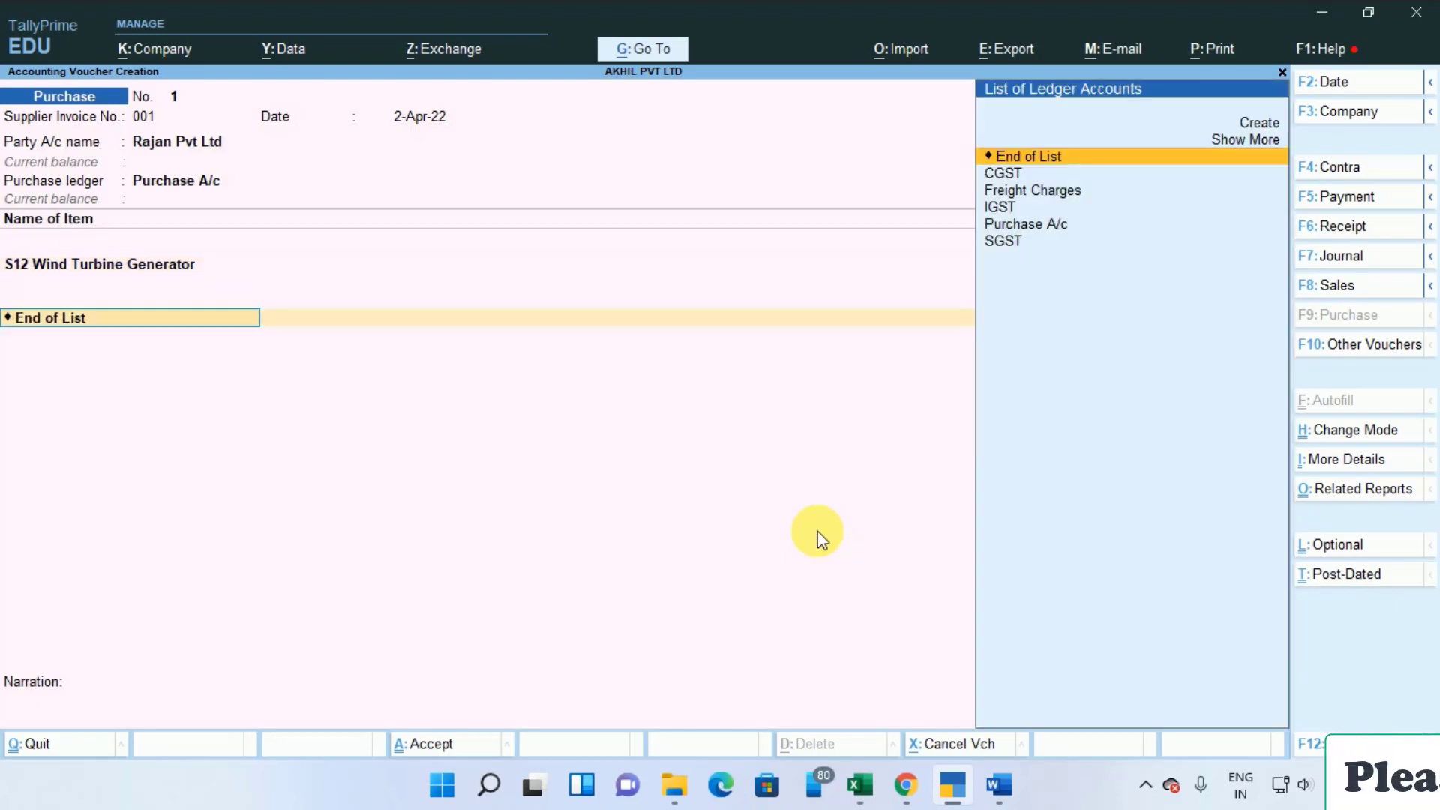
Add the CGST and SGST tax ledgers below the purchased item
key(Down)
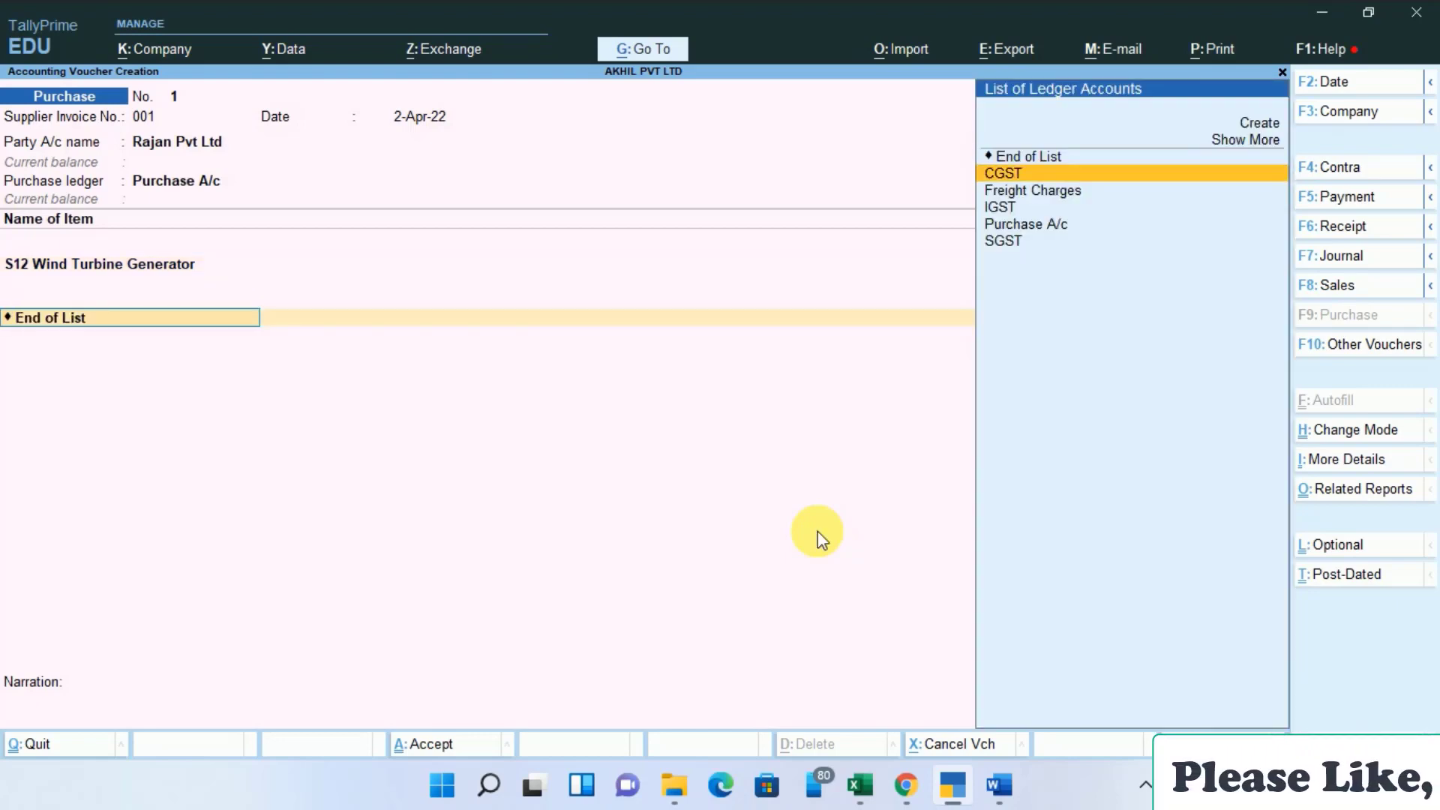
key(Return)
key(Return)
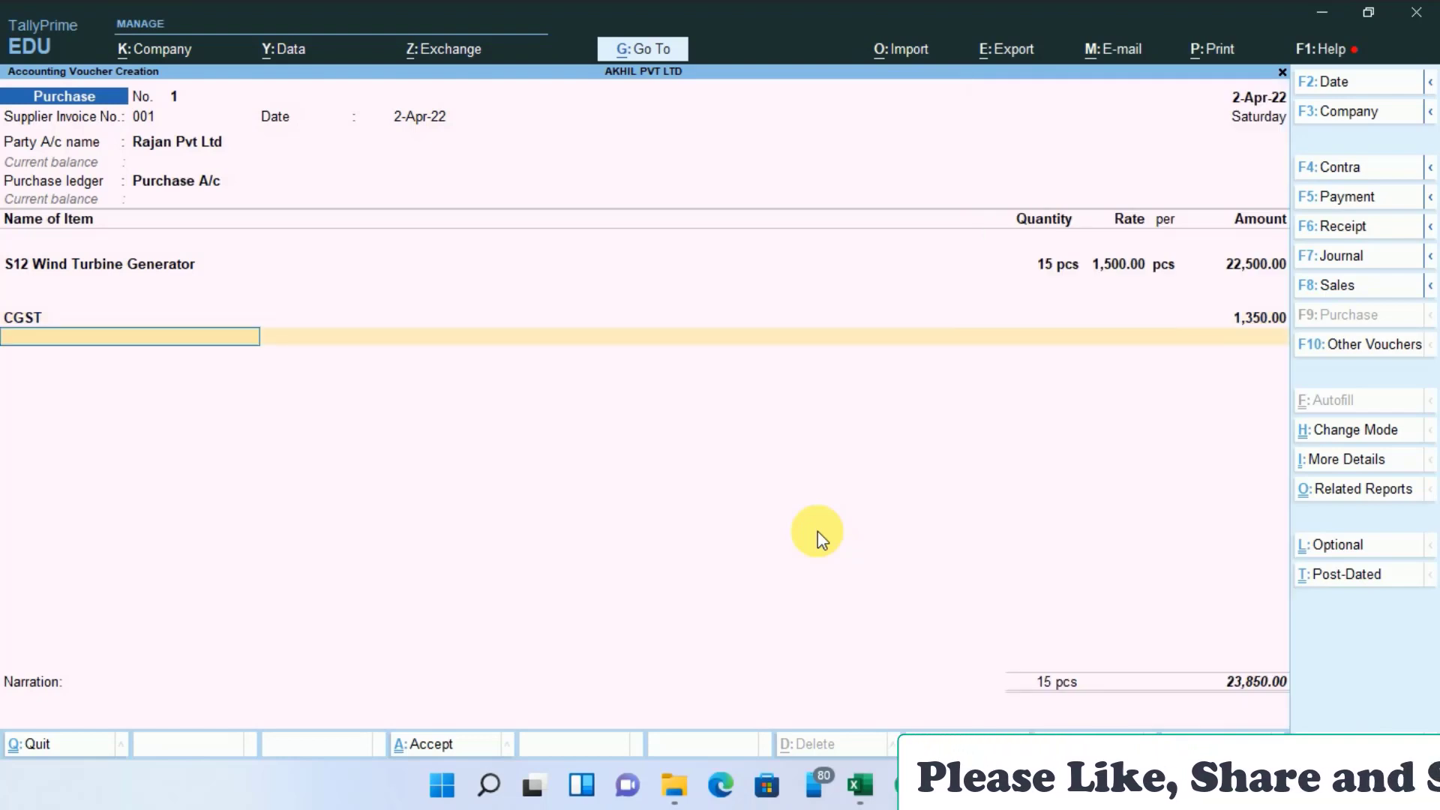
text(s)
key(Return)
key(Return)
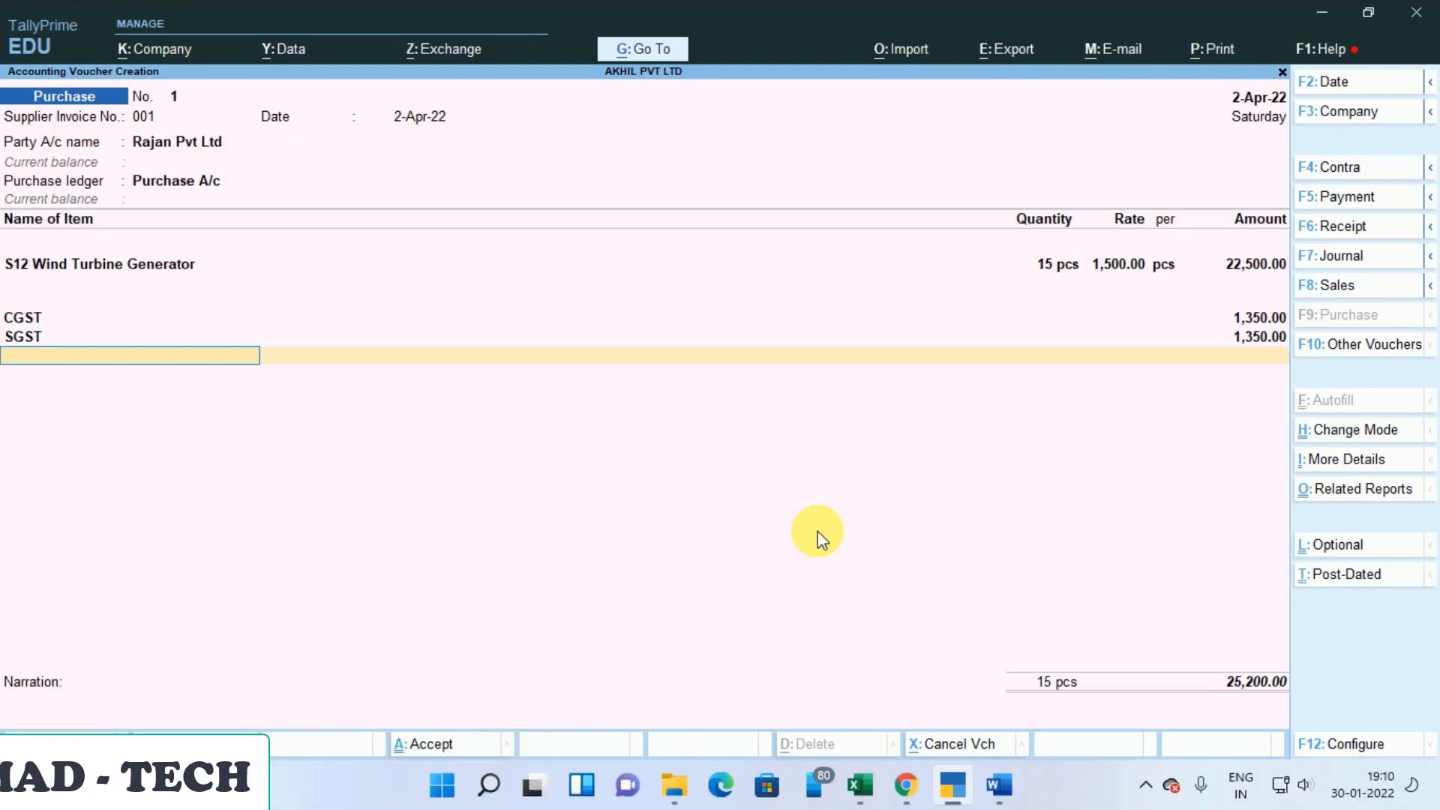
Finish the purchase voucher's ledger list, leave the narration blank and save the voucher
key(Return)
key(Return)
key(Return)
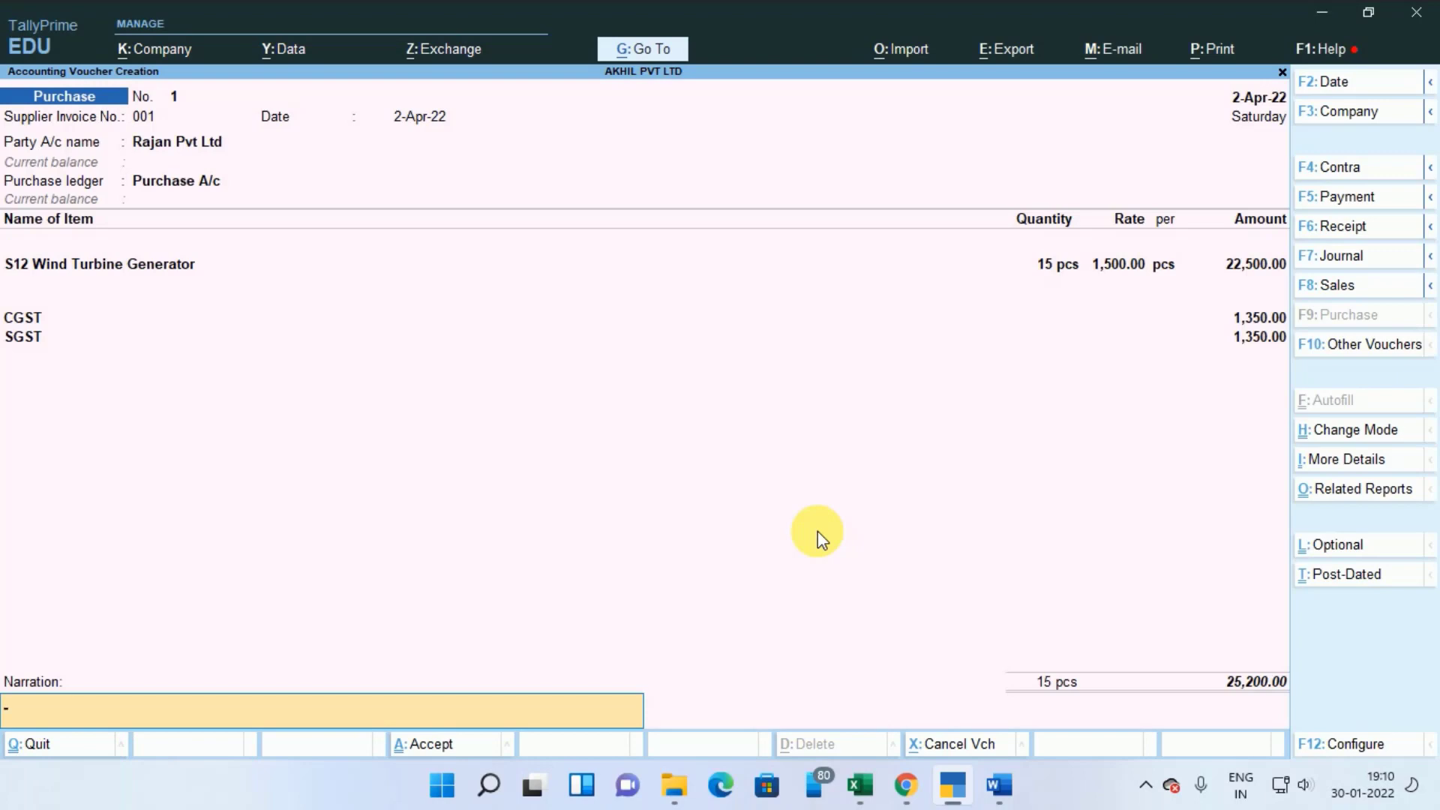
key(Return)
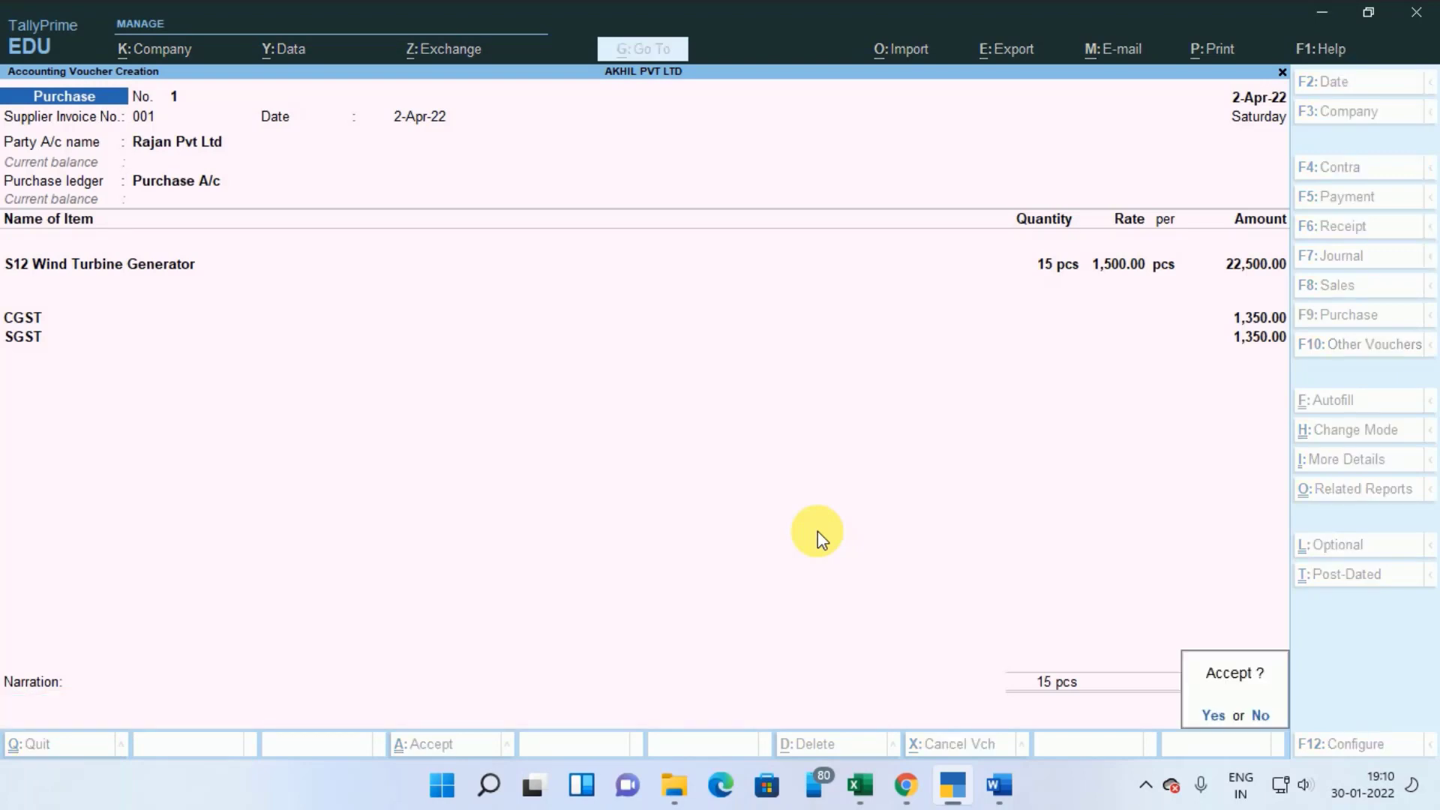
key(Return)
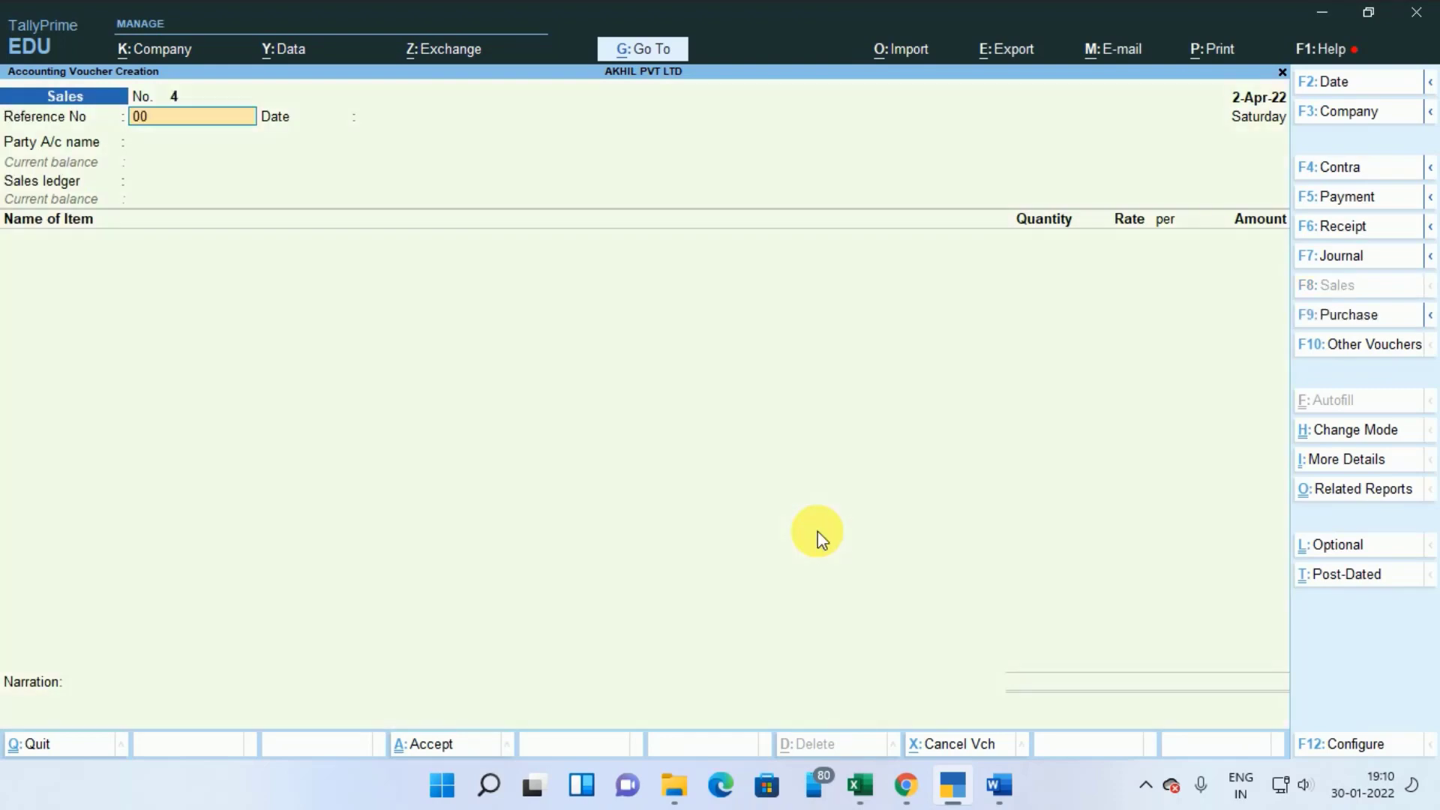
Start a sales voucher with reference number 004 dated 2-Apr-22 and choose Rajan Pvt Ltd as the party
key(Return)
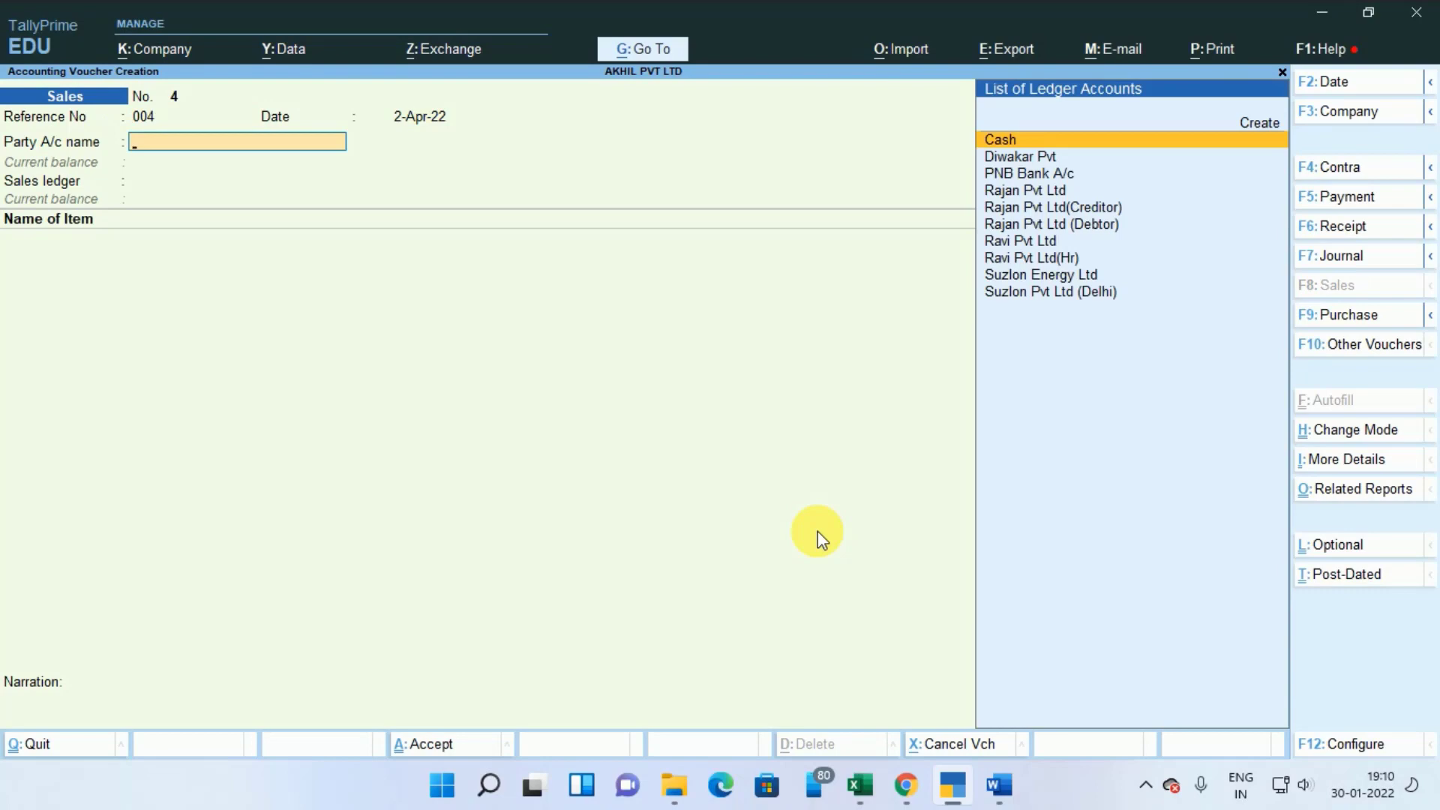
key(Down)
key(Down)
key(Down)
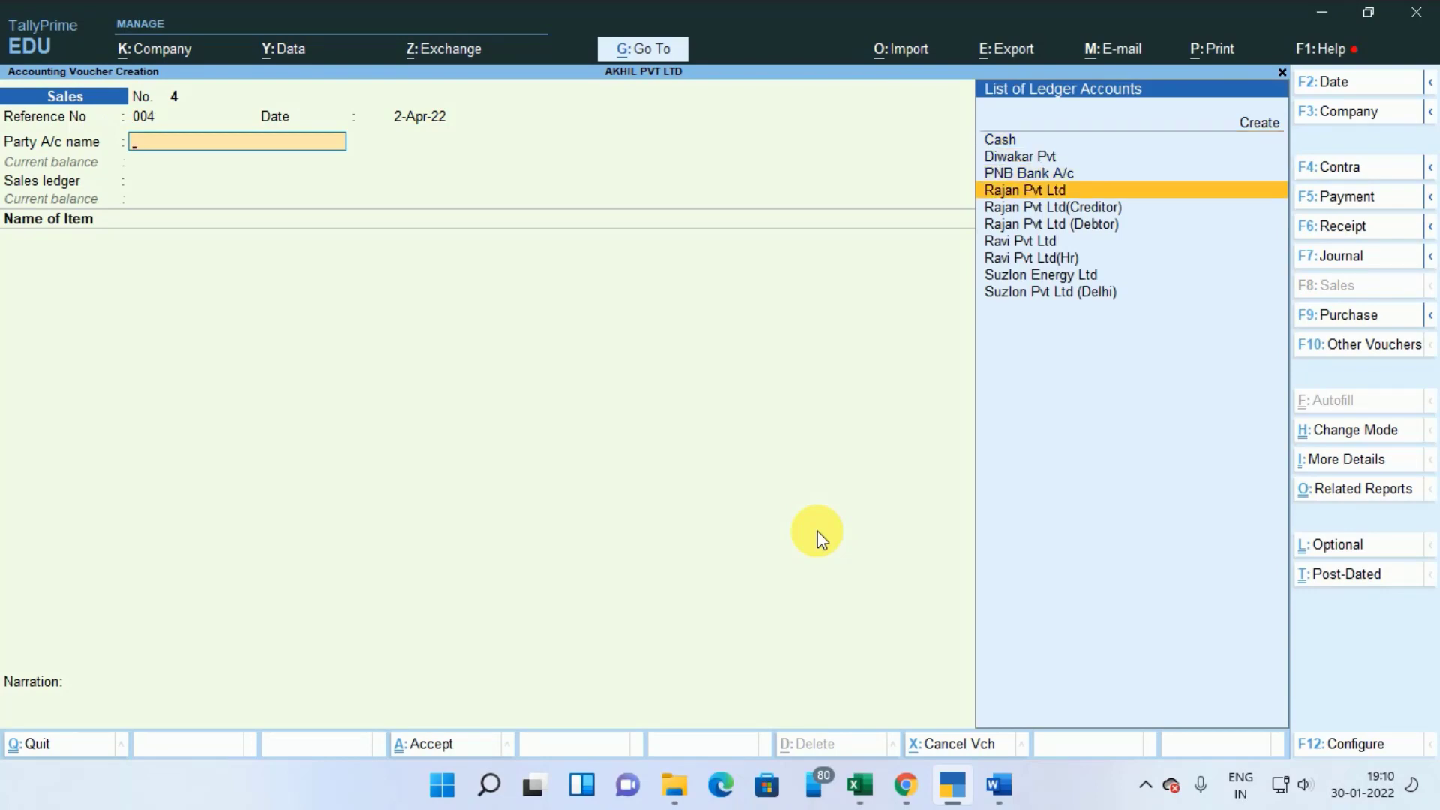
key(Return)
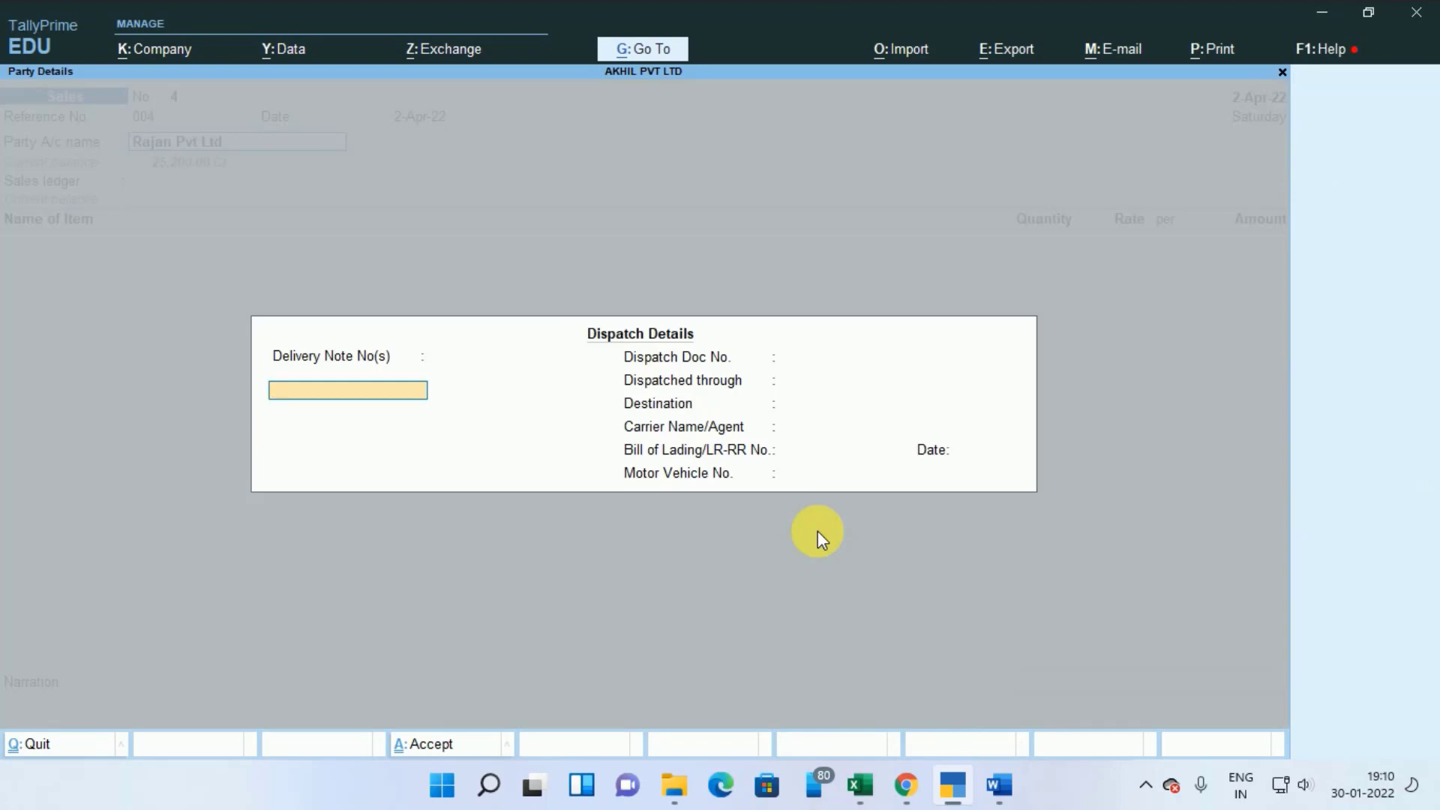
Accept the blank dispatch details and the Delhi party details, and use Sales as the sales ledger
key(Return)
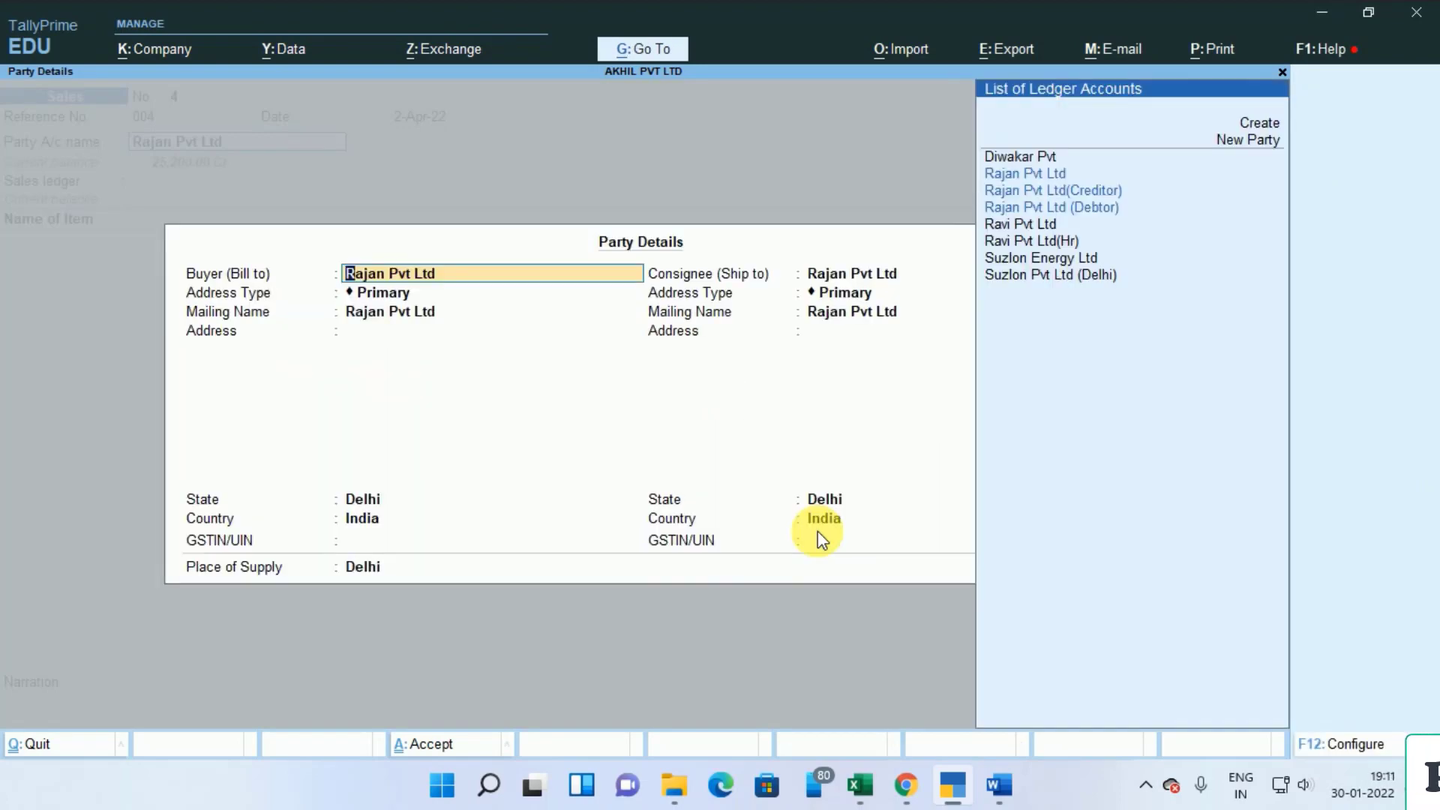
key(Return)
key(Return)
key(Return)
key(Return)
key(Return)
key(Return)
key(Return)
key(Return)
key(Return)
key(Return)
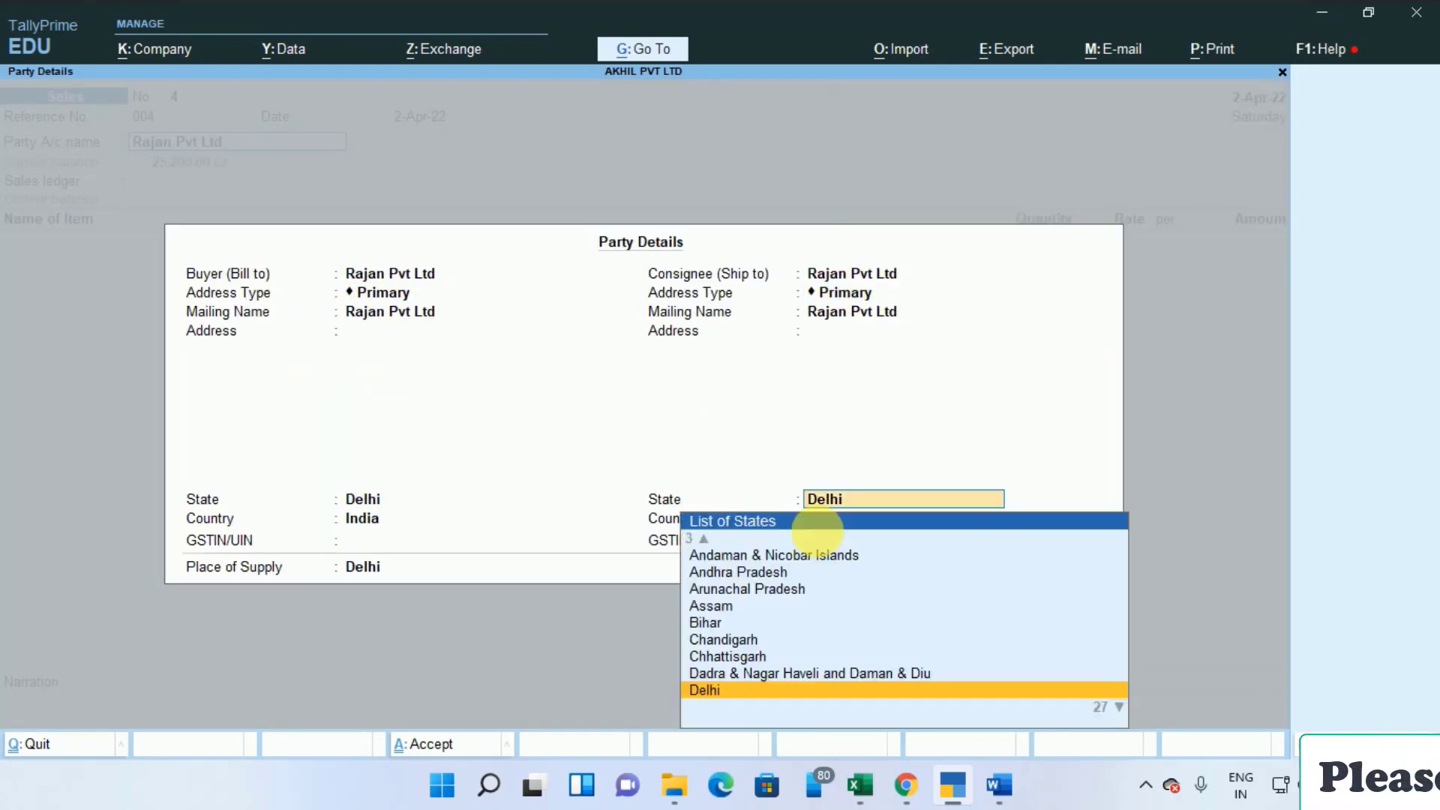
key(Return)
key(Return)
key(Return)
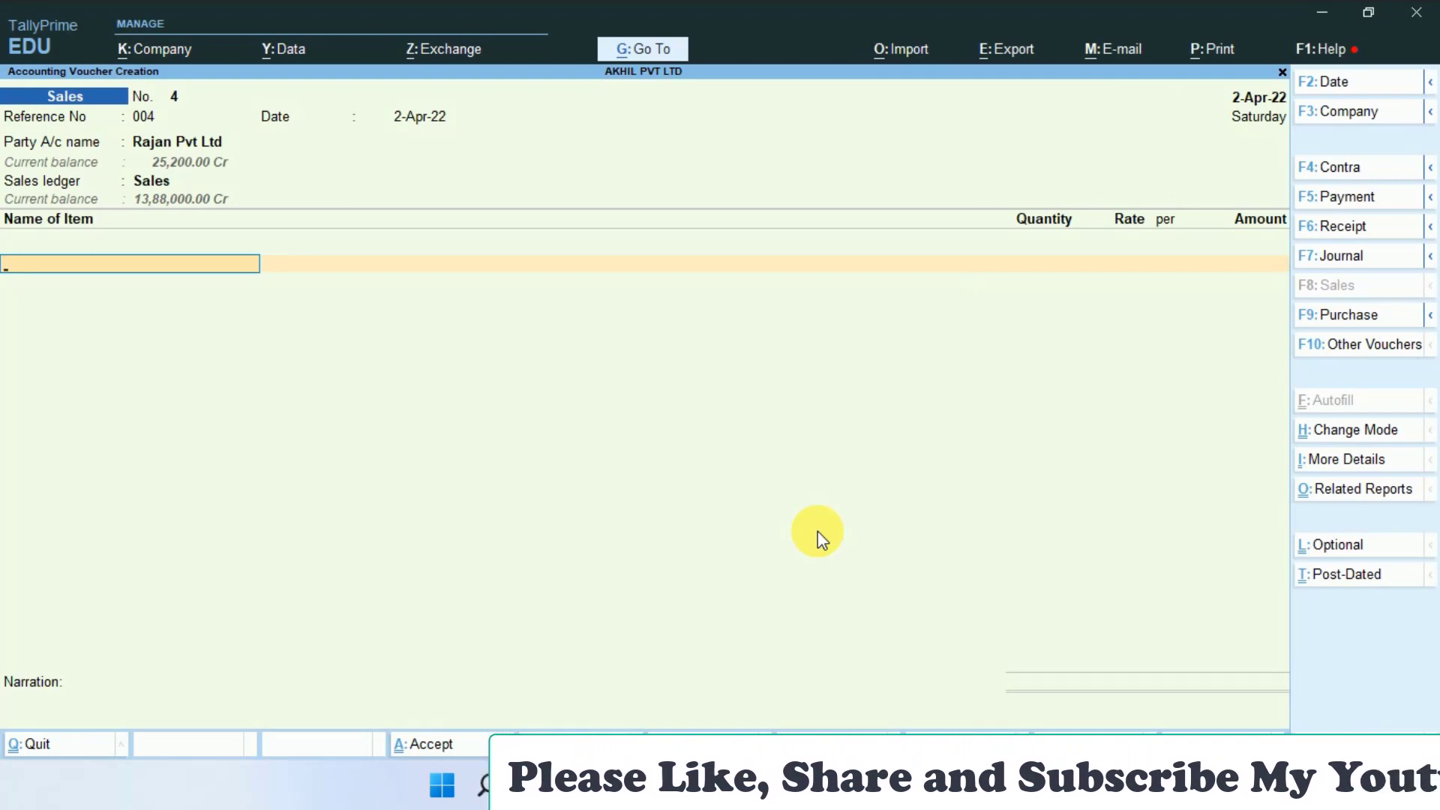
Enter the stock item S11 Wind Turbine Genarator with 11 pcs at a rate of 18,000.00
key(Down)
key(Return)
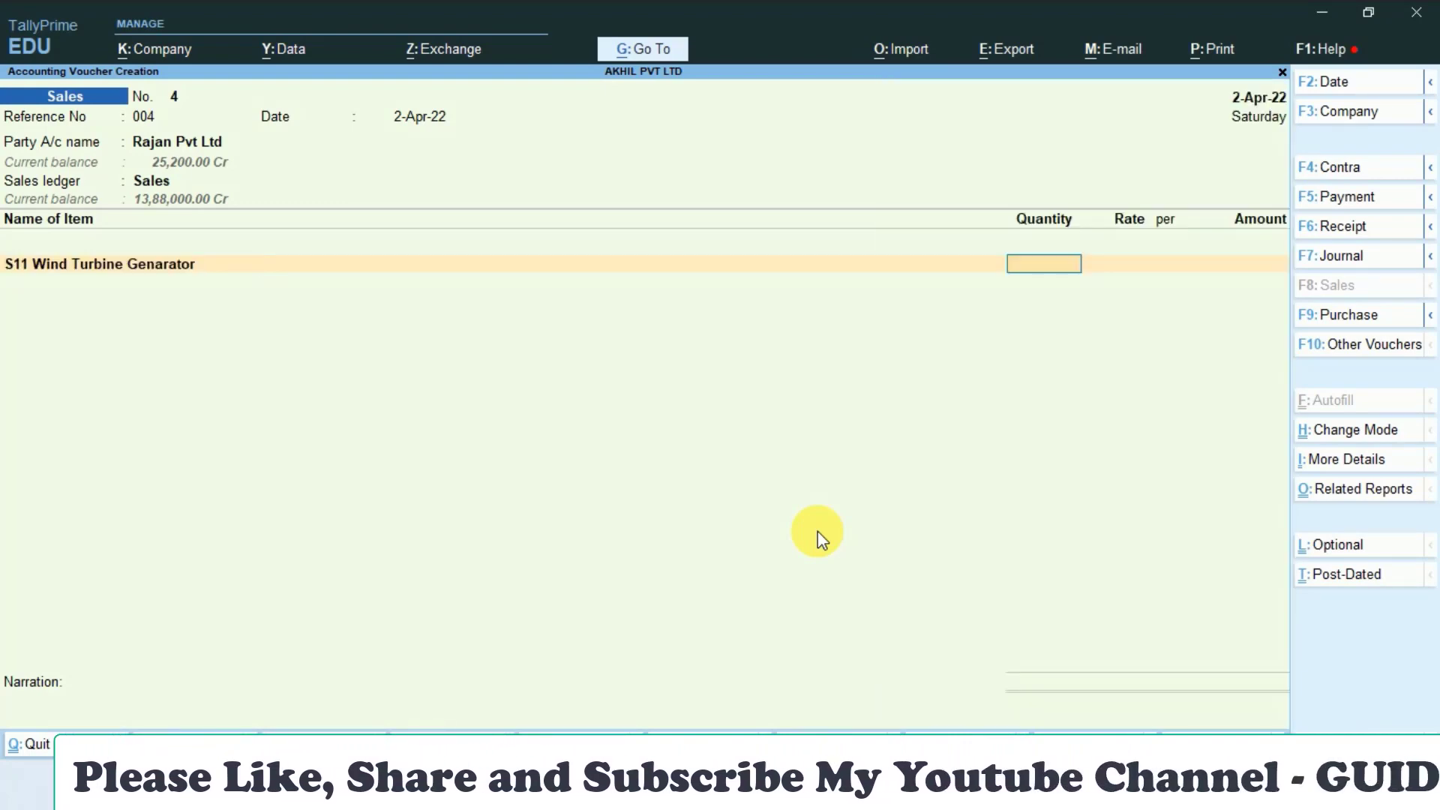
text(11)
key(Return)
key(Return)
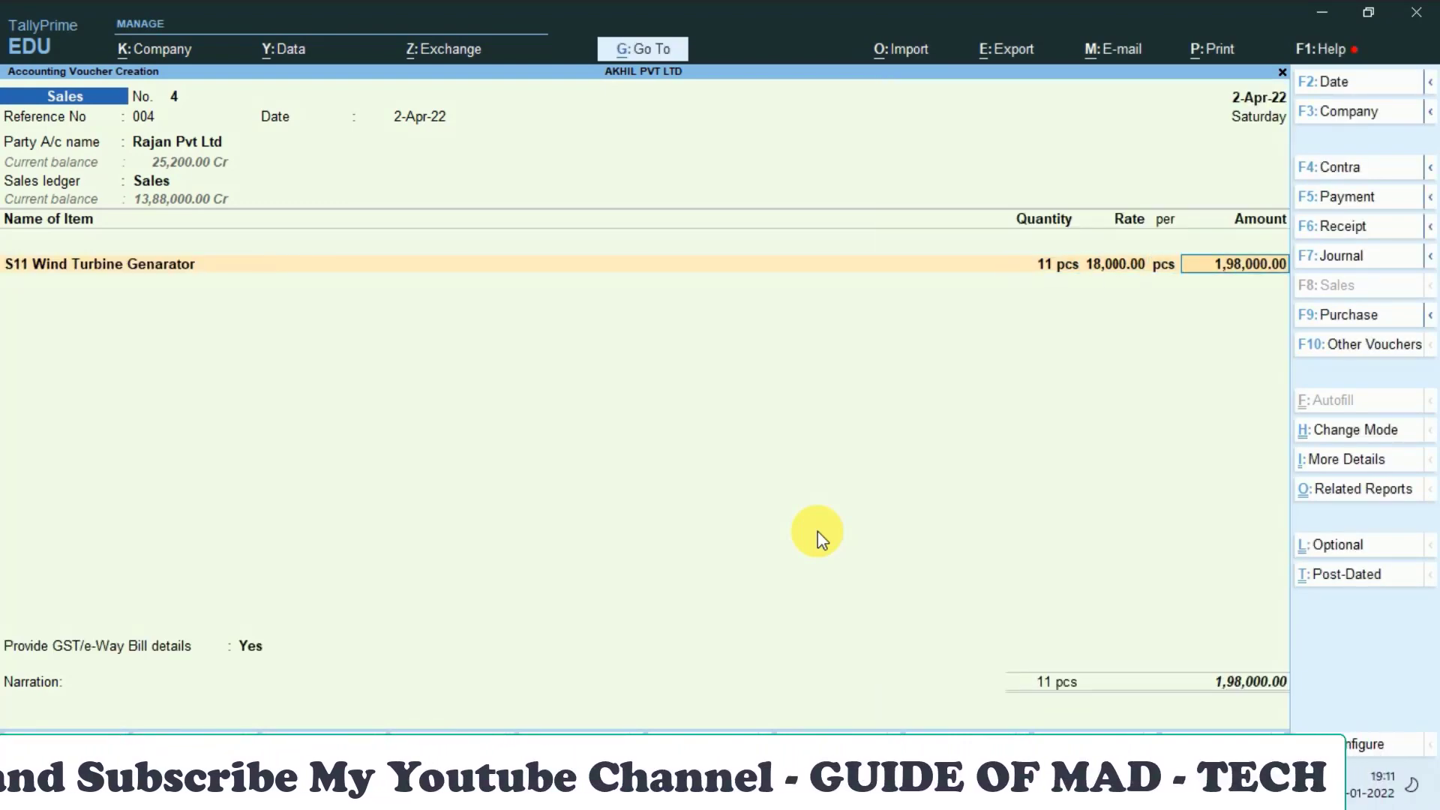
key(Return)
Set Provide GST/e-Way Bill details to No and try to finish the sales voucher without tax ledgers
key(Return)
key(Up)
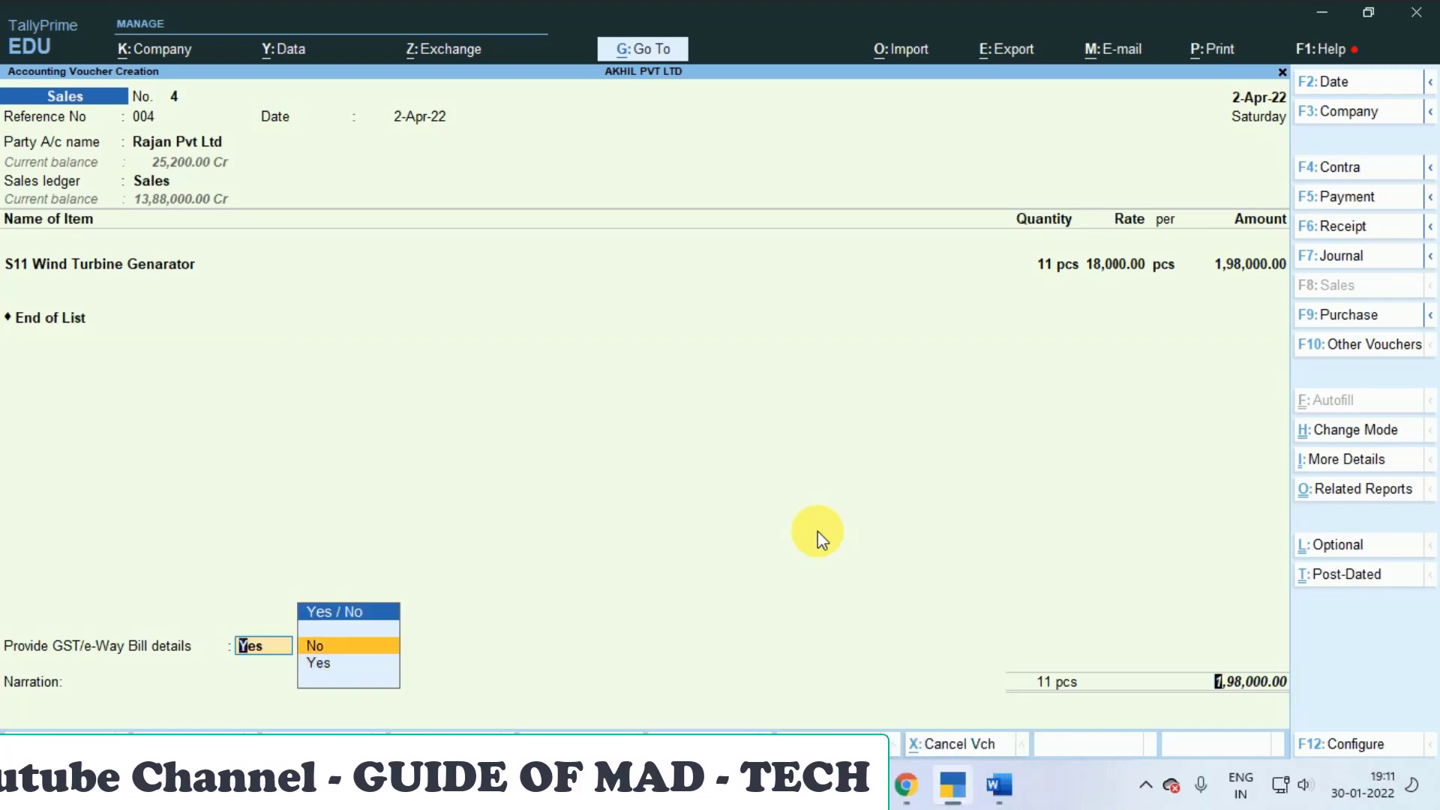
key(Return)
key(Return)
key(Return)
key(Return)
key(Return)
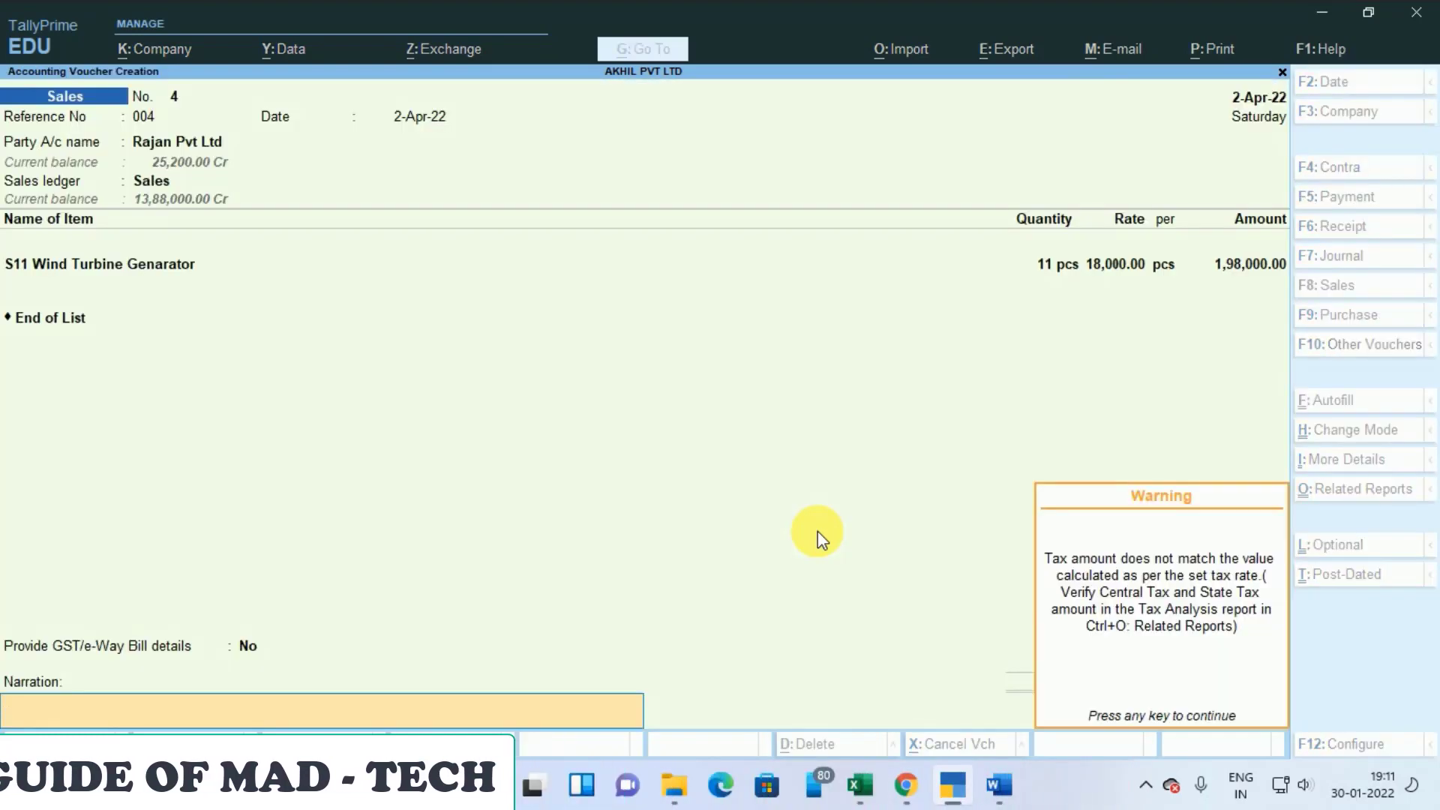
key(Return)
key(n)
Go back to the sales voucher's ledger lines and add CGST in place of End of List
key(BackSpace)
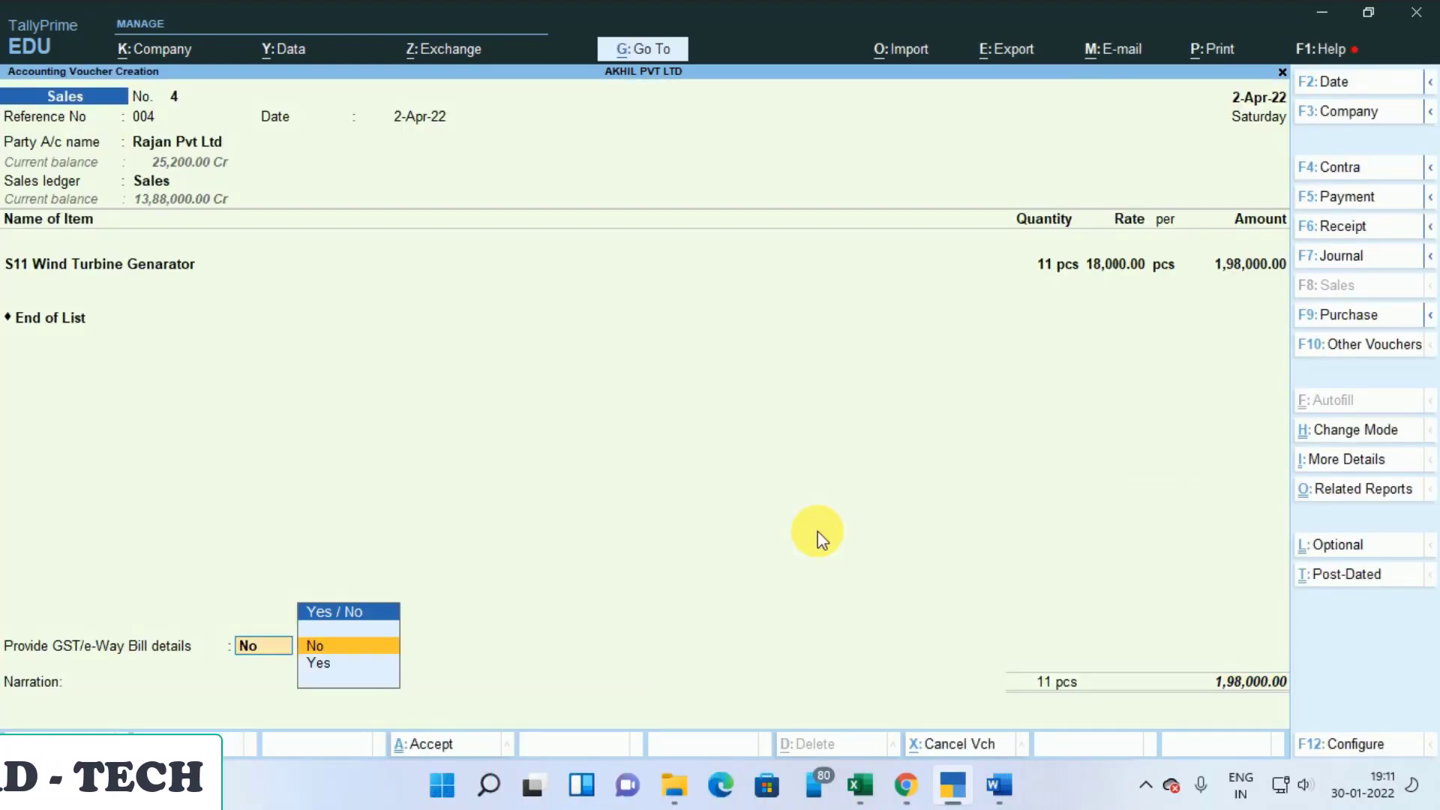
key(BackSpace)
key(Down)
key(Return)
key(Return)
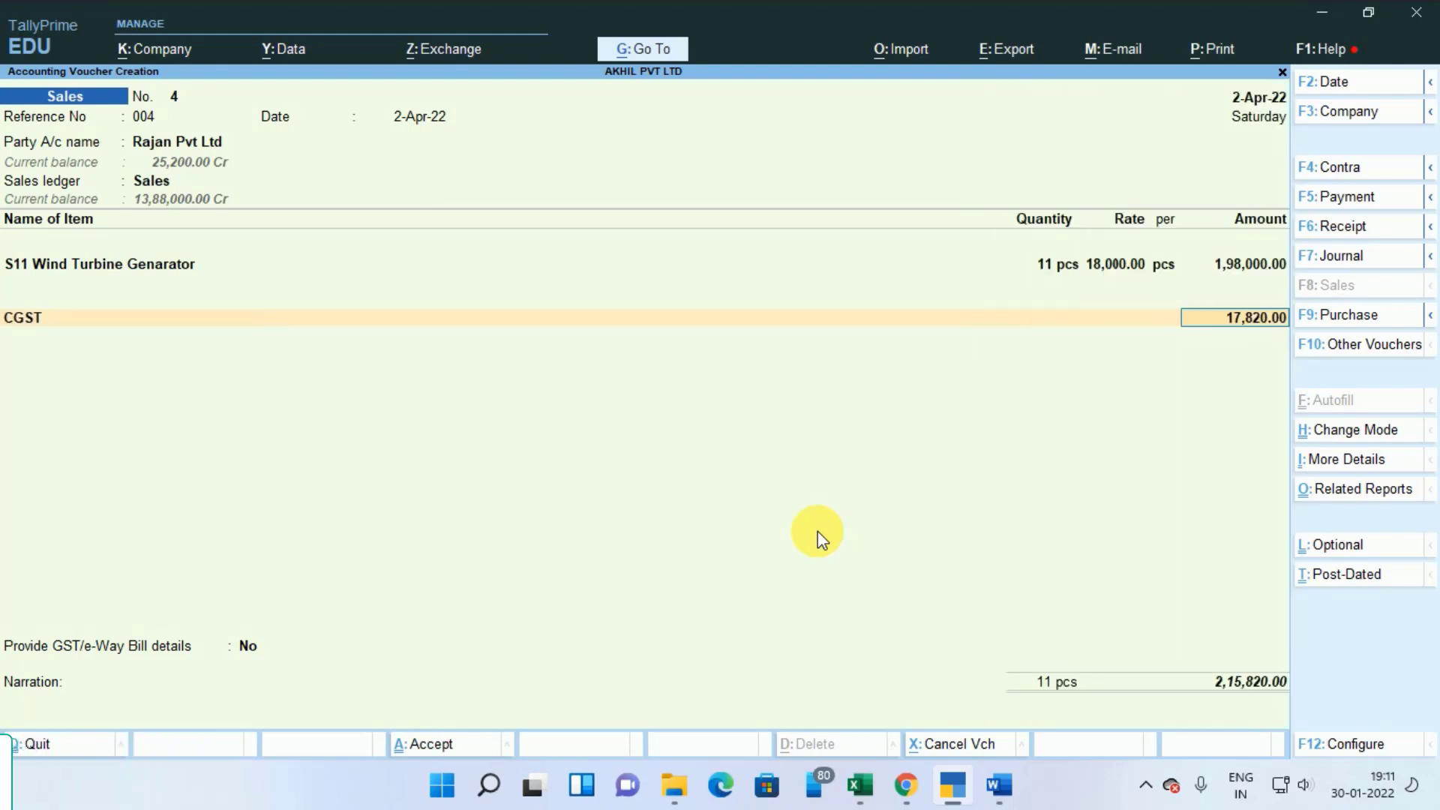
Add the SGST tax ledger below CGST in the sales voucher for Rajan Pvt Ltd
key(Return)
text(S)
key(Return)
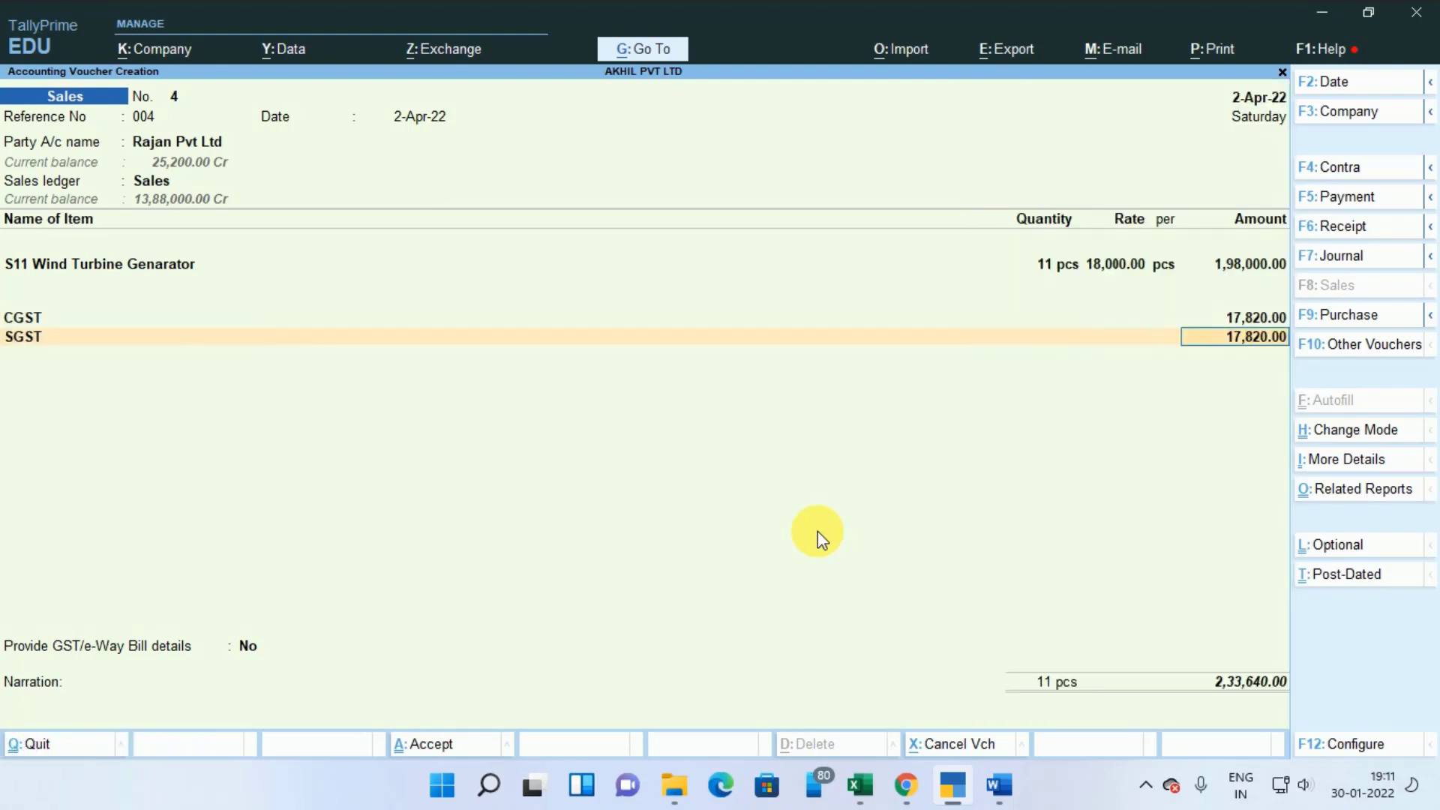
Save the sales voucher with a blank narration, decline sending details for e-Way Bill generation, and return to the Gateway of Tally
key(Return)
key(Return)
key(Return)
key(Return)
key(Return)
key(Return)
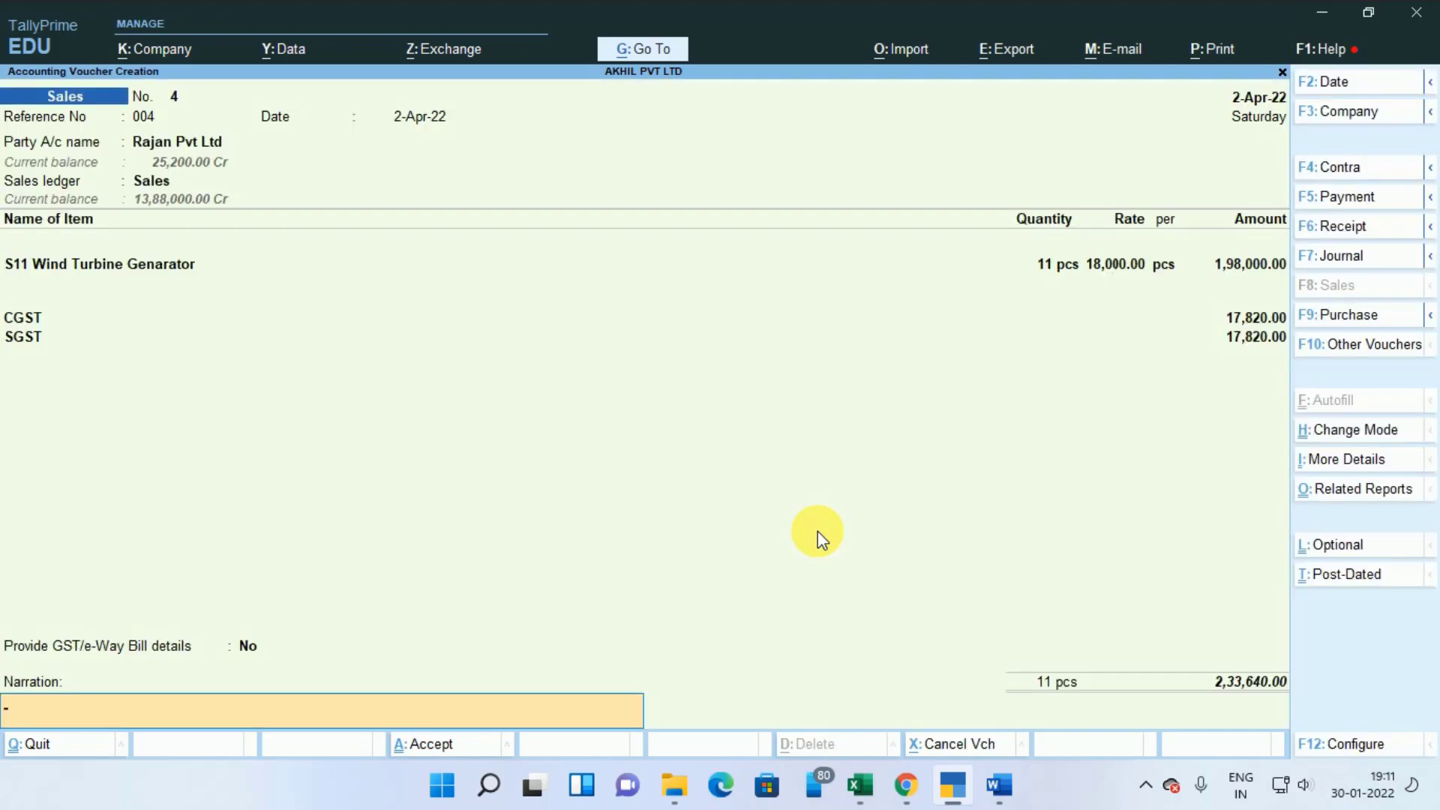
key(Return)
key(Return)
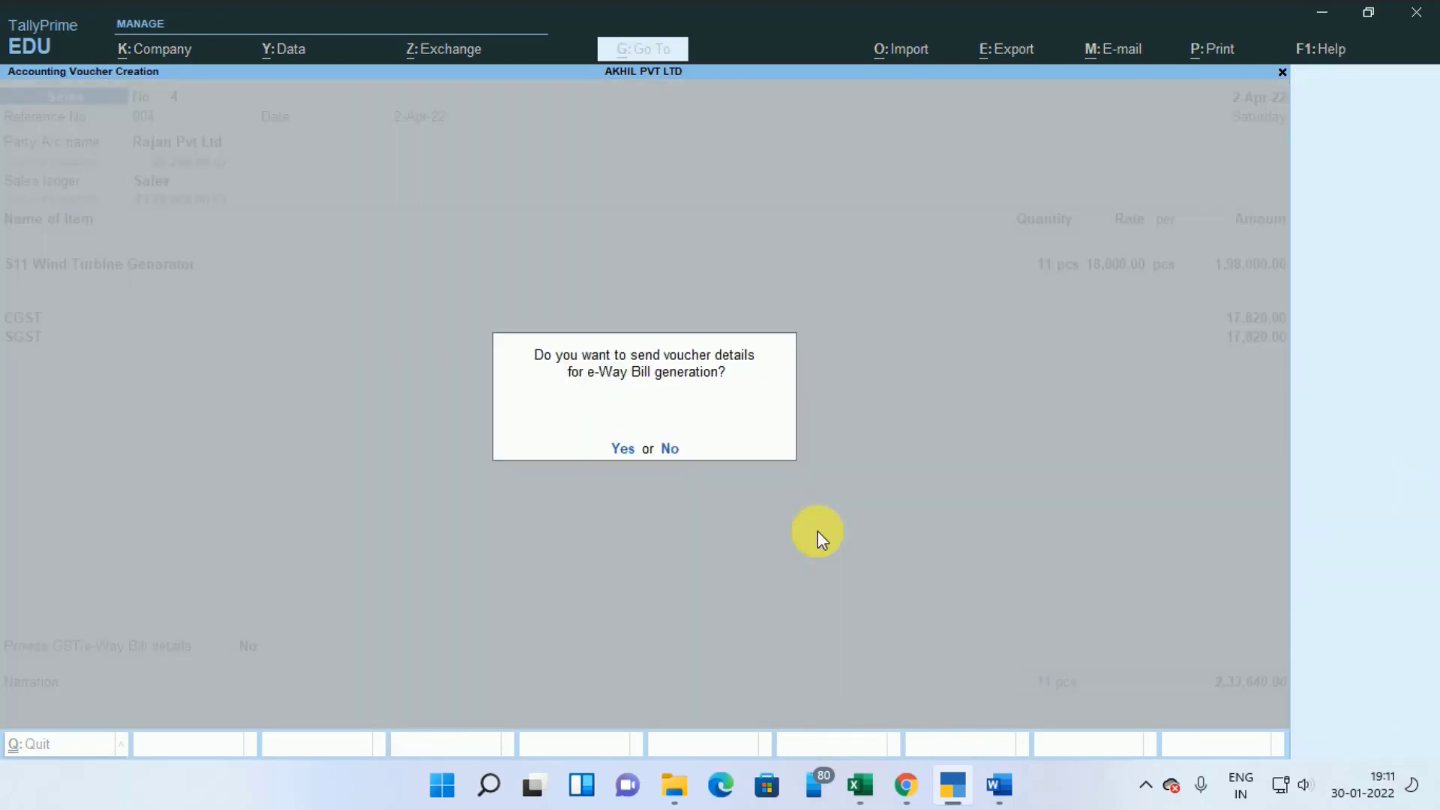
key(n)
key(Escape)
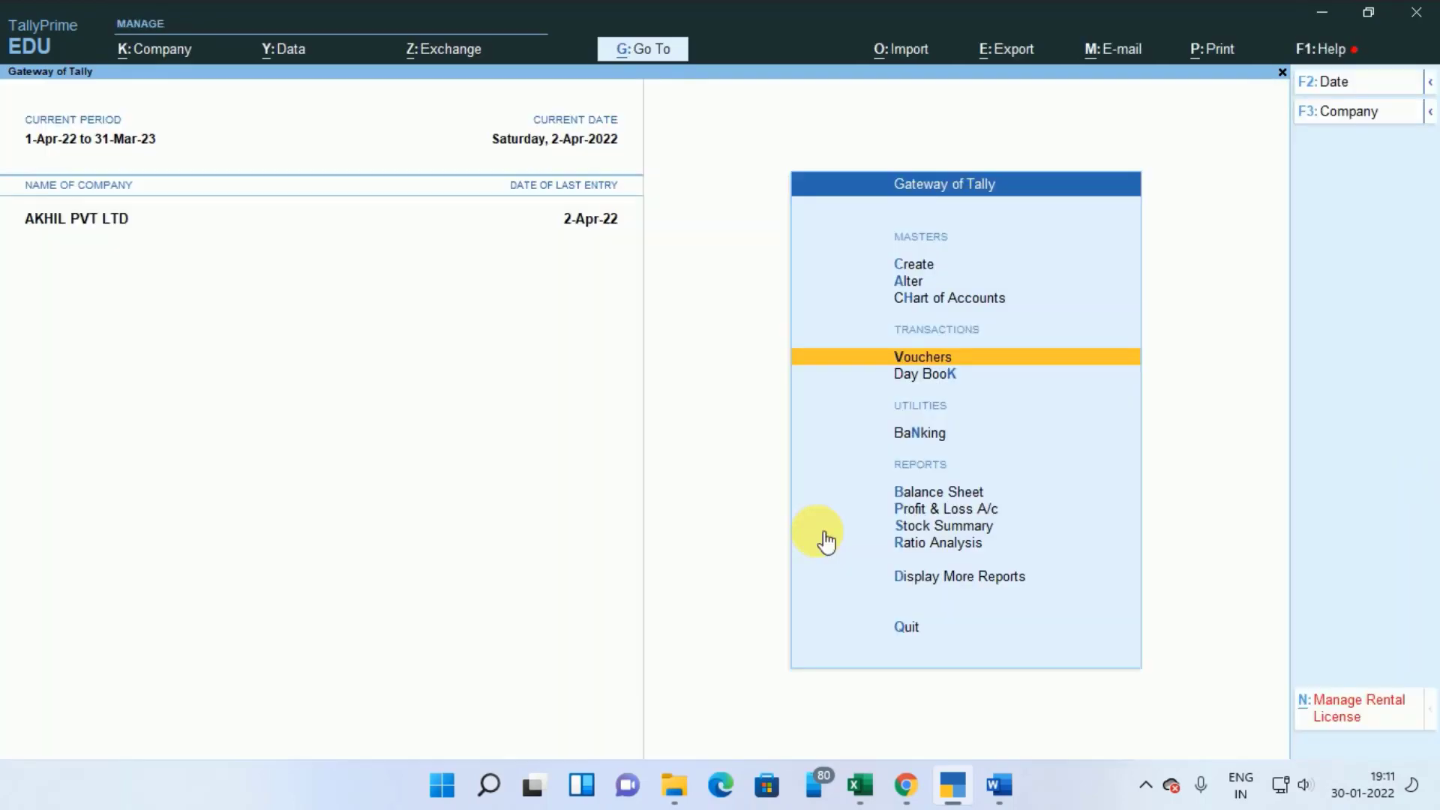
Open the Balance Sheet and review the party balances under Sundry Debtors
key(b)
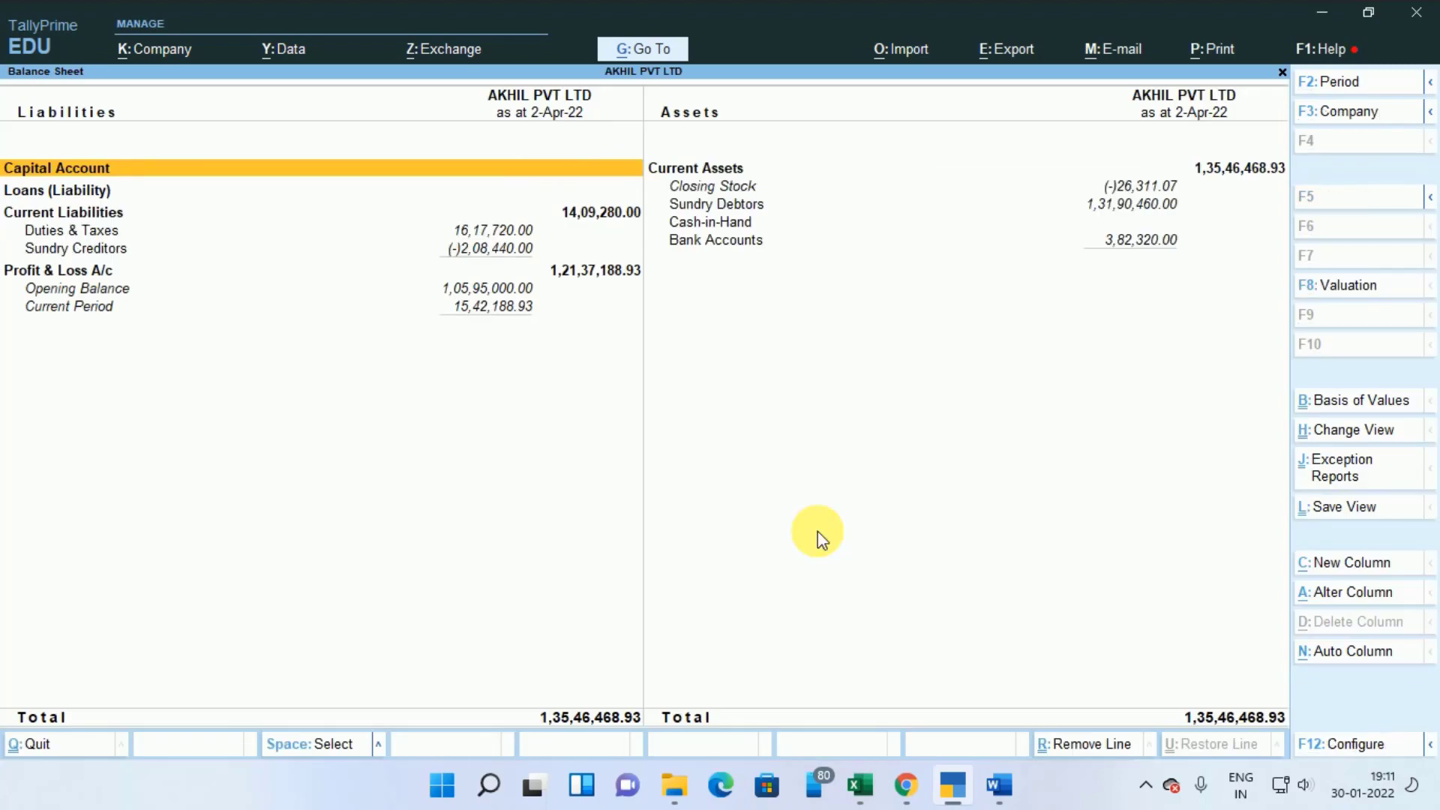
key(Right)
key(Down)
key(Down)
key(Return)
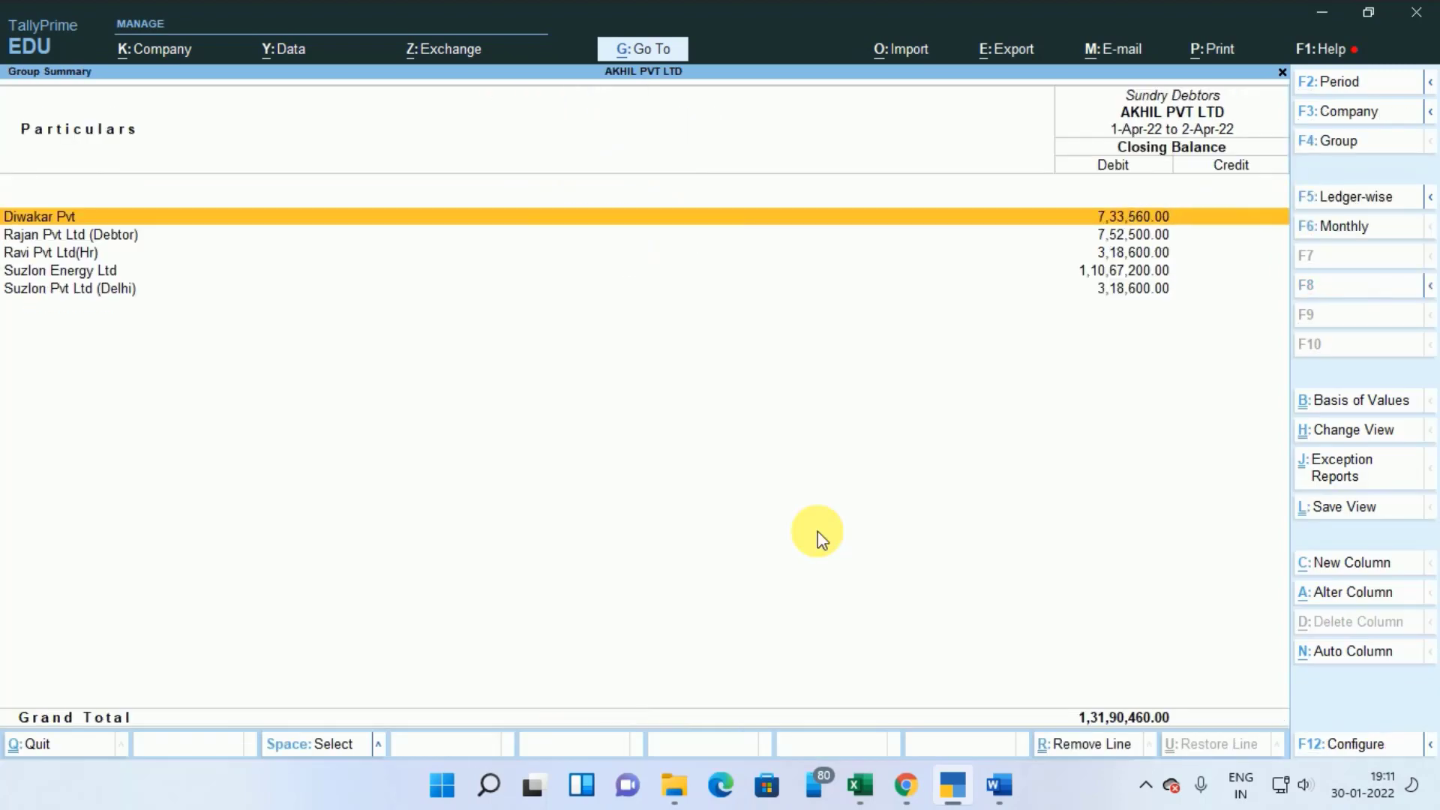
key(Down)
key(Down)
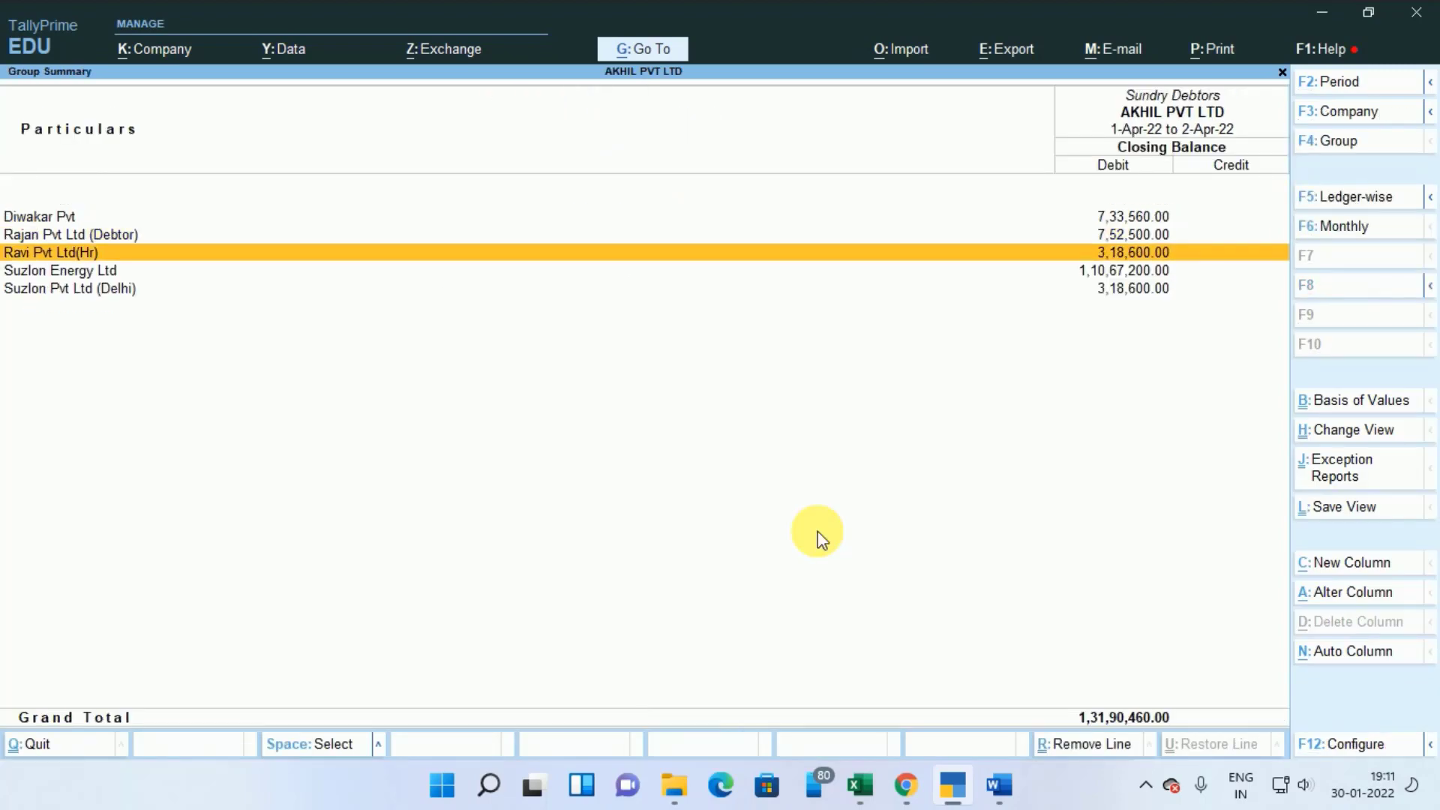
key(Escape)
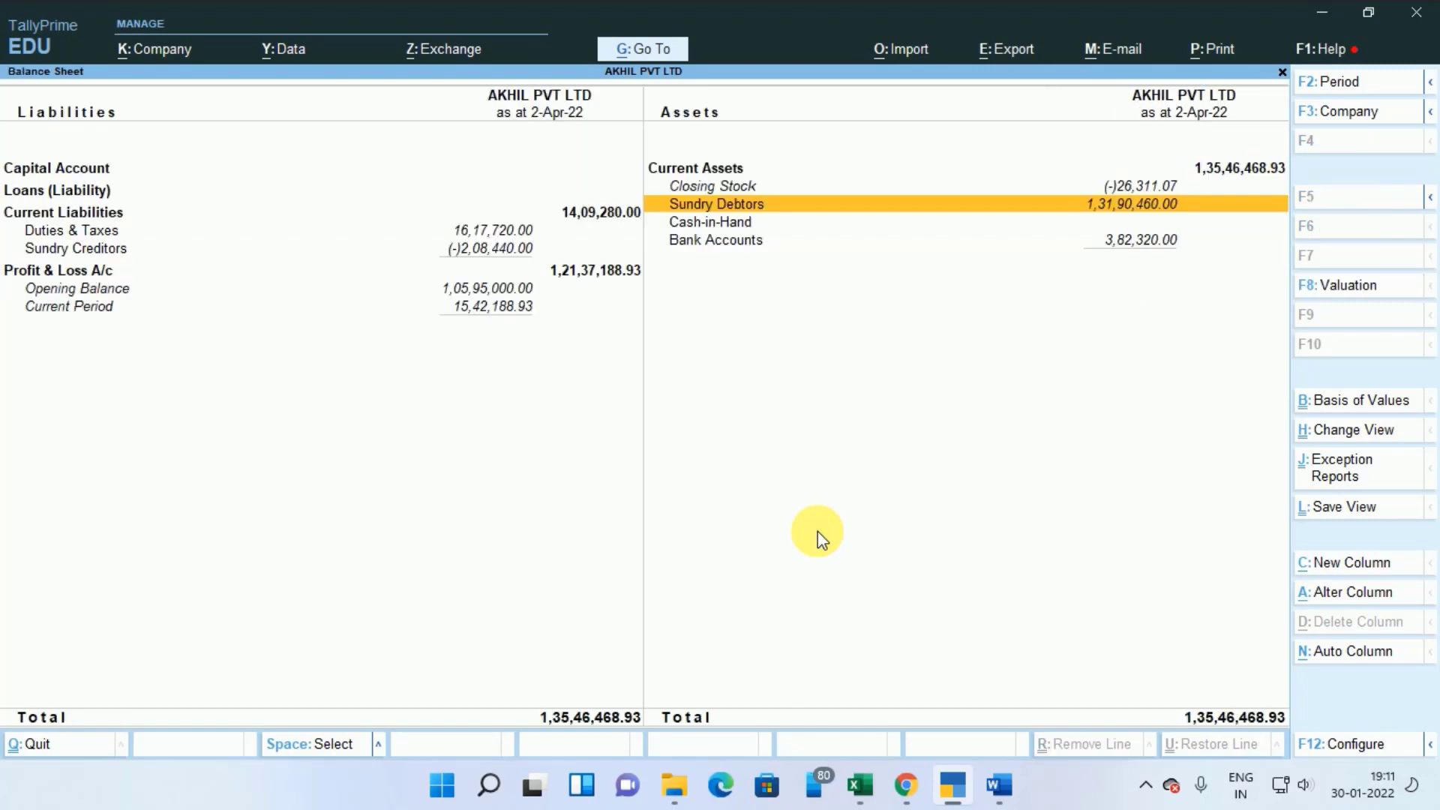
Review the Sundry Creditors group and the monthly summary of Rajan Pvt Ltd
key(Left)
key(Down)
key(Down)
key(Down)
key(Return)
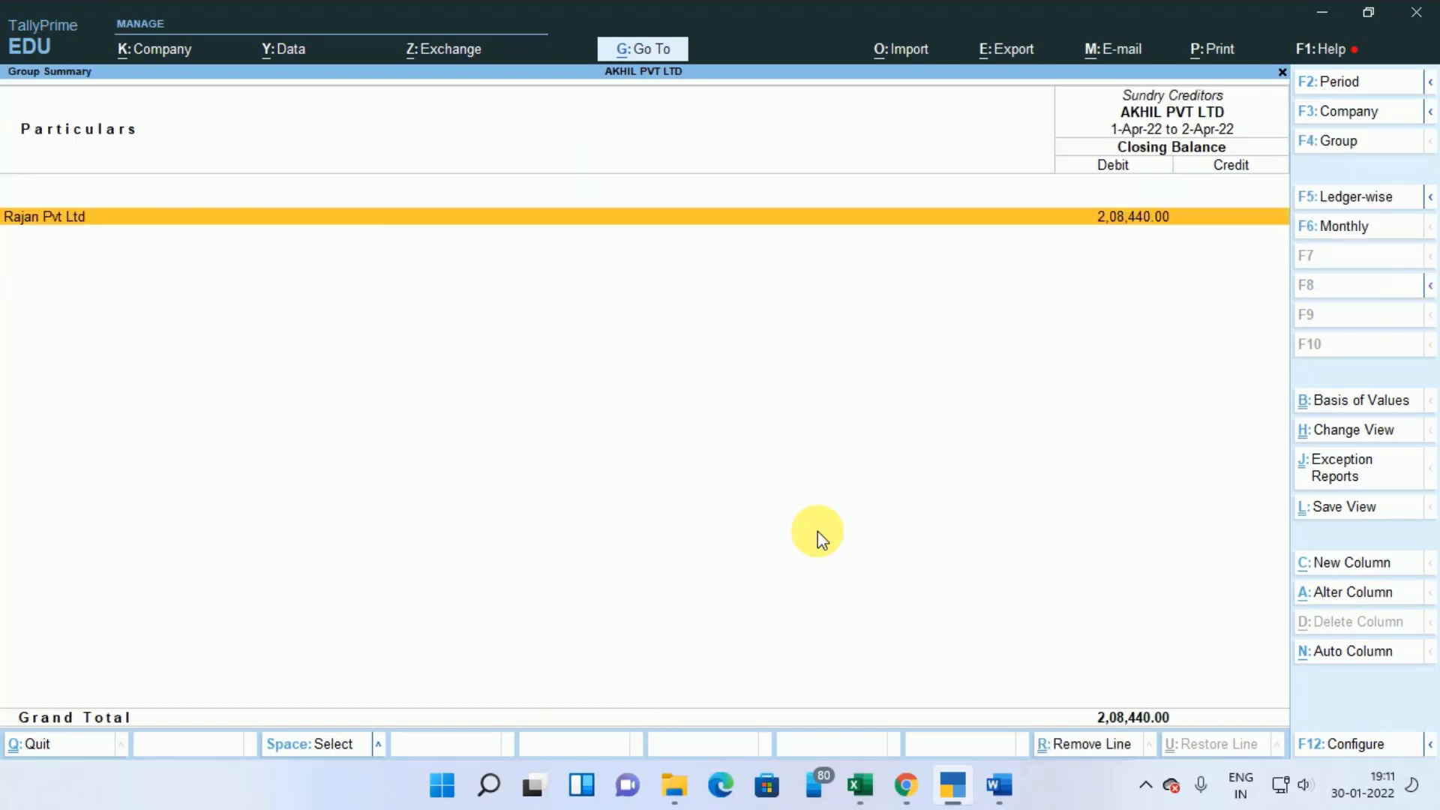
key(Return)
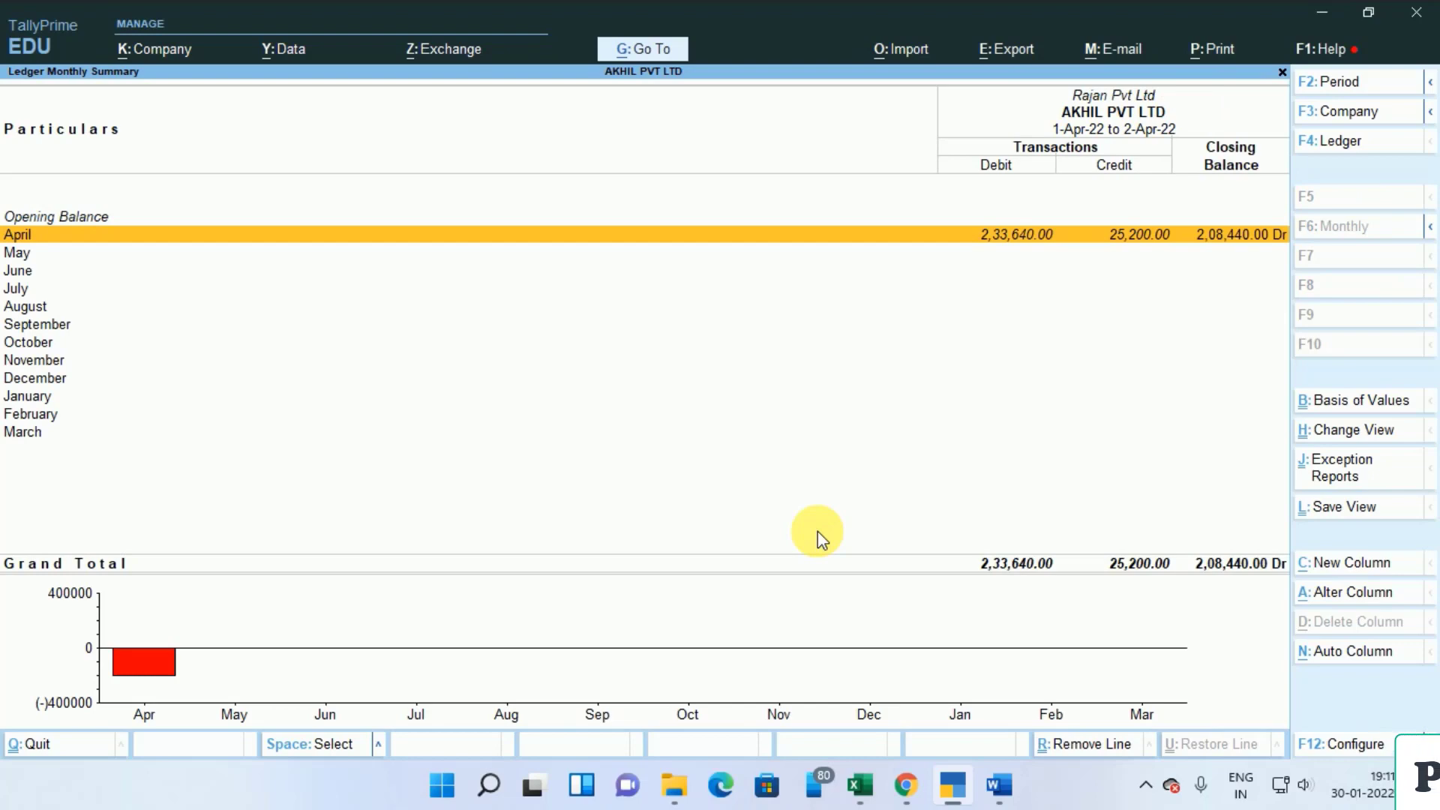
key(Escape)
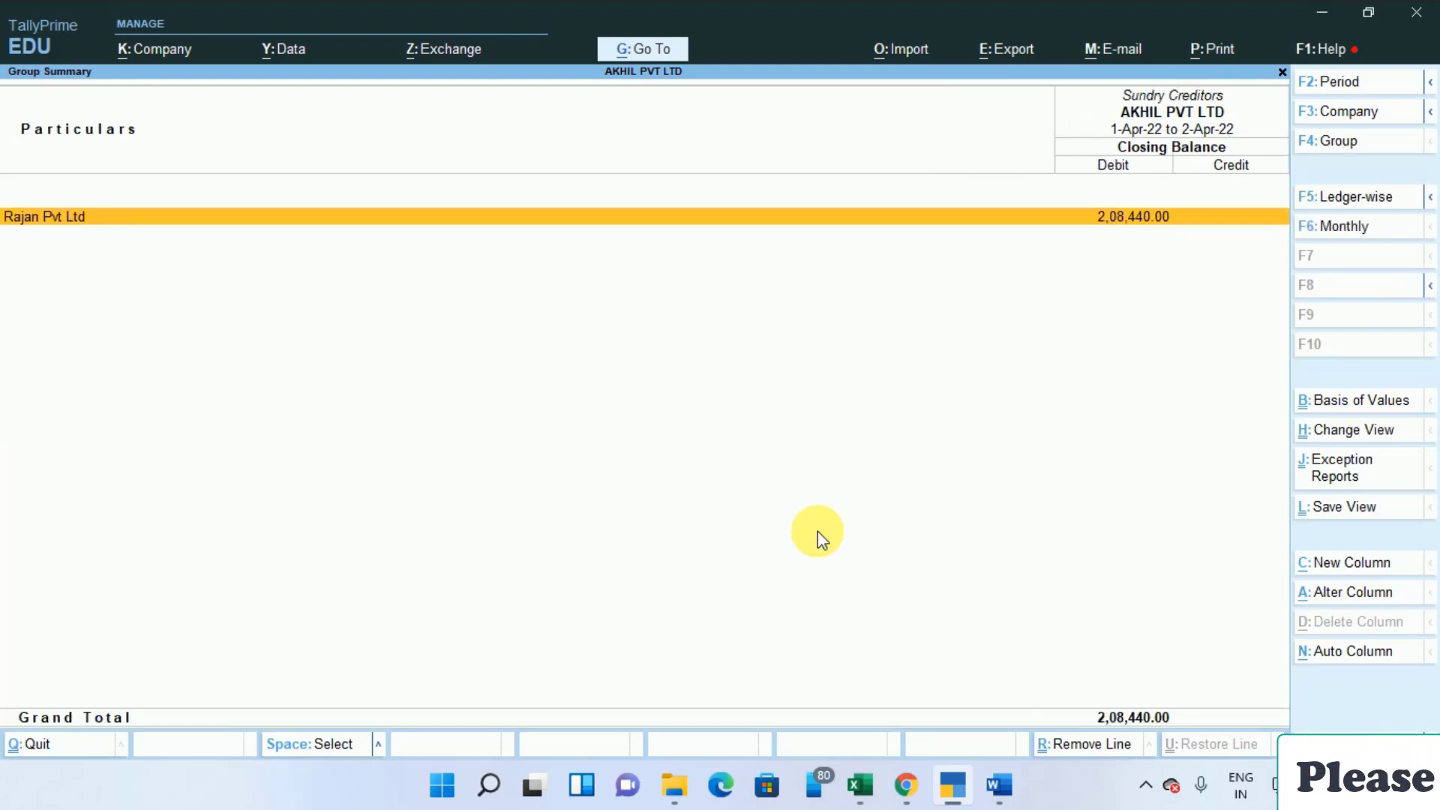
key(Escape)
Check the Sundry Debtors group again for the Rajan Pvt Ltd ledger
key(Right)
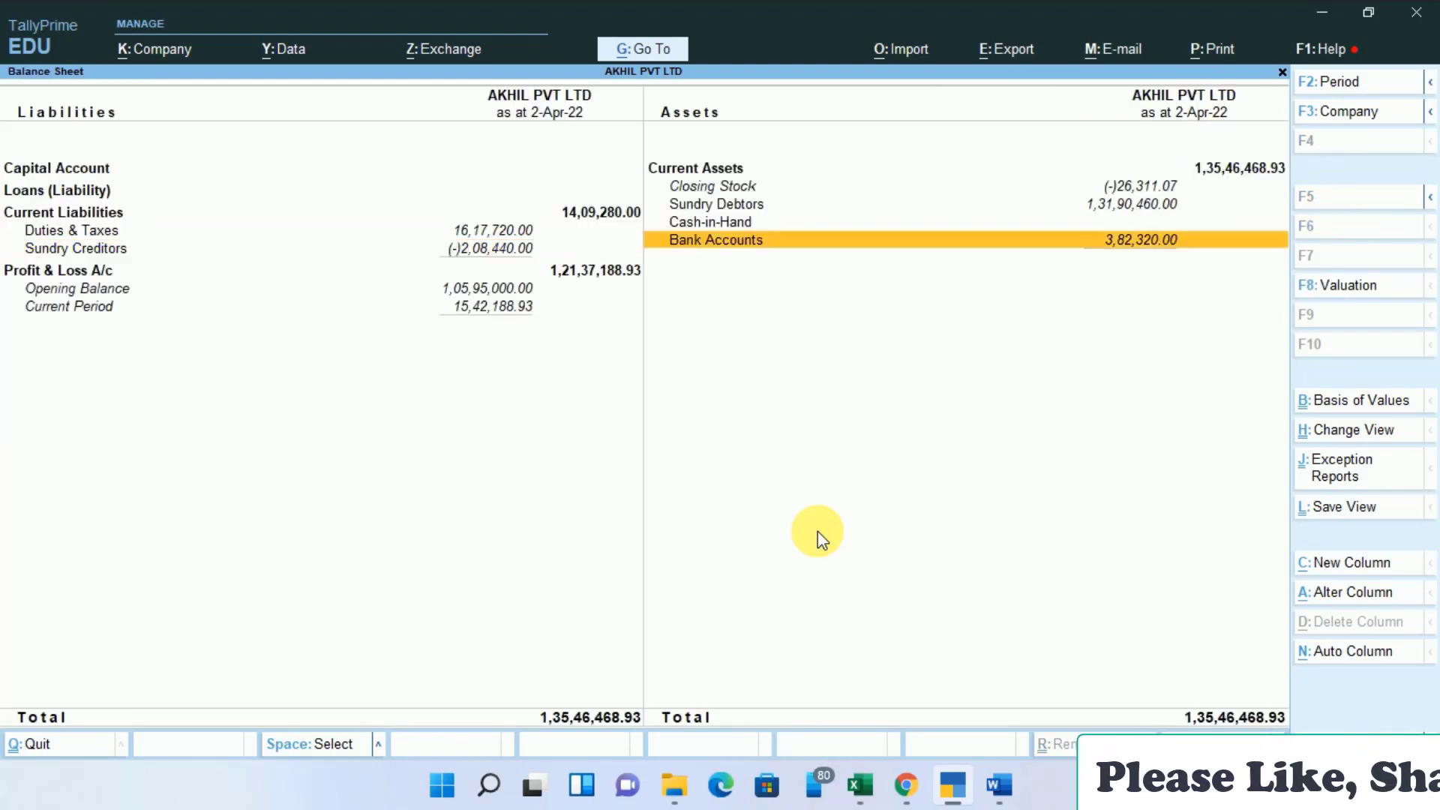
key(Up)
key(Up)
key(Return)
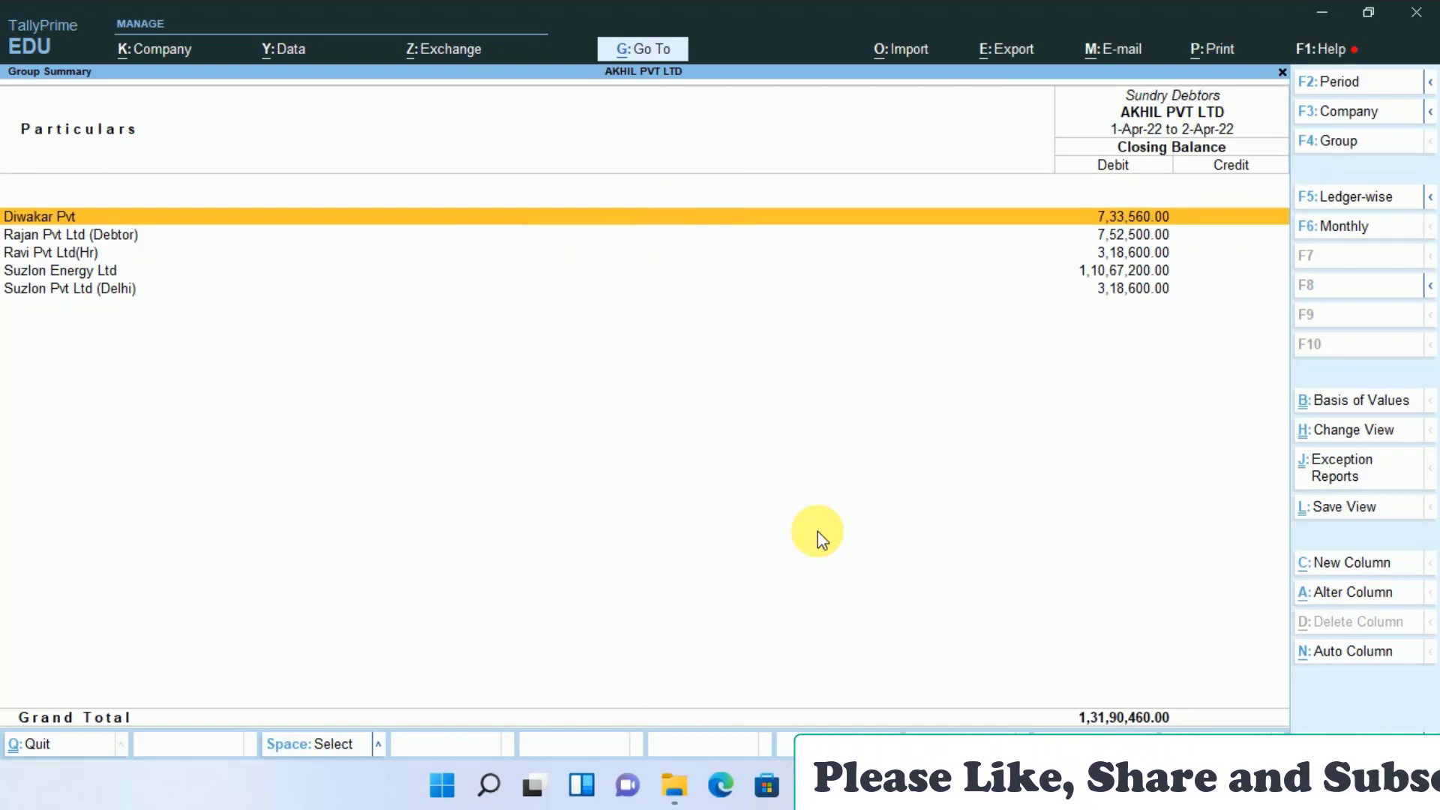
View the Duties & Taxes group summary from the Balance Sheet's liabilities
key(Escape)
key(Left)
key(Down)
key(Down)
key(Return)
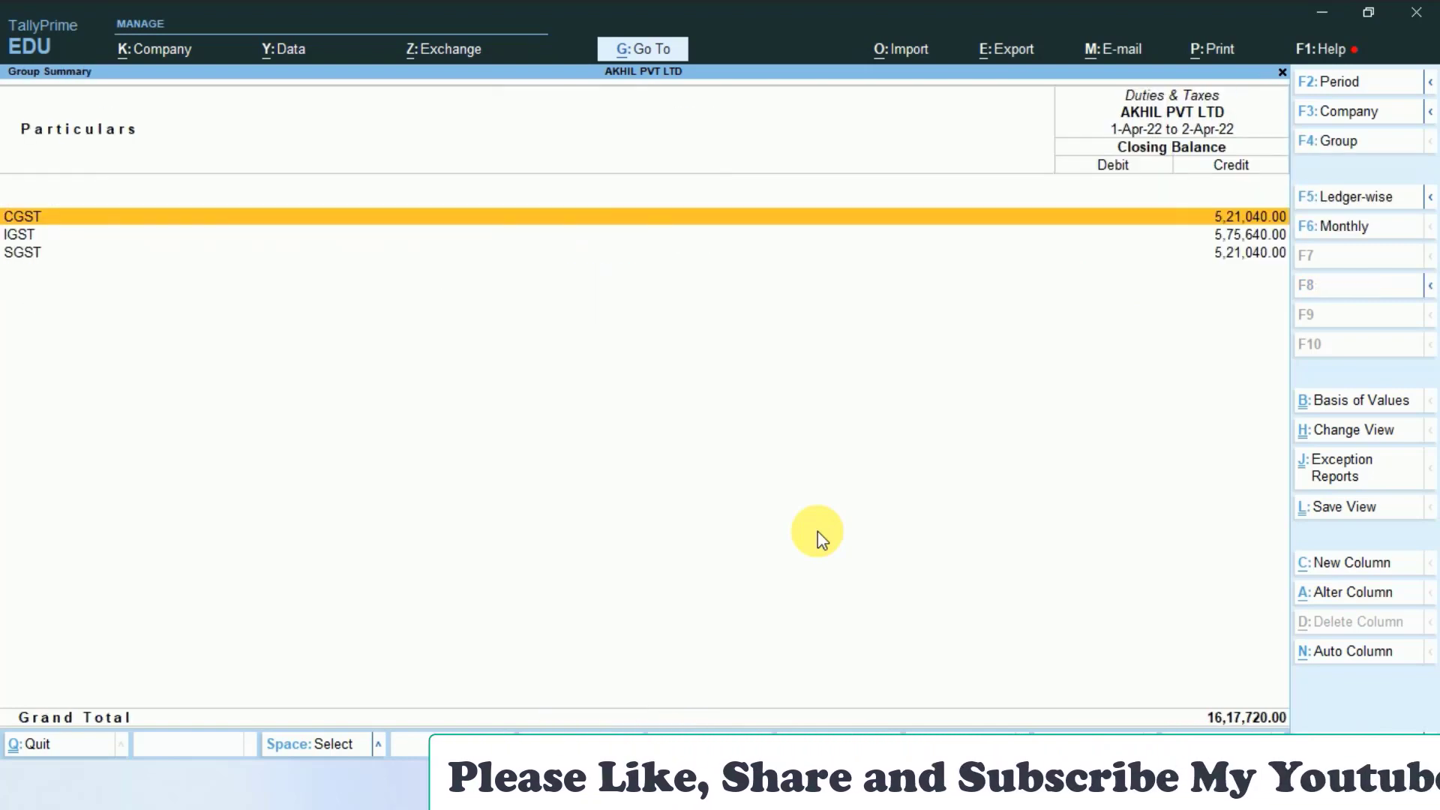
key(Escape)
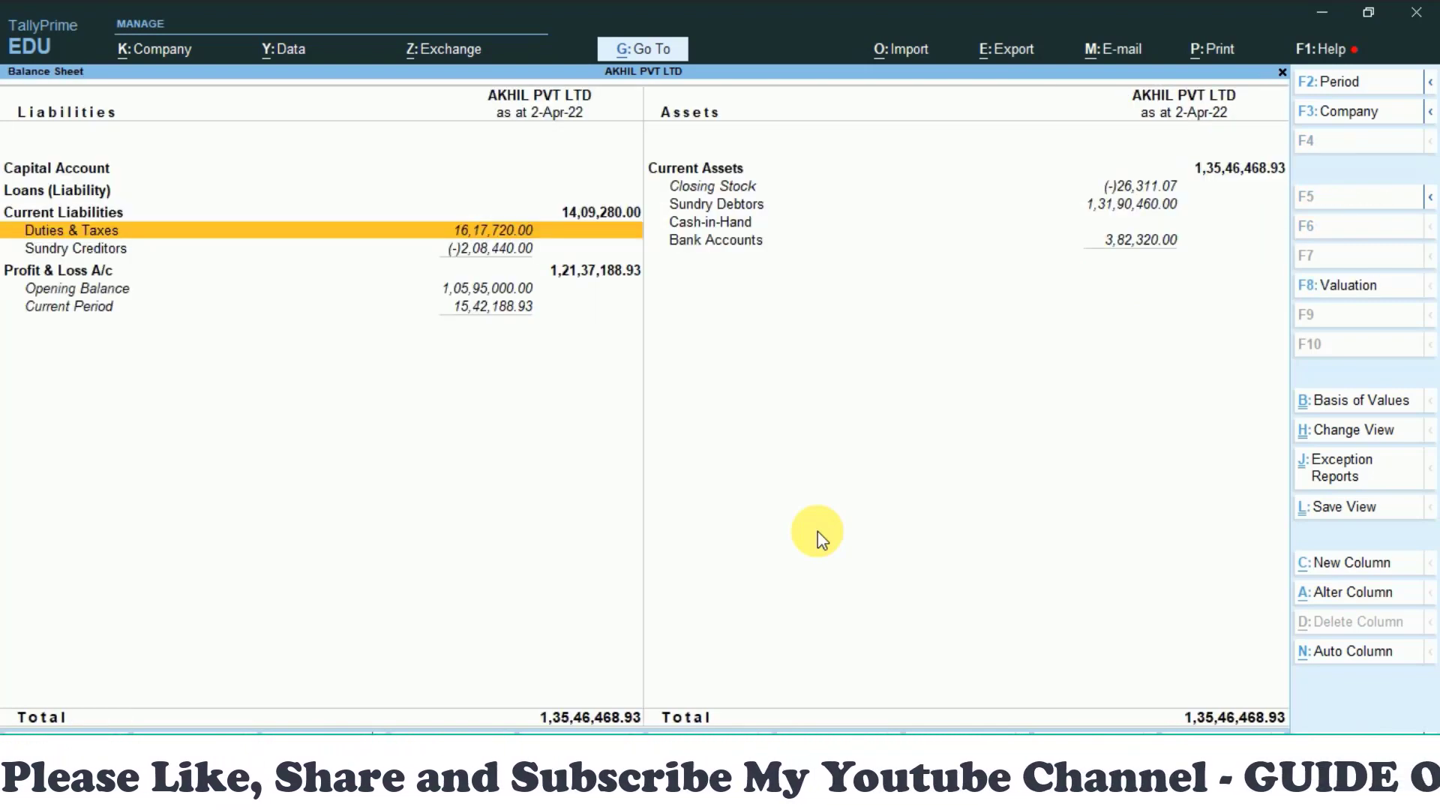
Examine the April purchase and sales vouchers of Rajan Pvt Ltd under Sundry Creditors, and return to the Gateway of Tally
key(Down)
key(Return)
key(Return)
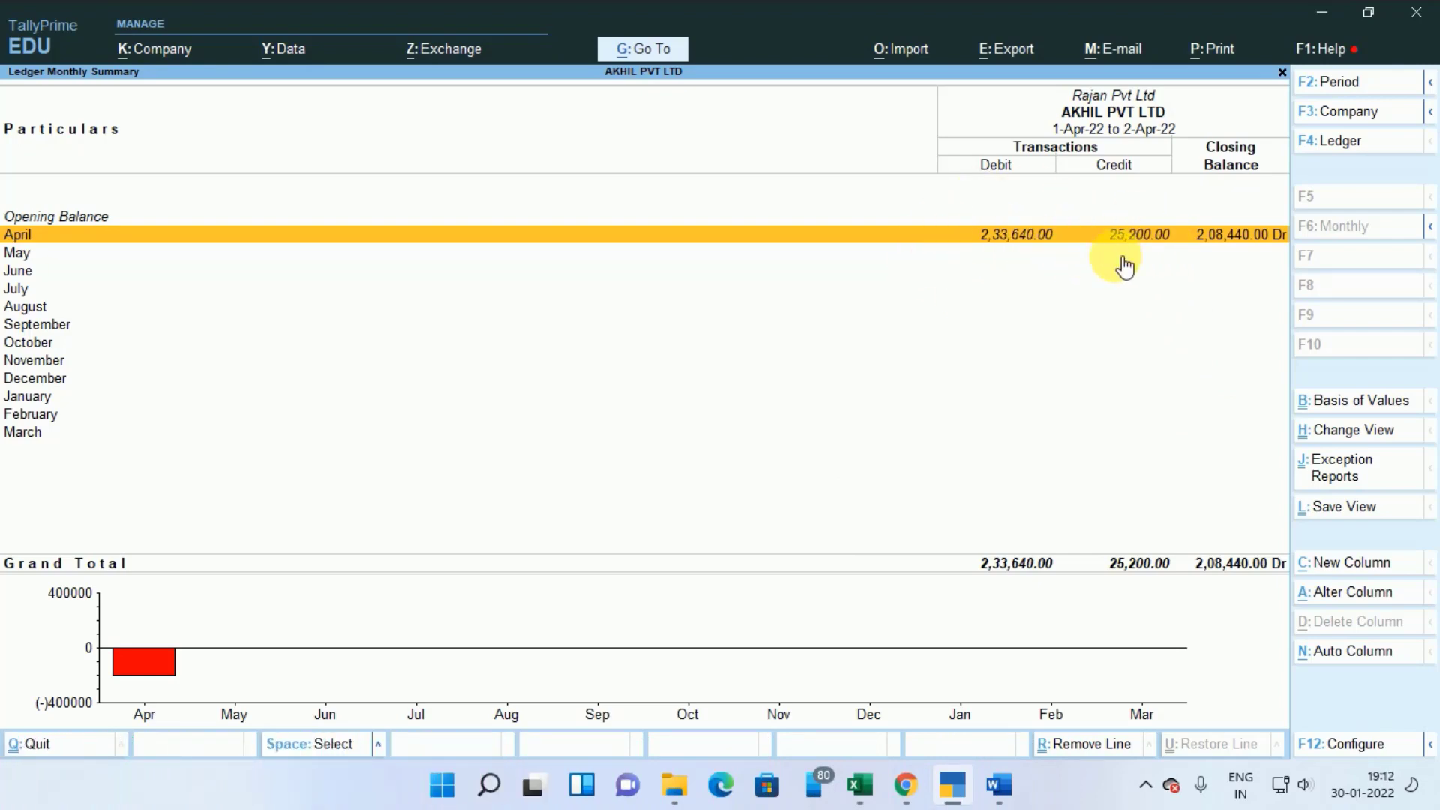
key(Return)
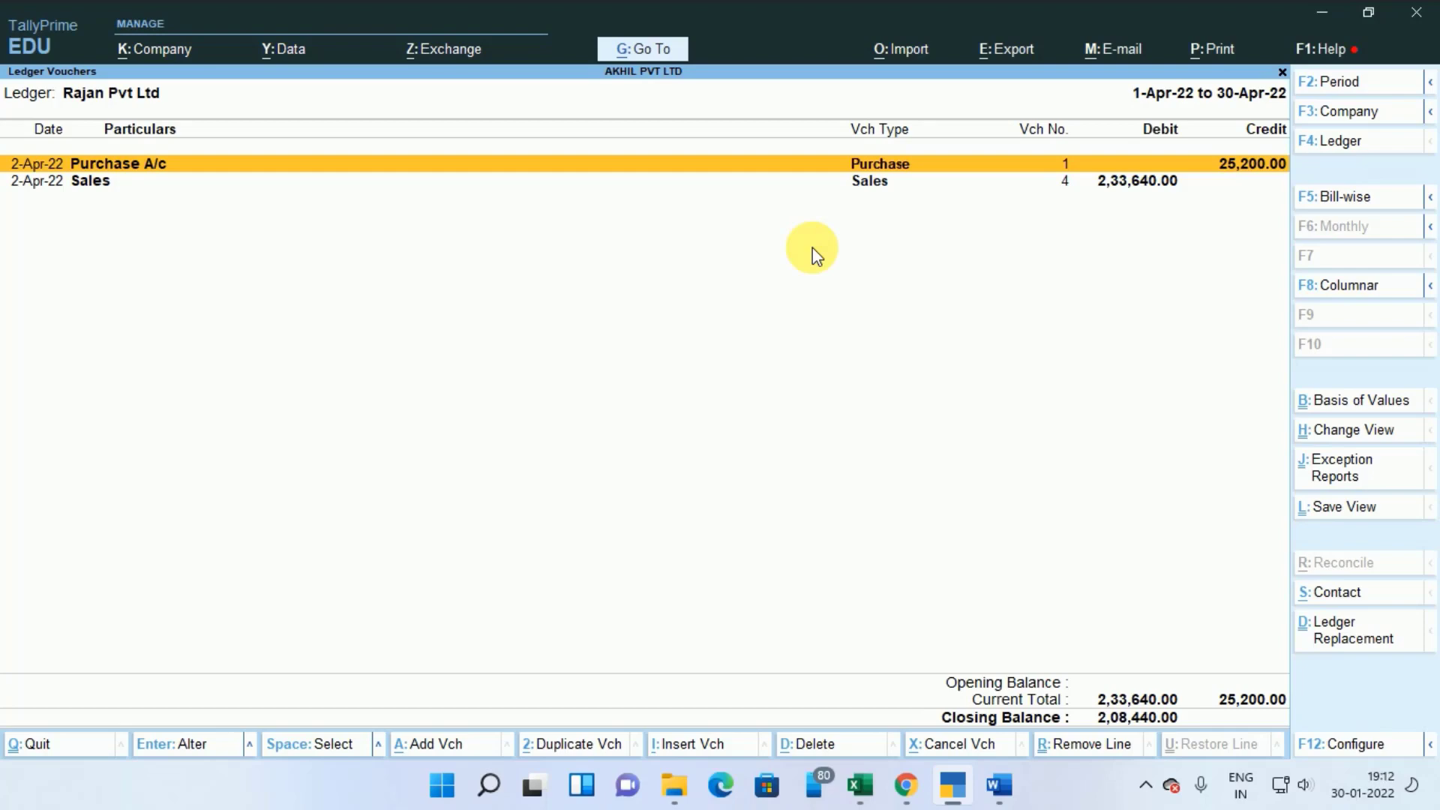
key(Escape)
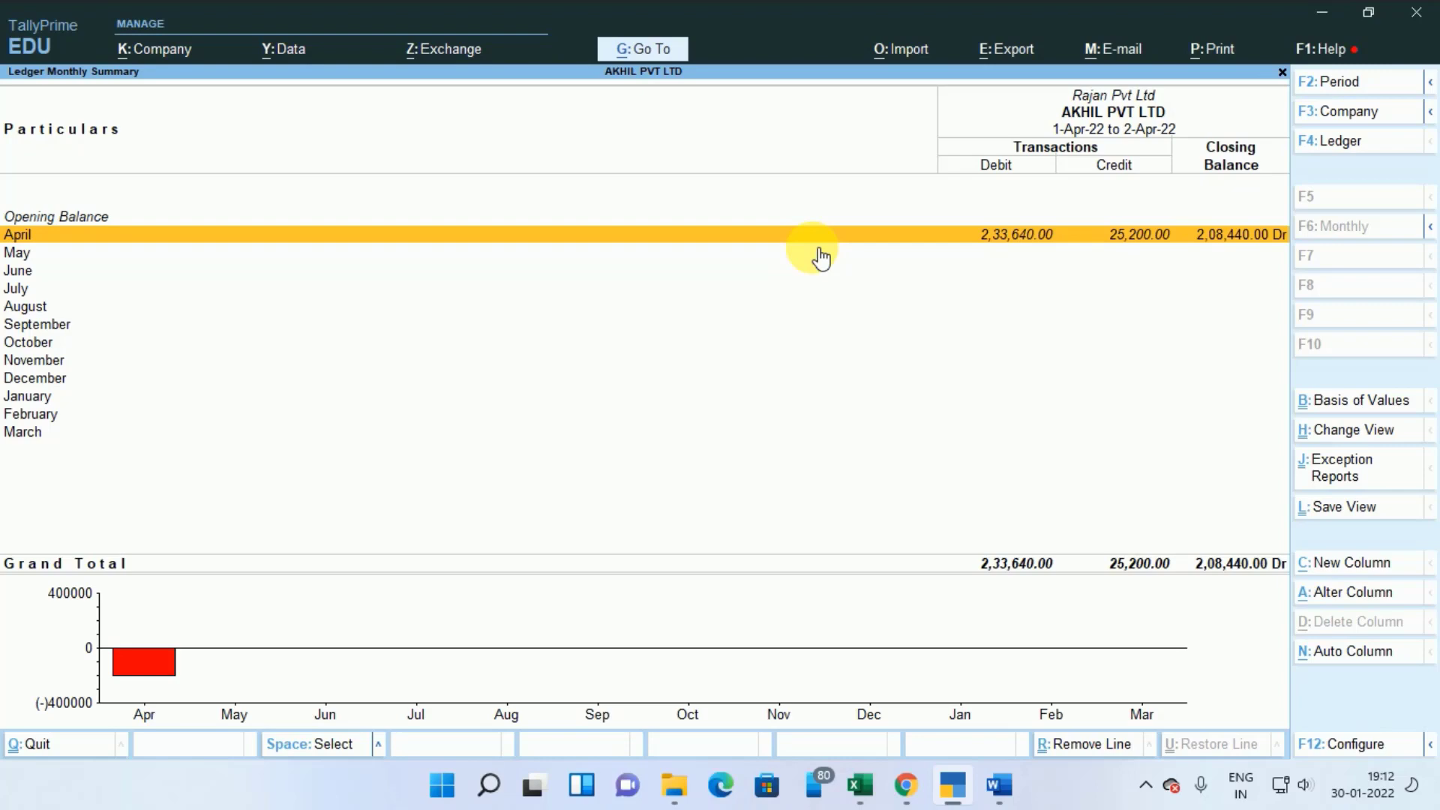
key(Escape)
key(Escape)
key(Escape)
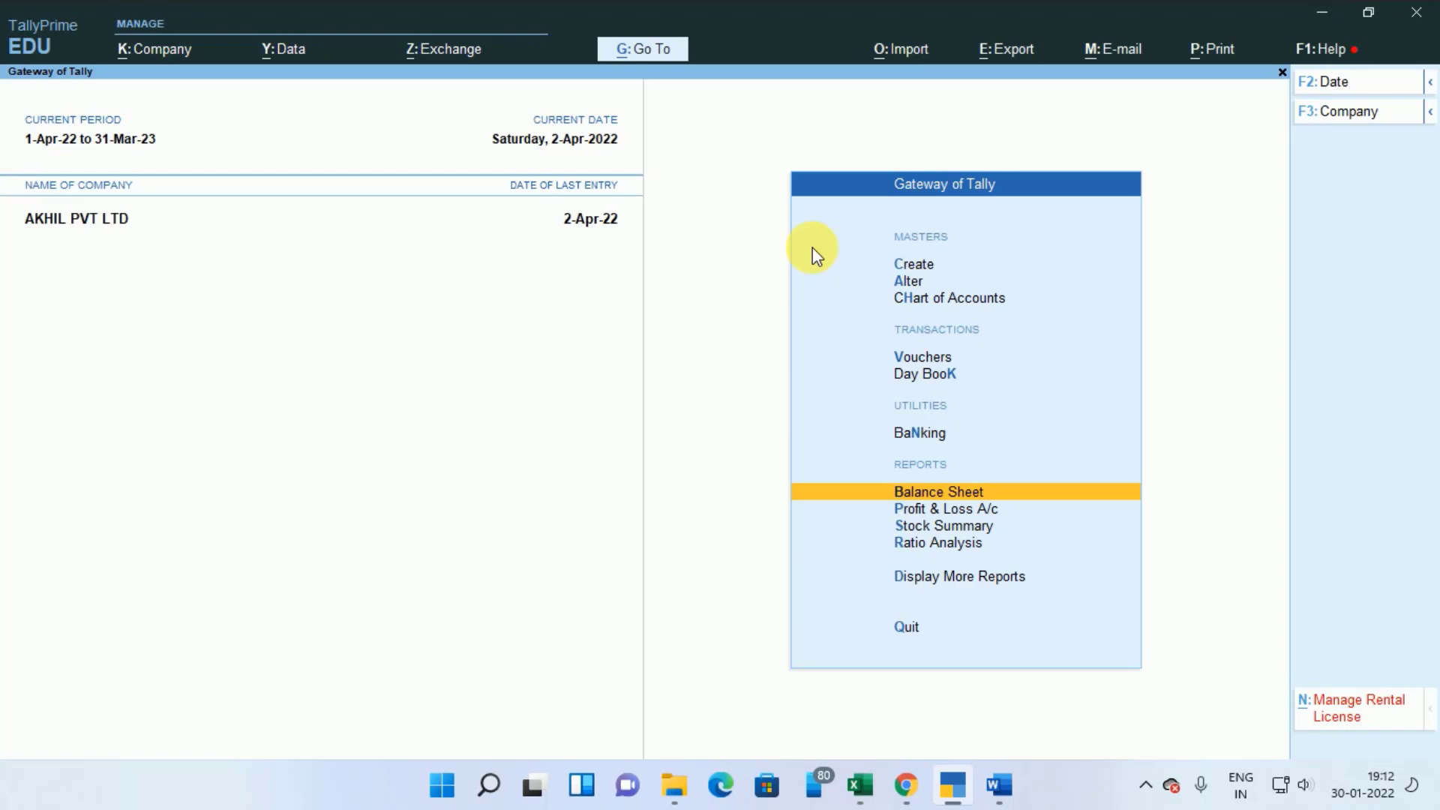
Switch to the Word document to reread the creditor and debtor question, and return to TallyPrime
key(alt+Tab)
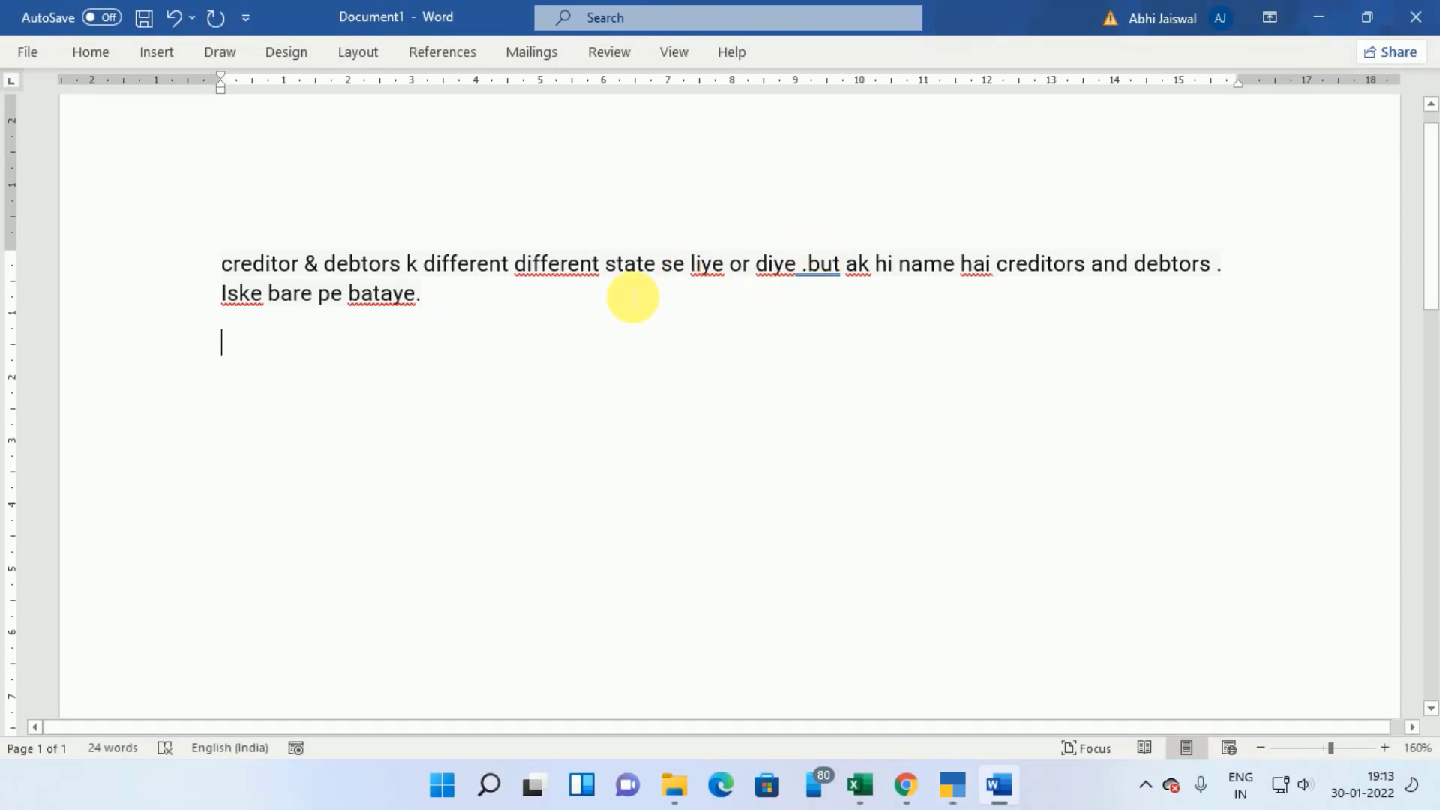
key(alt+Tab)
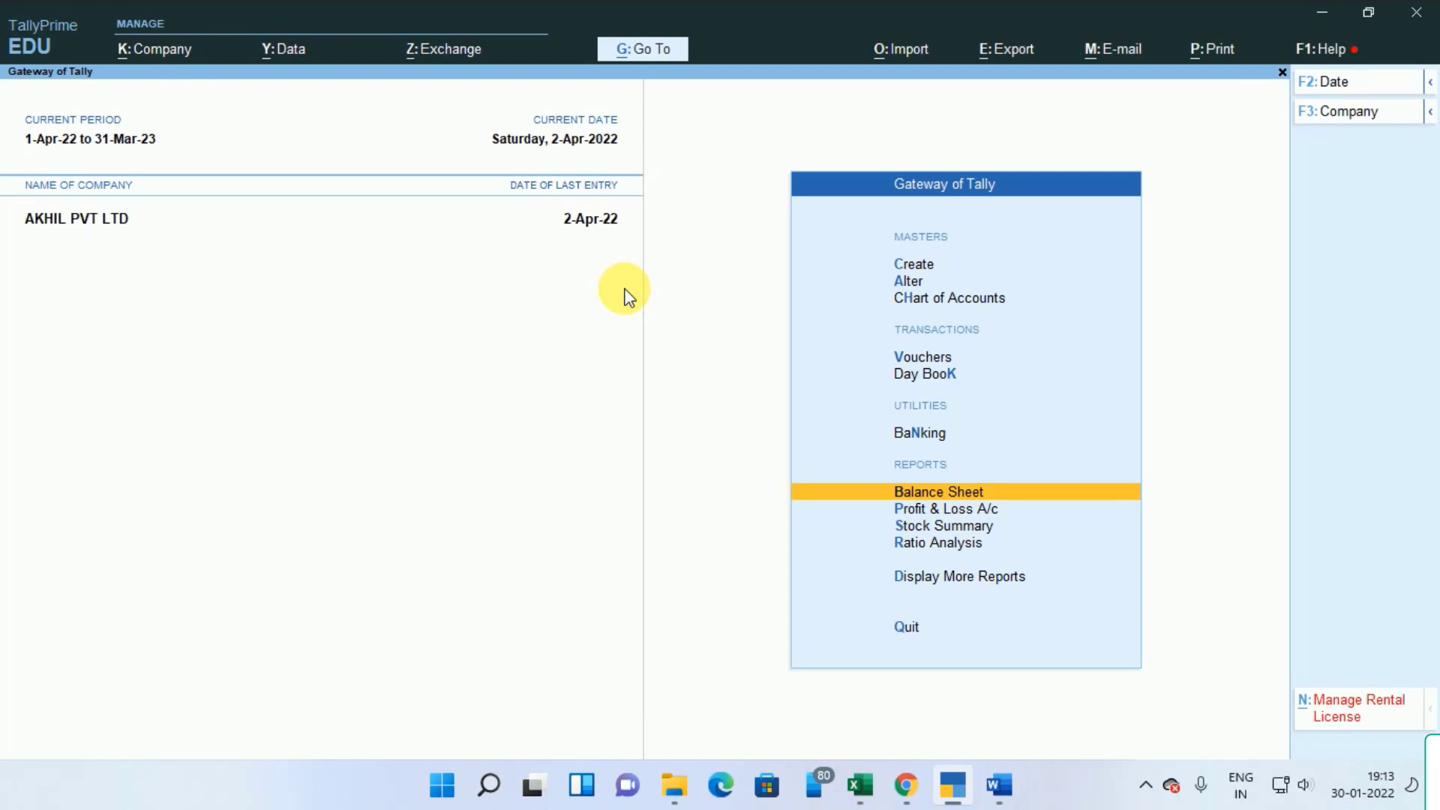
Open the list of ledgers for master alteration
key(Up)
key(Up)
key(Up)
key(Up)
key(Up)
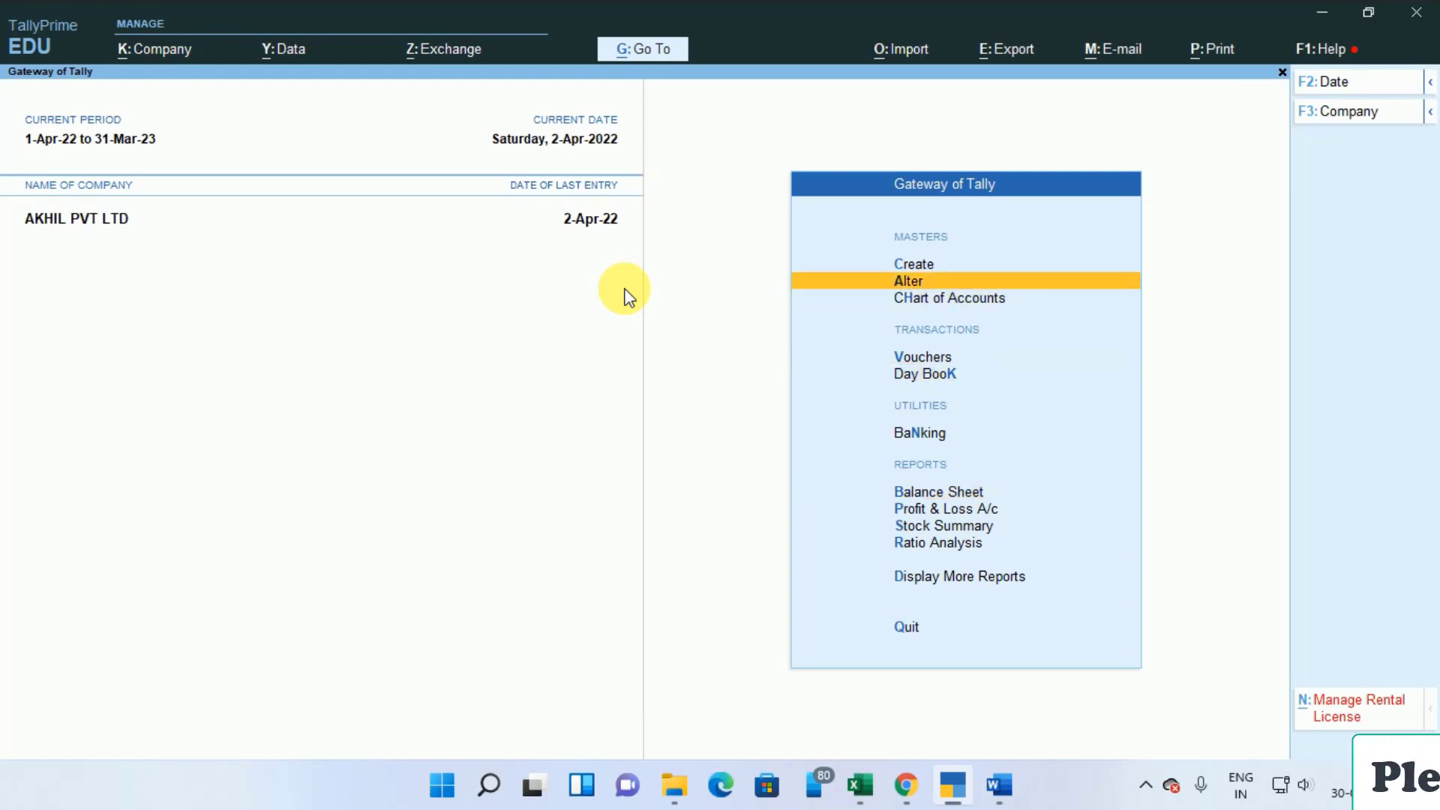
key(Return)
key(Down)
key(Return)
Examine the separate Rajan Pvt Ltd(Creditor) and Rajan Pvt Ltd (Debtor) entries in the ledger list, and leave without altering any ledger
key(Down)
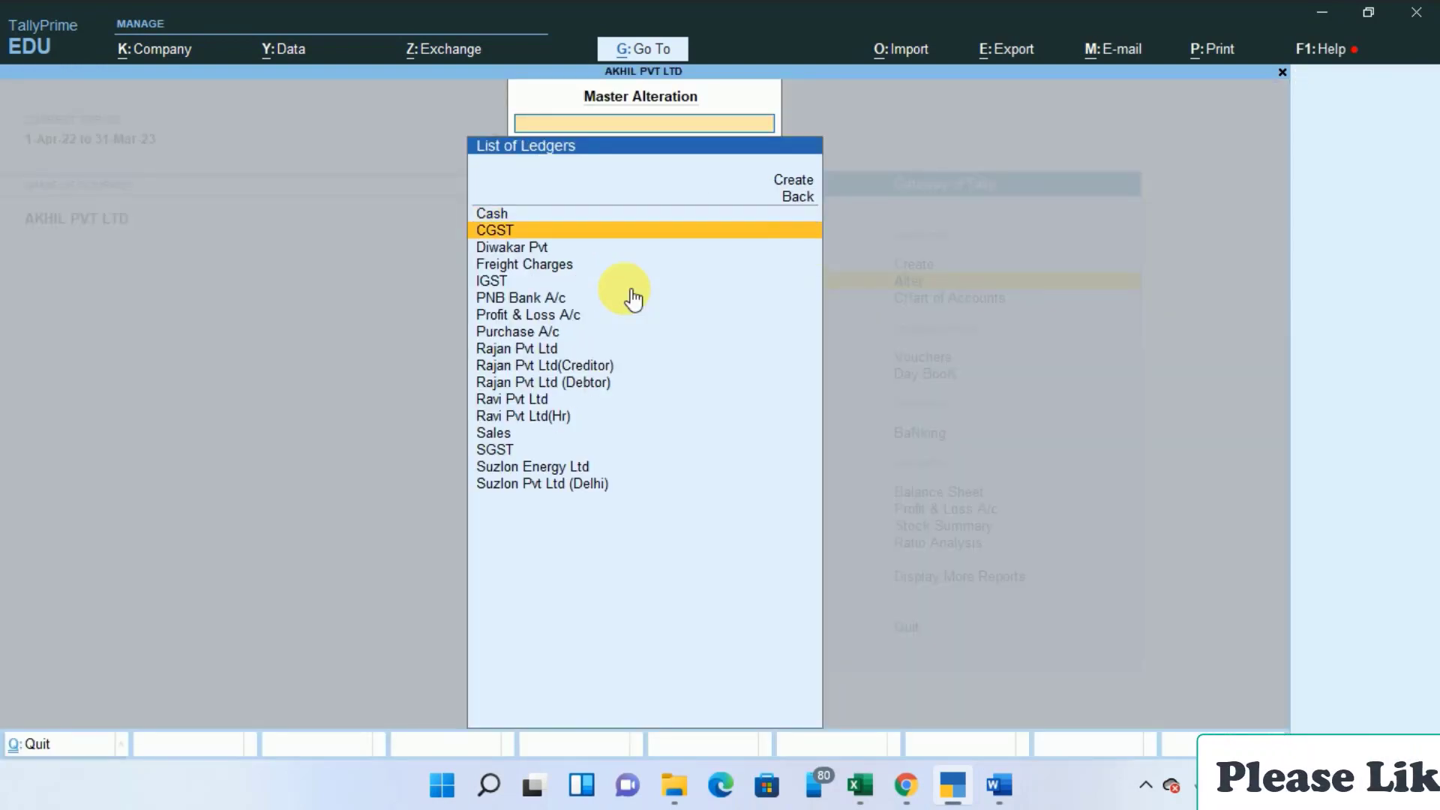
key(Down)
key(Down)
key(Down)
key(Down)
key(Down)
key(Down)
key(Down)
key(Down)
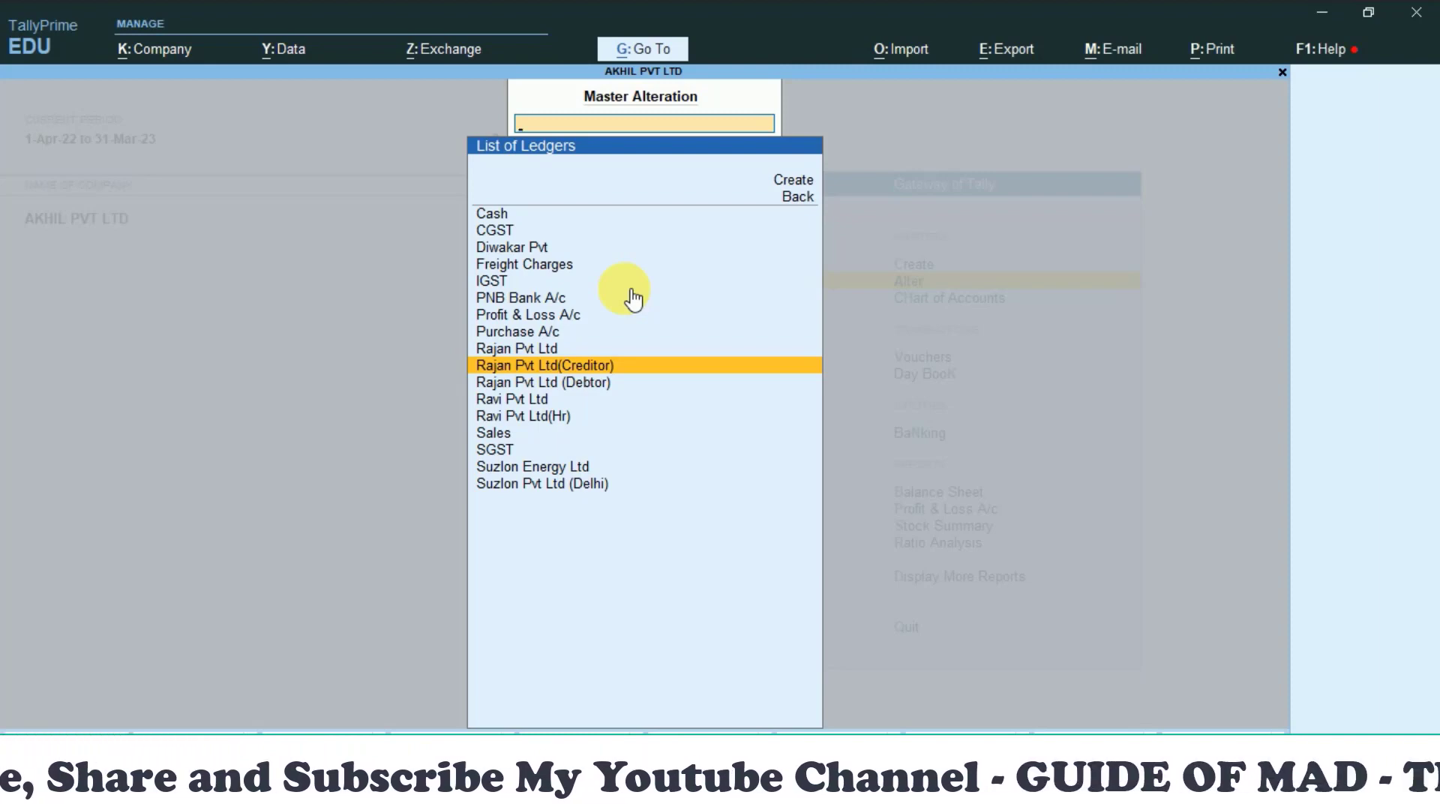
key(Down)
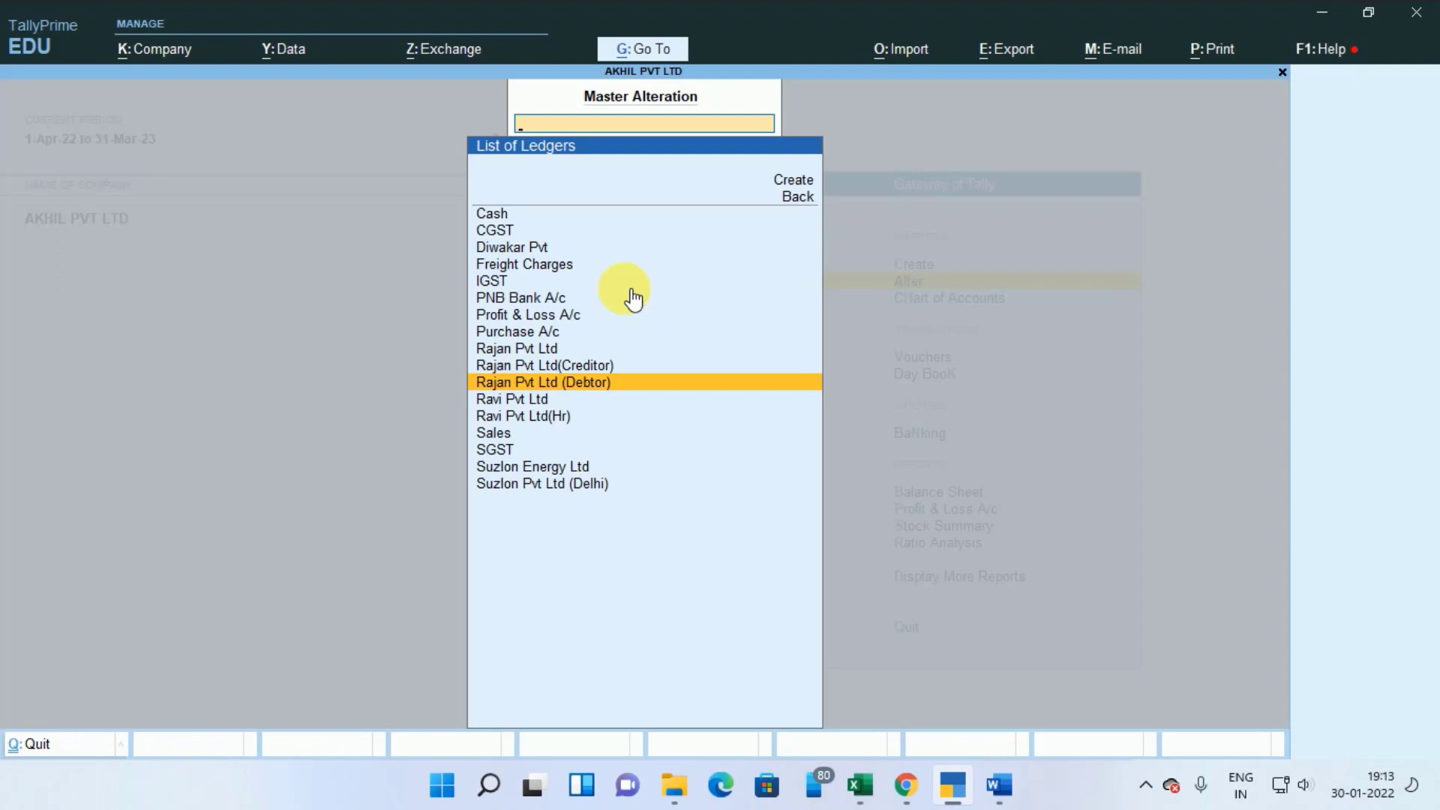
key(Escape)
key(Escape)
key(Escape)
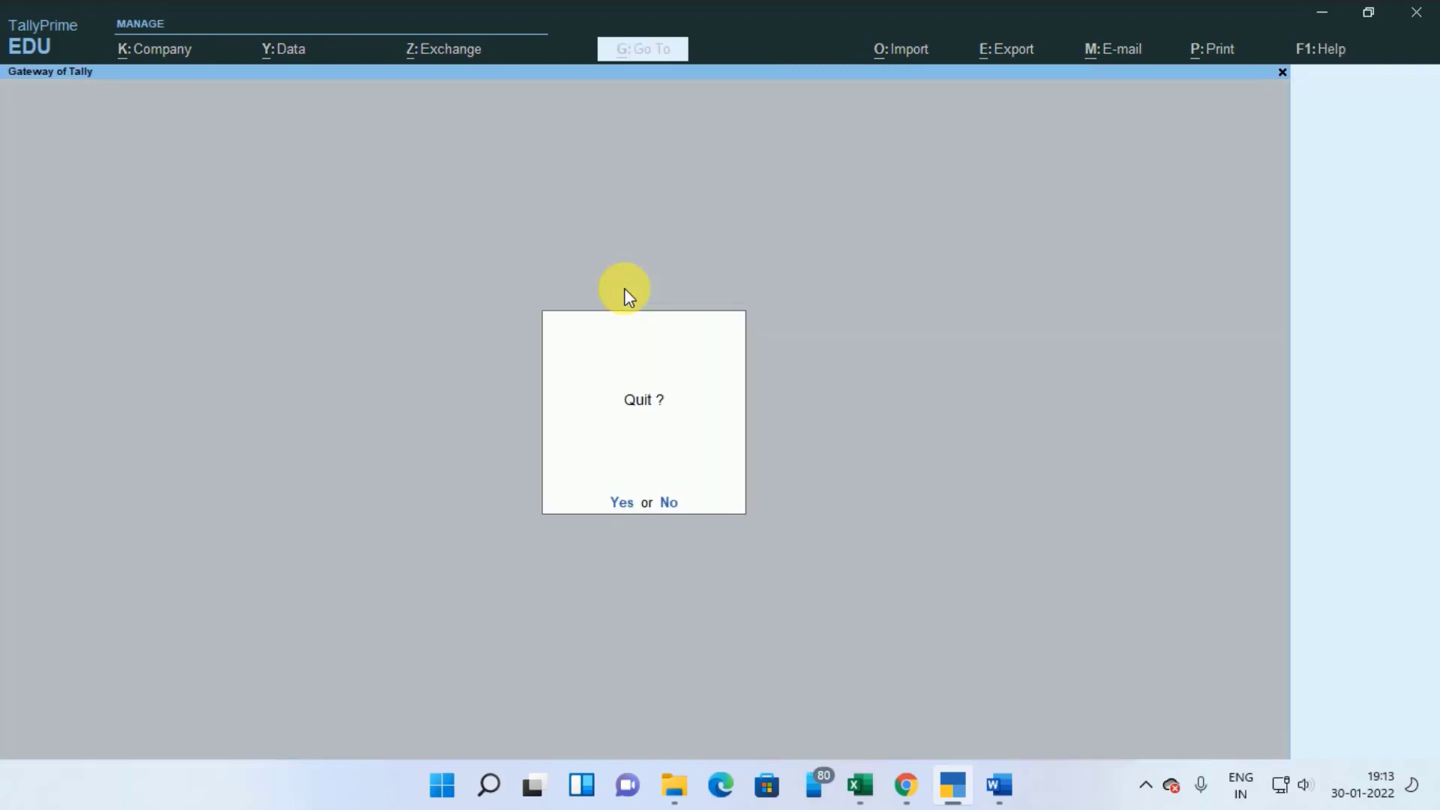
key(Escape)
Open the Day Book and set its period to 1-Apr-22 to 2-Apr-22
key(Down)
key(Down)
key(Down)
key(Down)
key(Down)
key(Down)
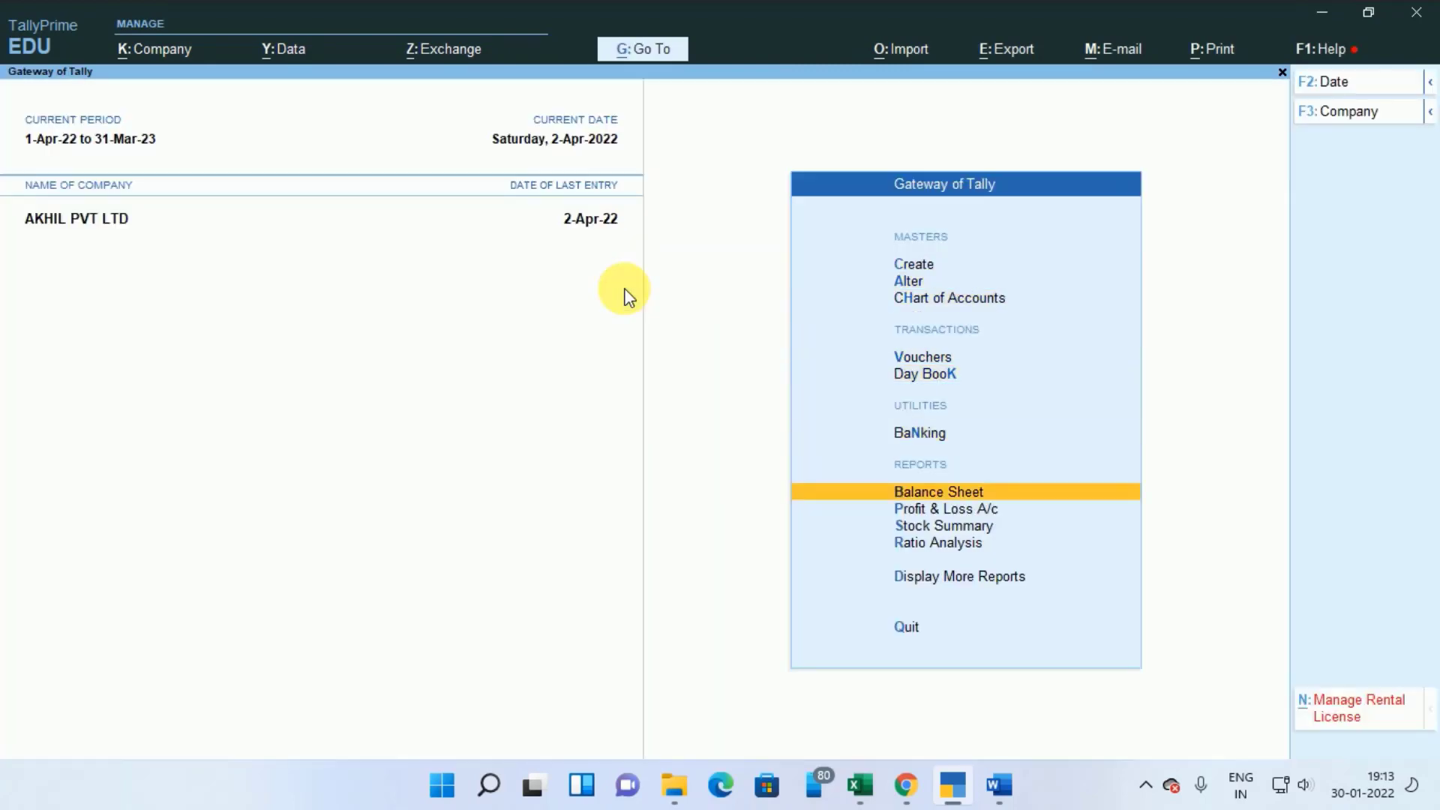
key(d)
key(d)
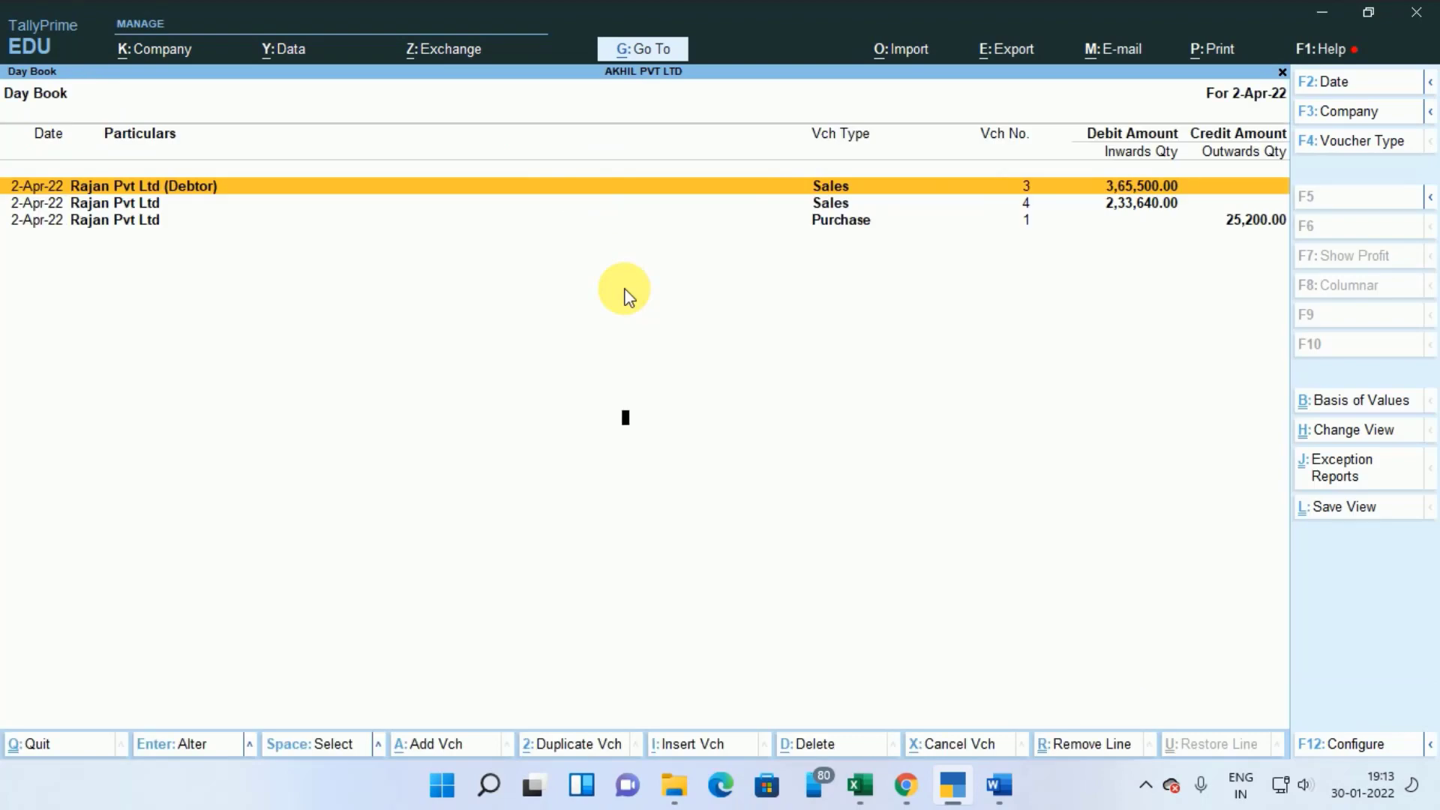
key(F2)
key(Return)
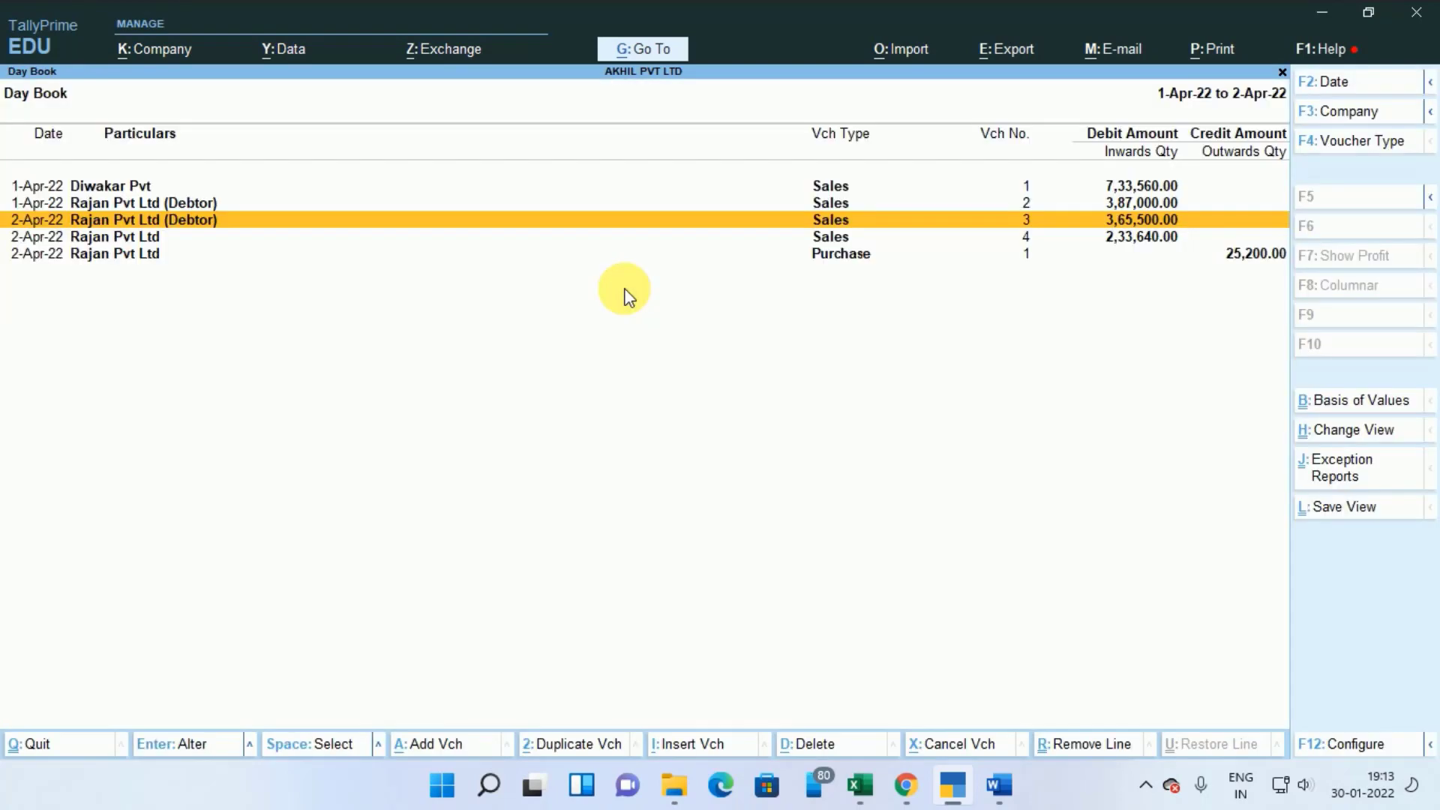
Open sales voucher no. 2 of Rajan Pvt Ltd (Debtor), preview its tax invoice, and return to the Day Book without altering the voucher
key(Up)
key(Return)
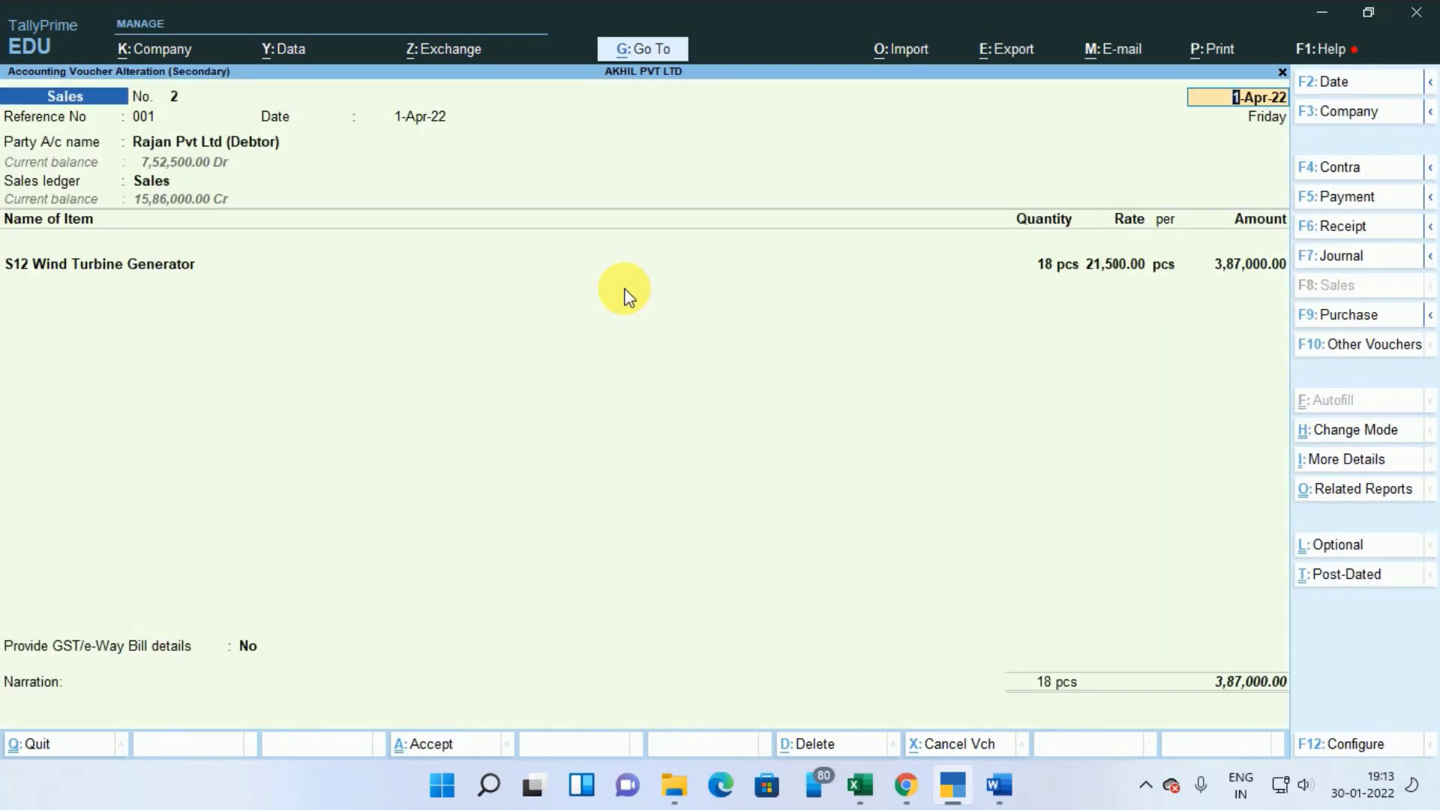
key(ctrl)
key(ctrl+a)
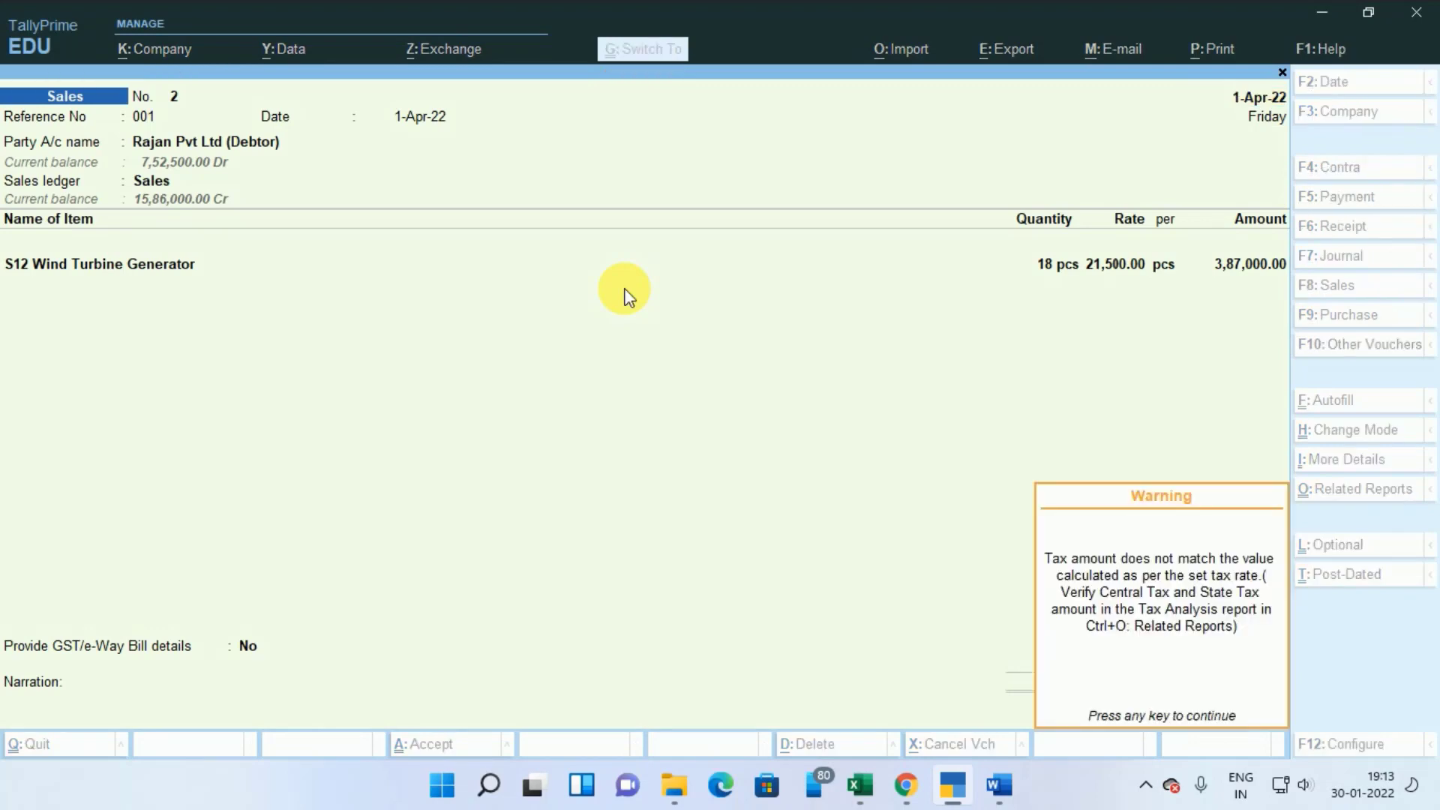
key(Return)
key(i)
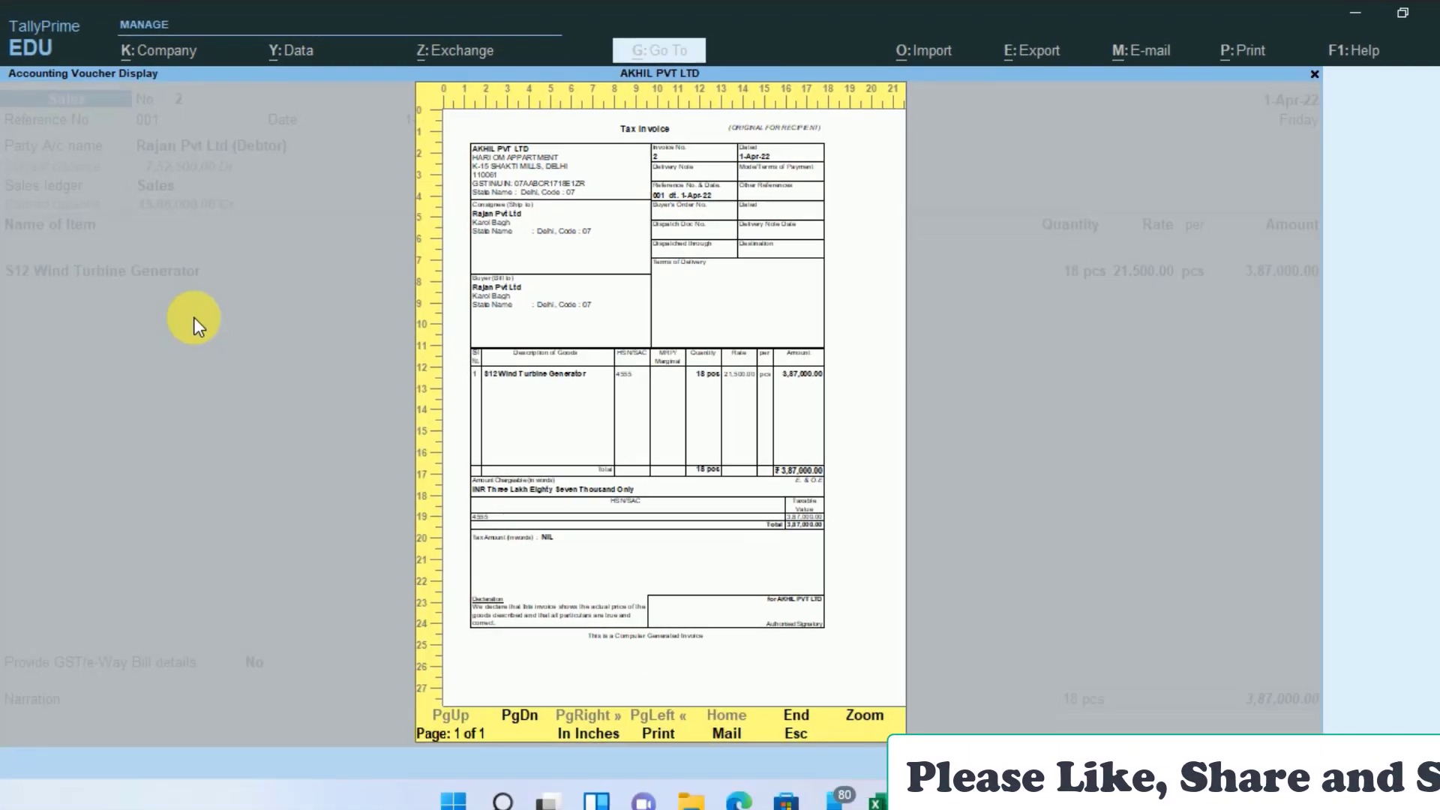
key(Escape)
key(Escape)
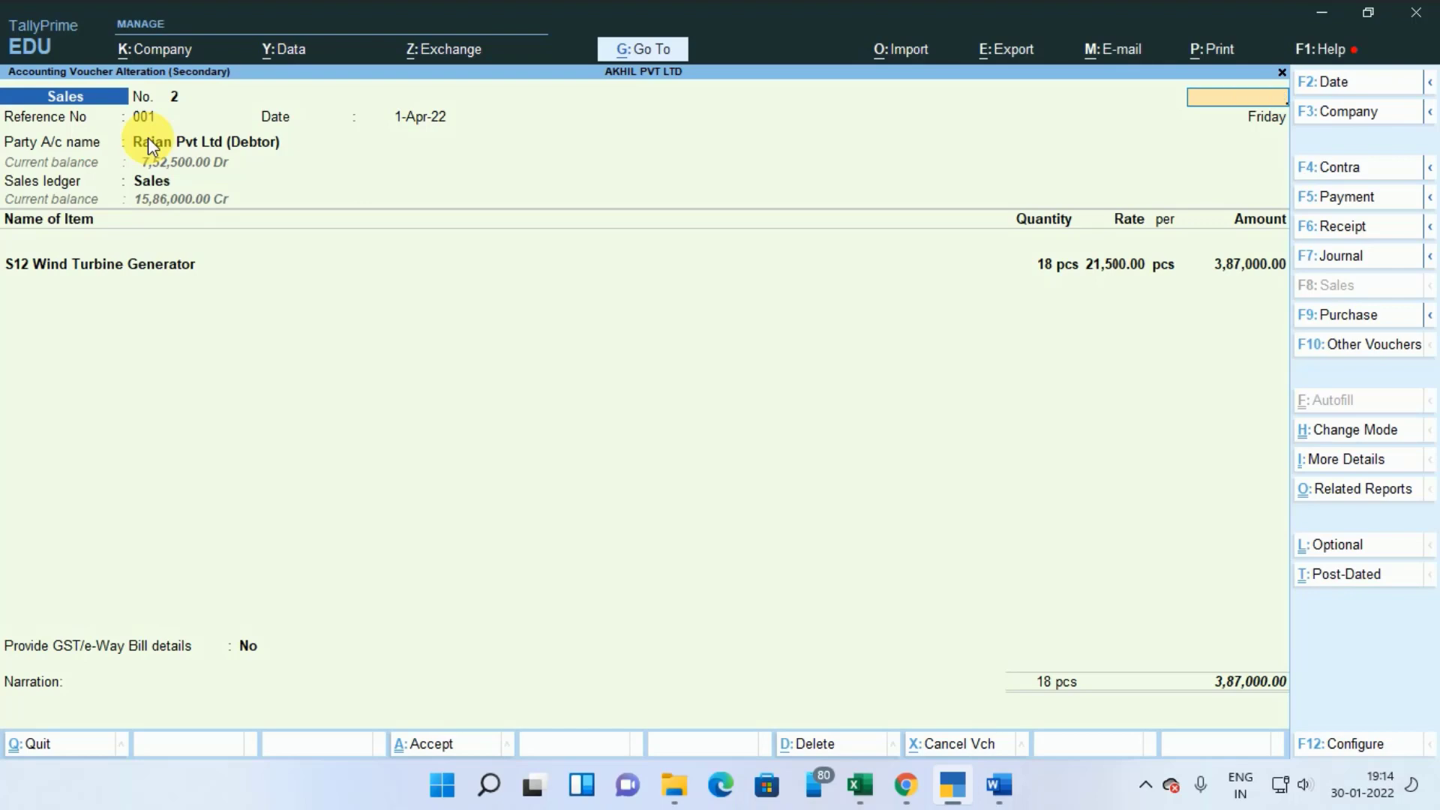
key(Escape)
key(y)
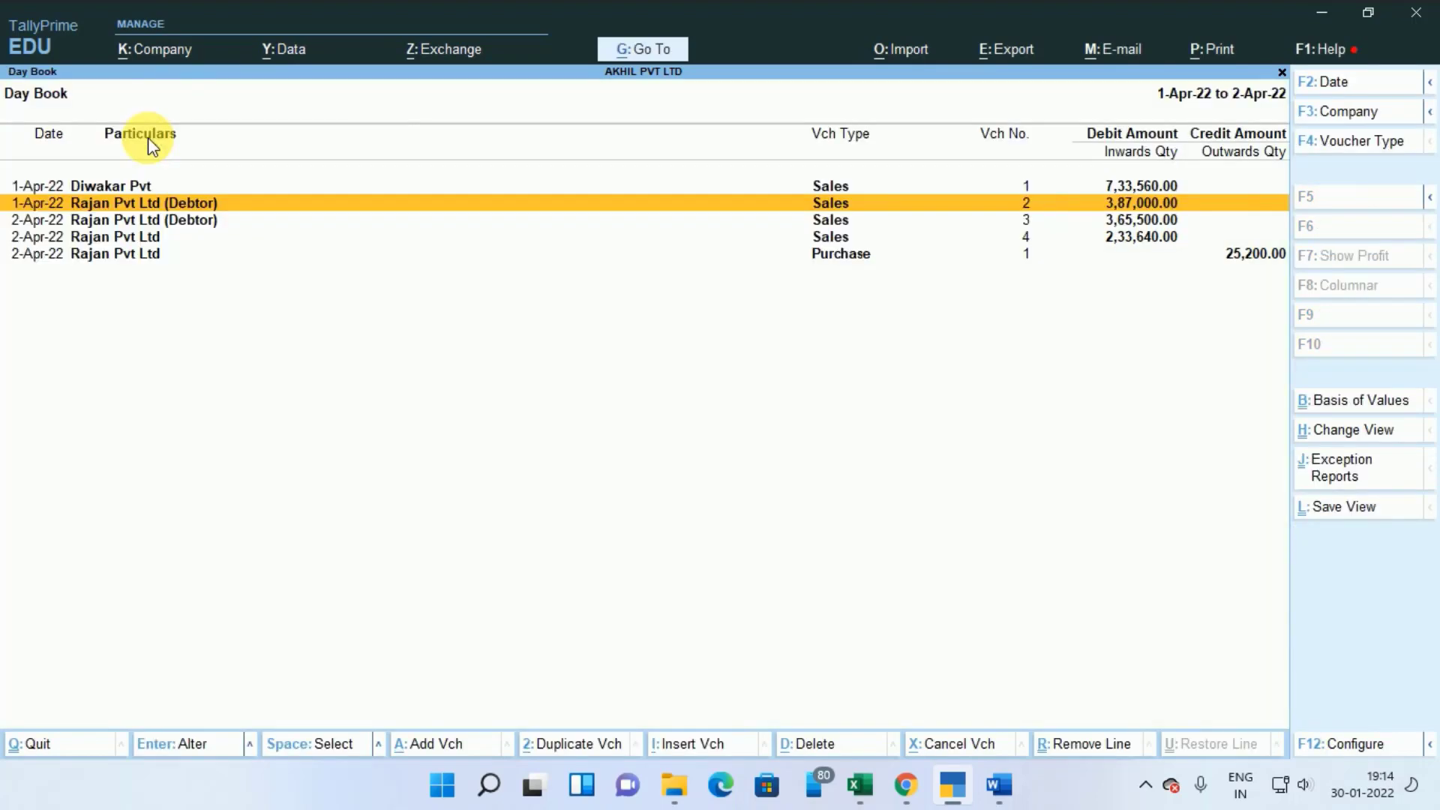
key(Down)
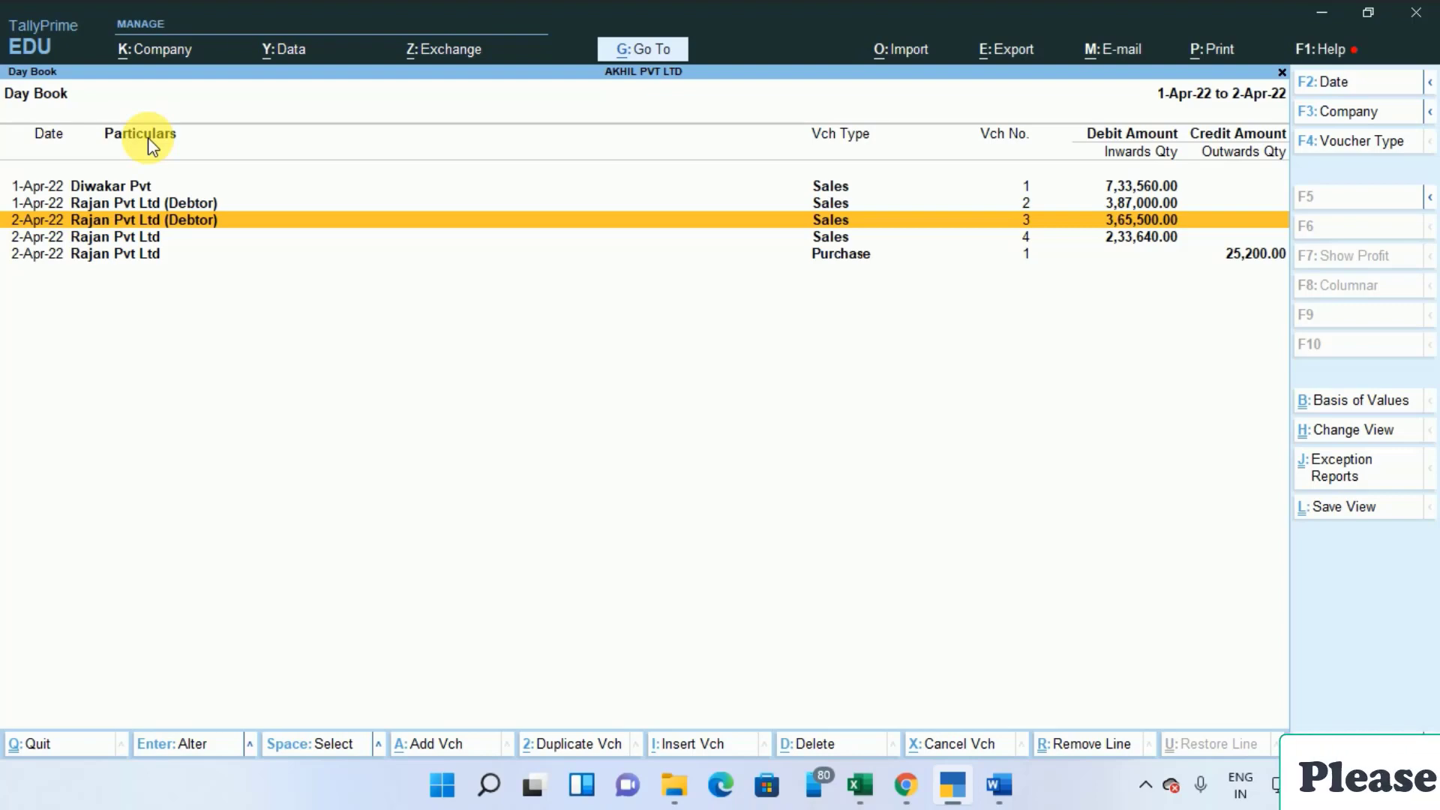
Open sales voucher no. 2 of Rajan Pvt Ltd (Debtor) and open its party ledger for alteration from within the voucher
key(Up)
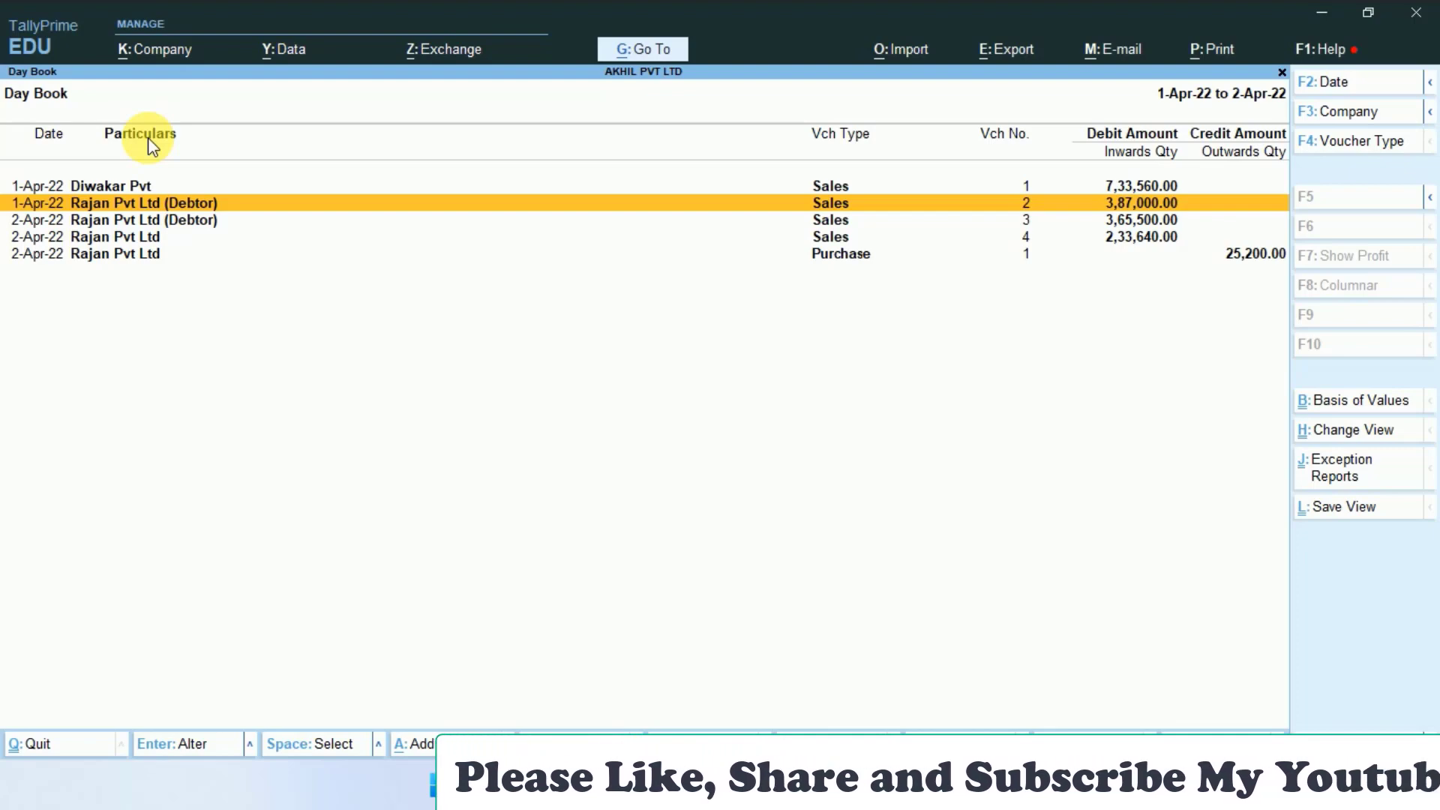
key(Return)
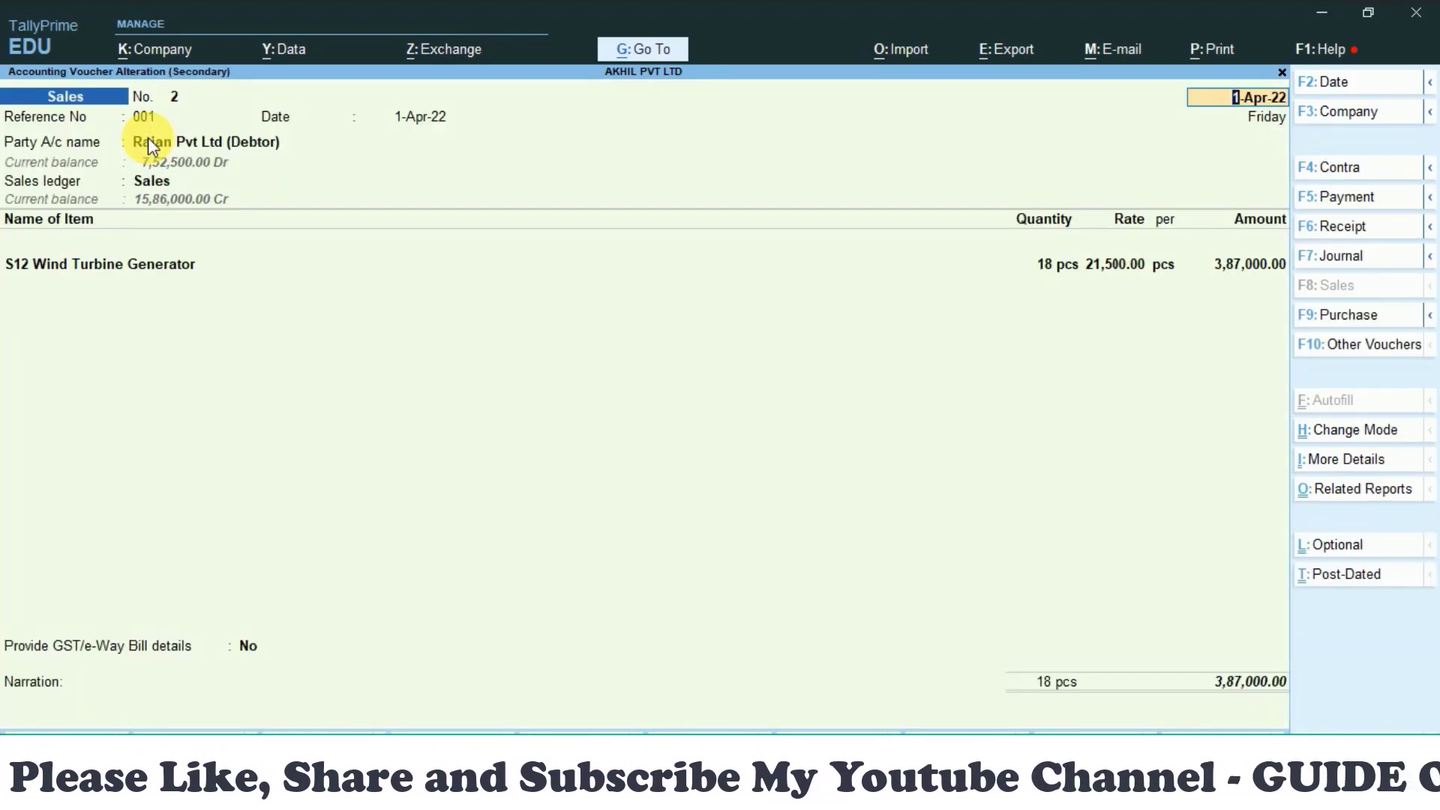
key(Return)
key(Return)
key(Return)
key(ctrl)
key(ctrl+Return)
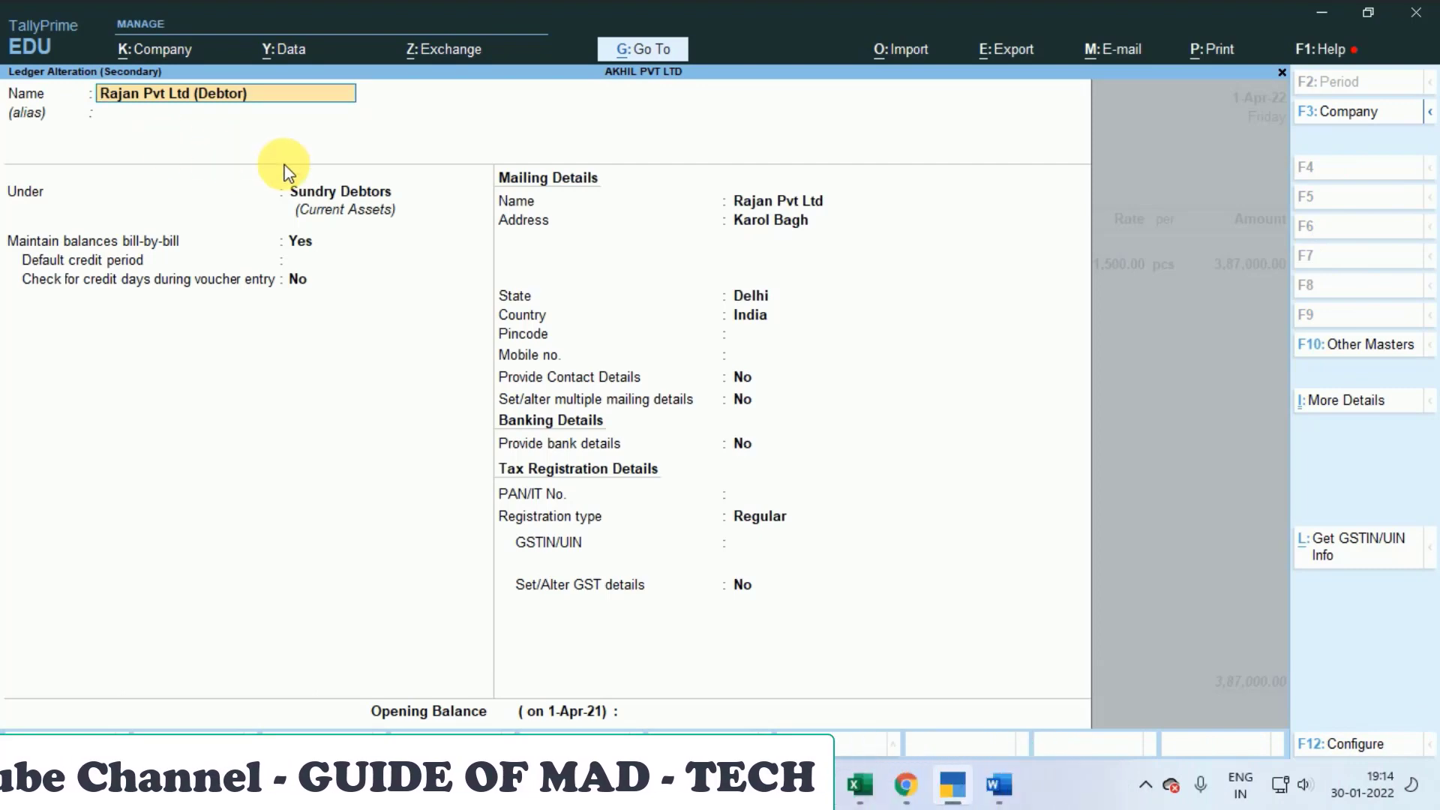
Review the mailing name, address, ledger name and GSTIN/UIN fields of the Rajan Pvt Ltd (Debtor) ledger, and accept it unchanged
click(760, 204)
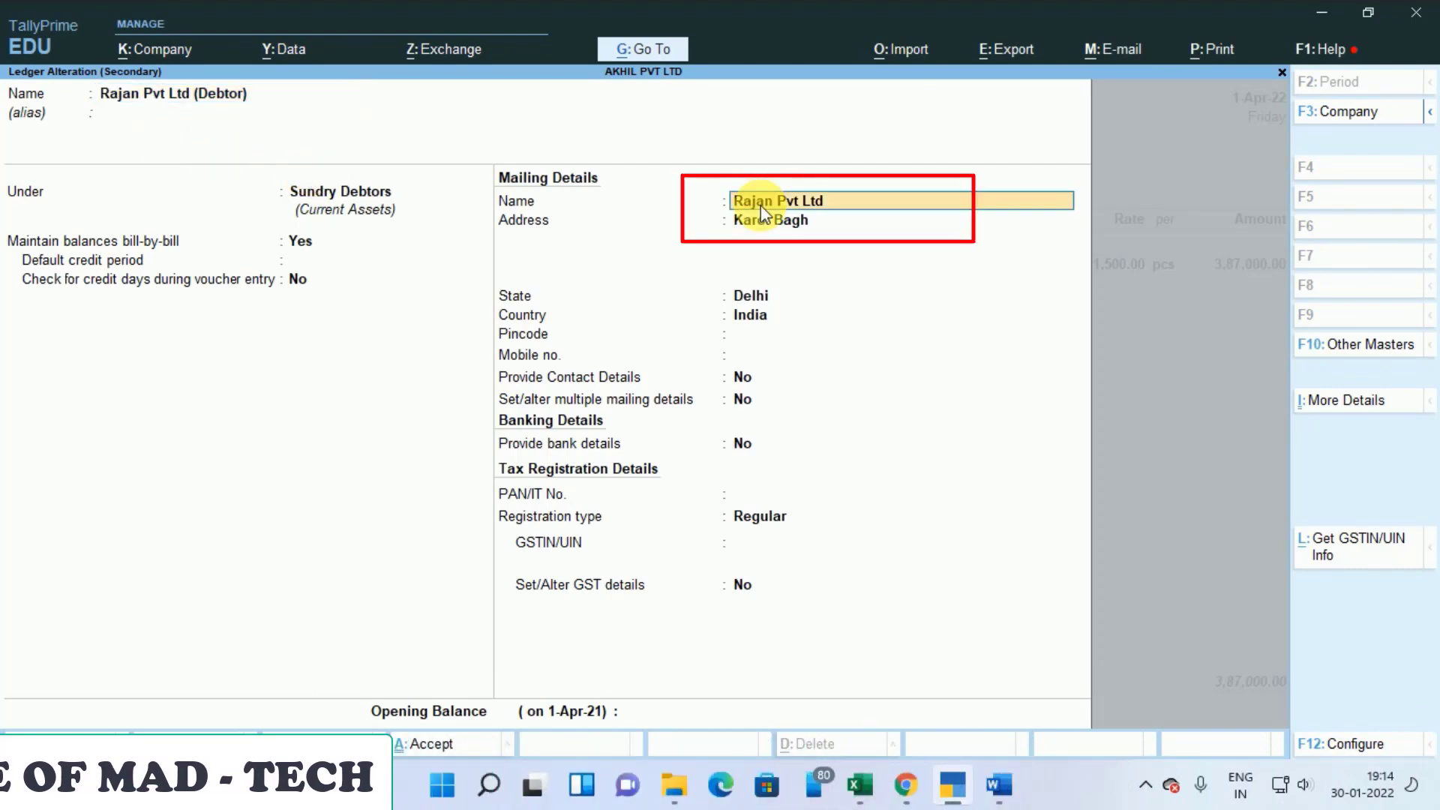
click(794, 223)
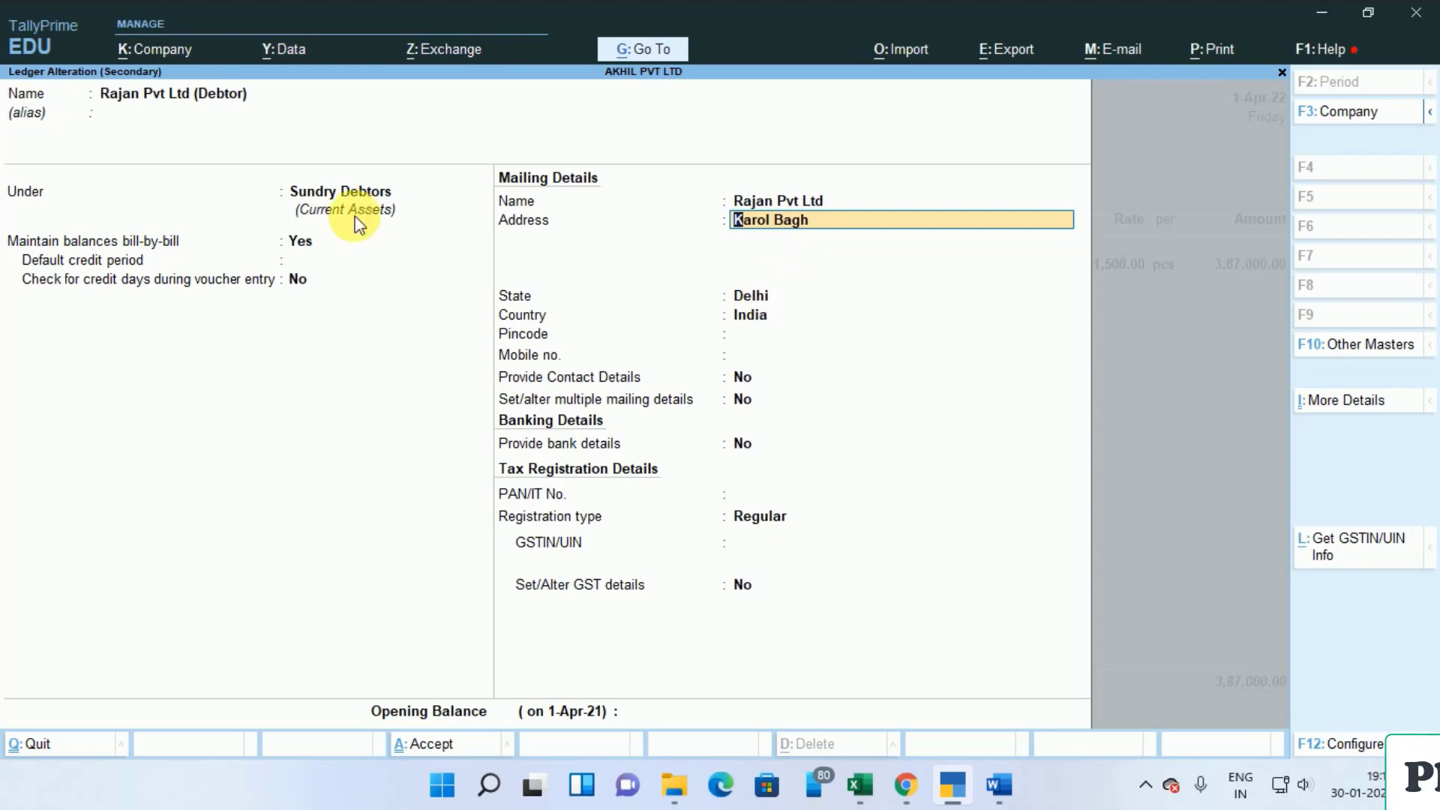
click(168, 105)
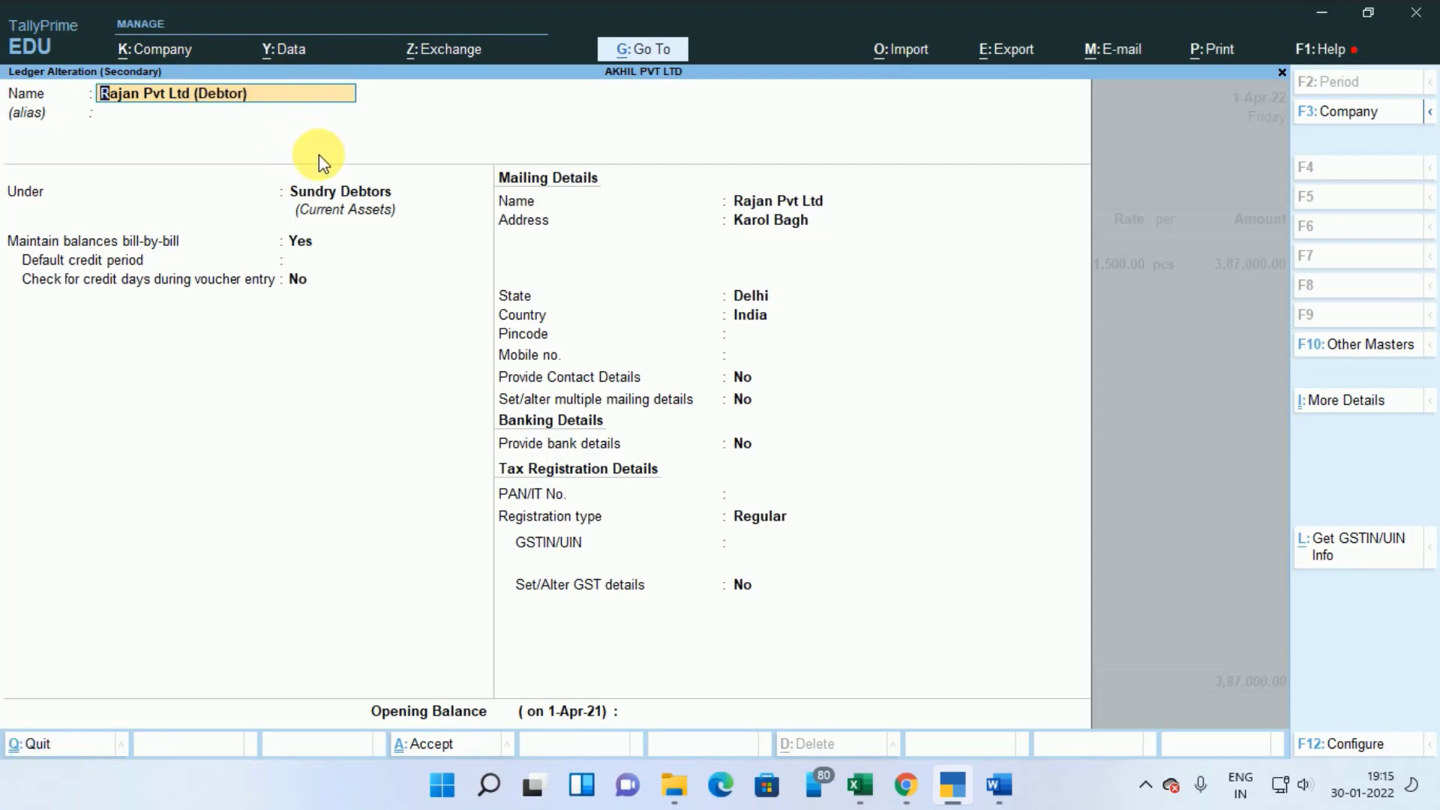
click(750, 227)
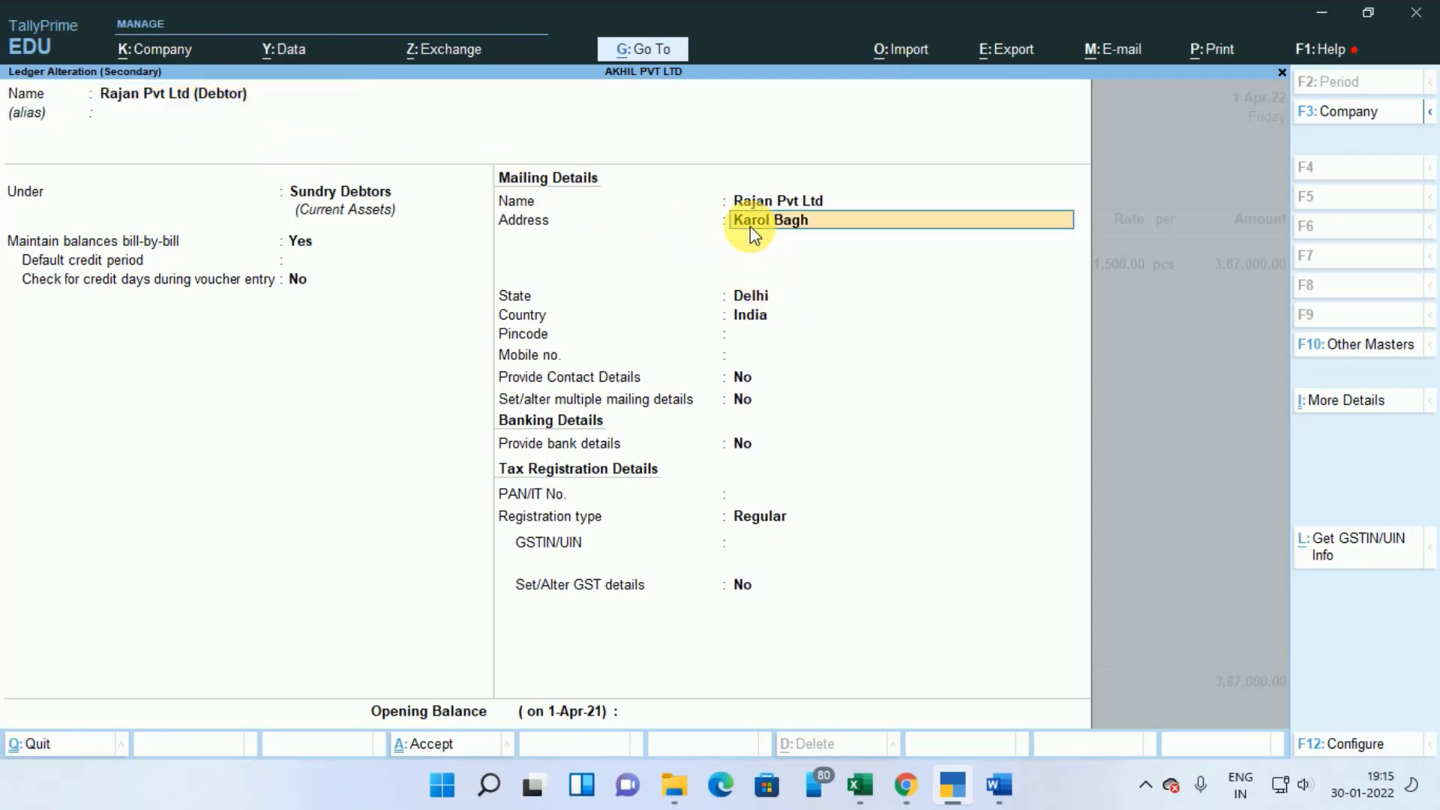
click(753, 550)
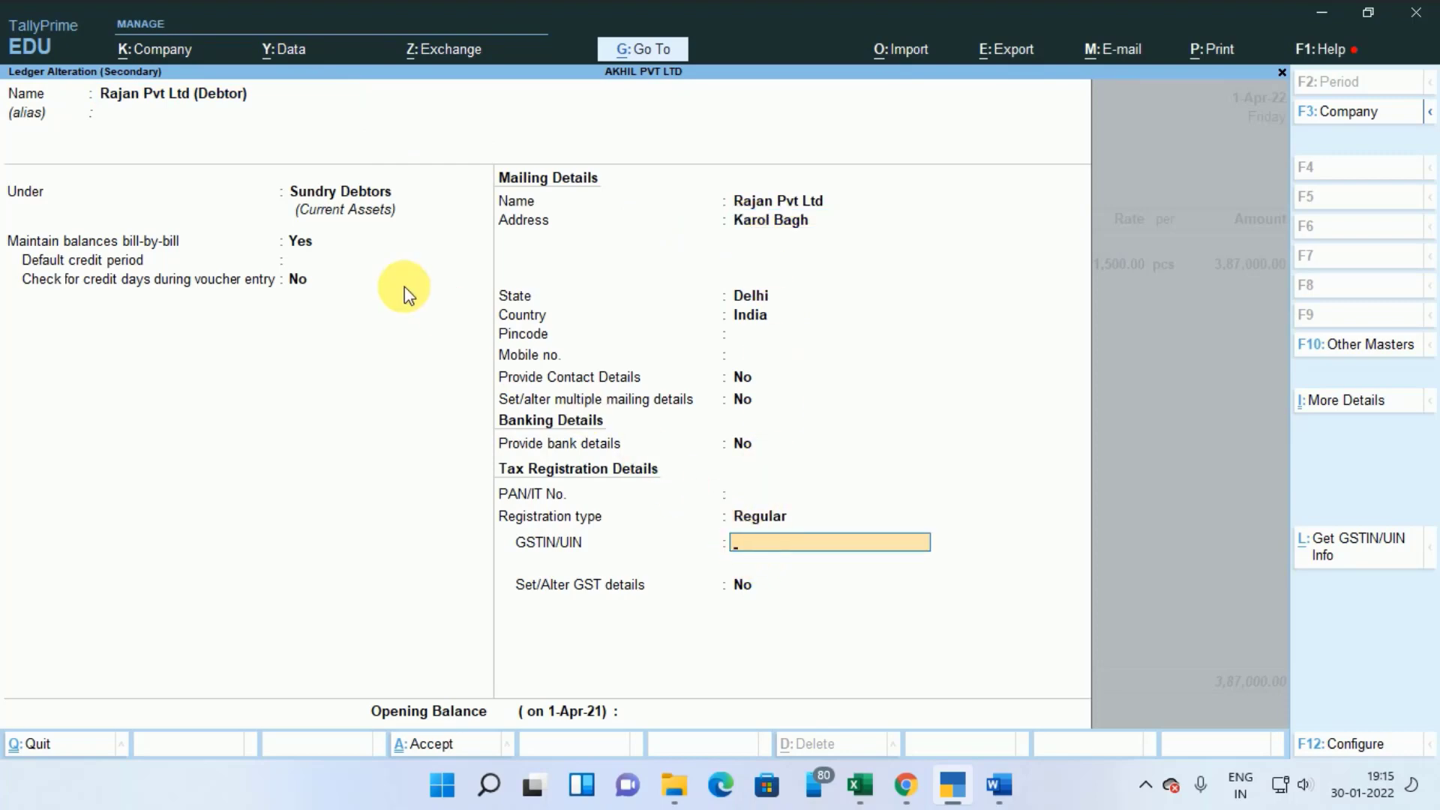
key(ctrl+a)
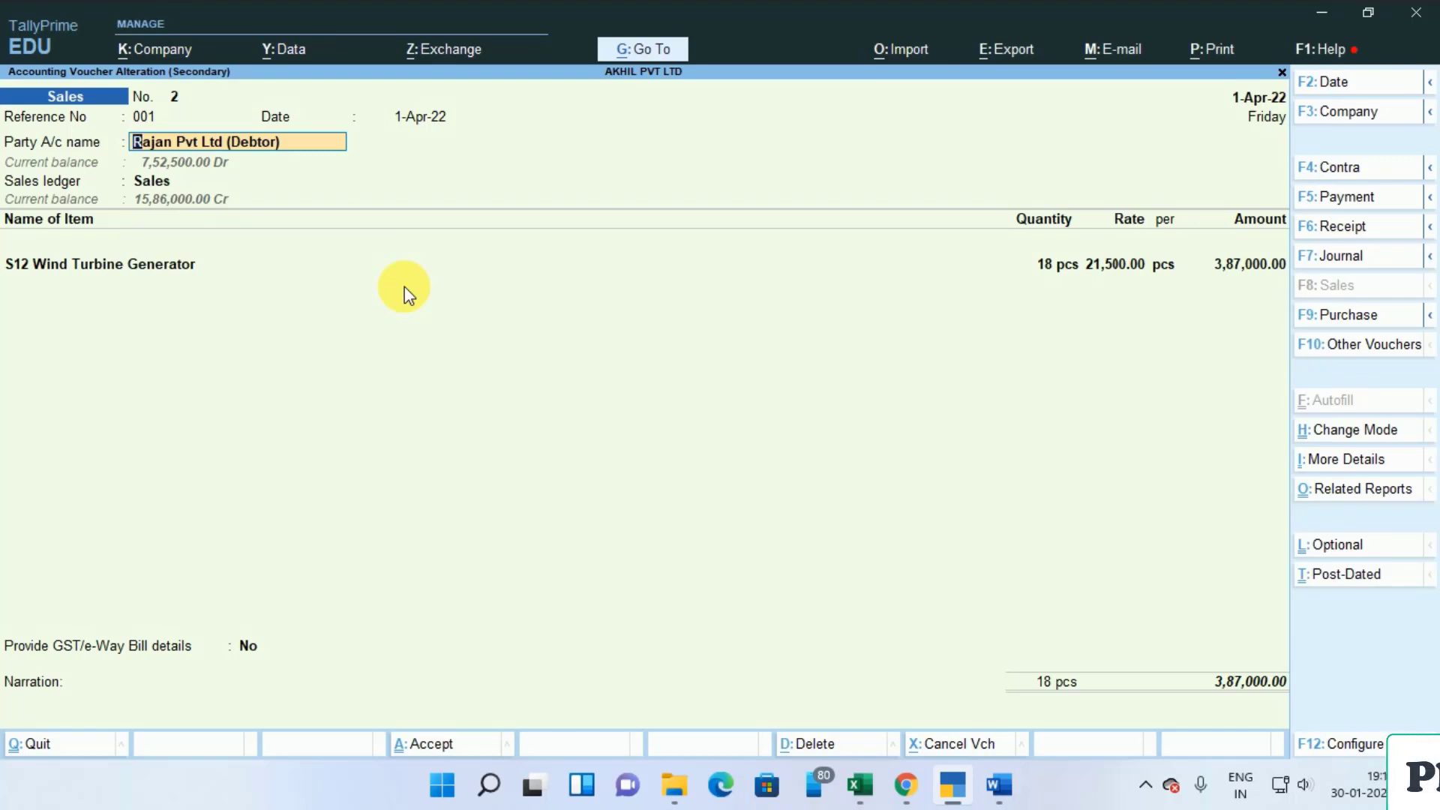
Reopen the party ledger from the voucher to recheck its mailing details, and return to the Gateway of Tally
key(ctrl+Return)
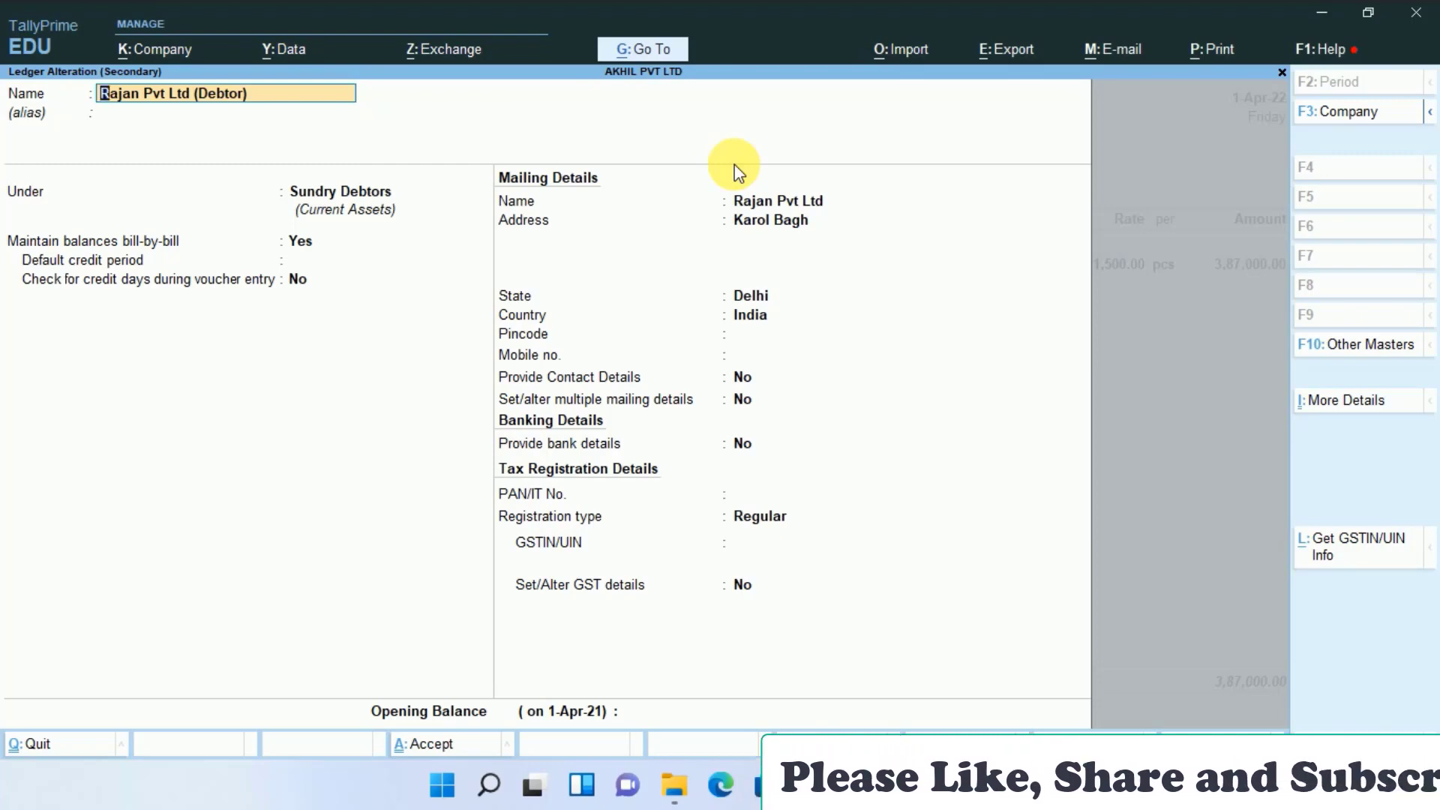
key(ctrl+a)
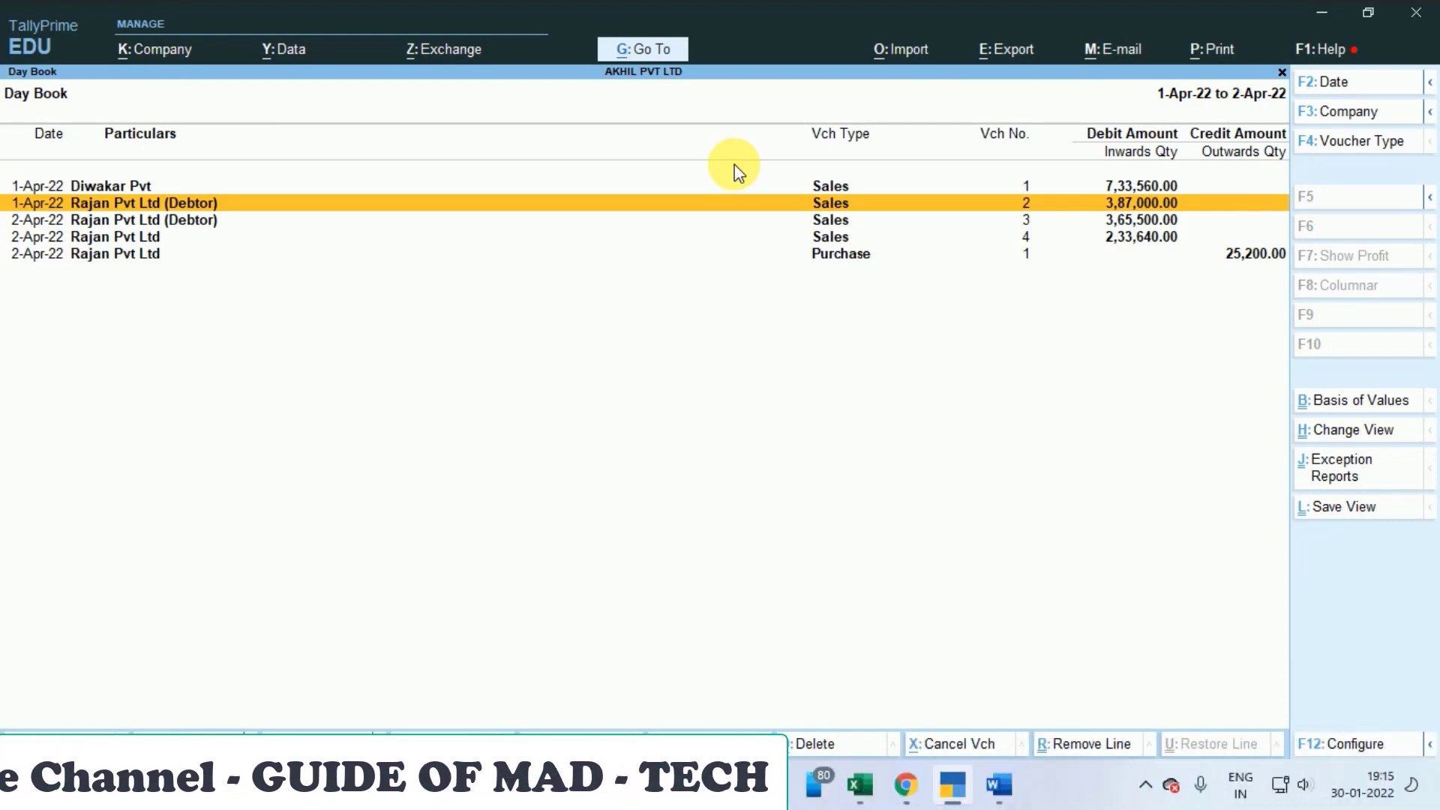
key(Escape)
key(Escape)
Open the list of ledgers for master alteration
key(Up)
key(Up)
key(Up)
key(Up)
key(Up)
key(Up)
key(Up)
key(Up)
key(Up)
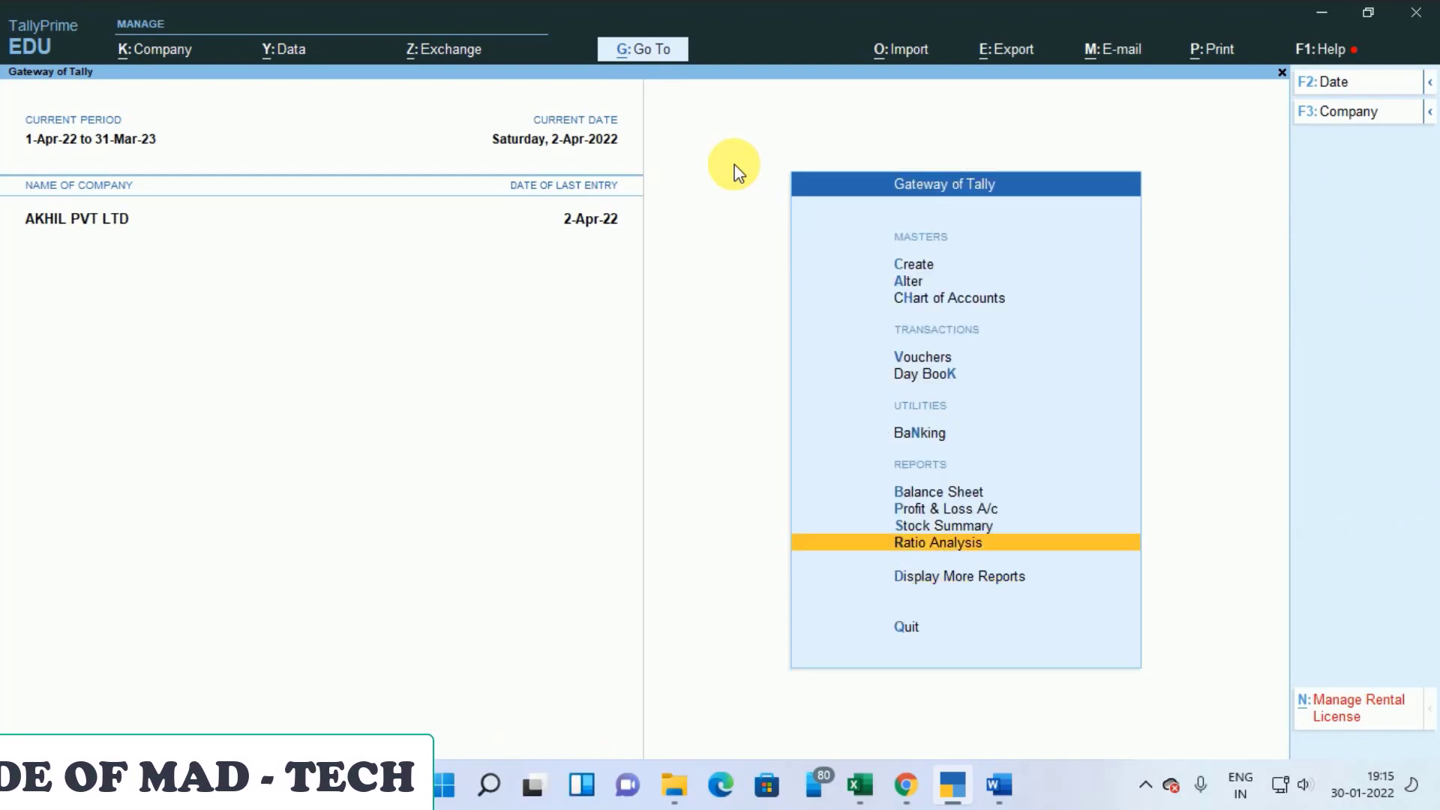
key(Return)
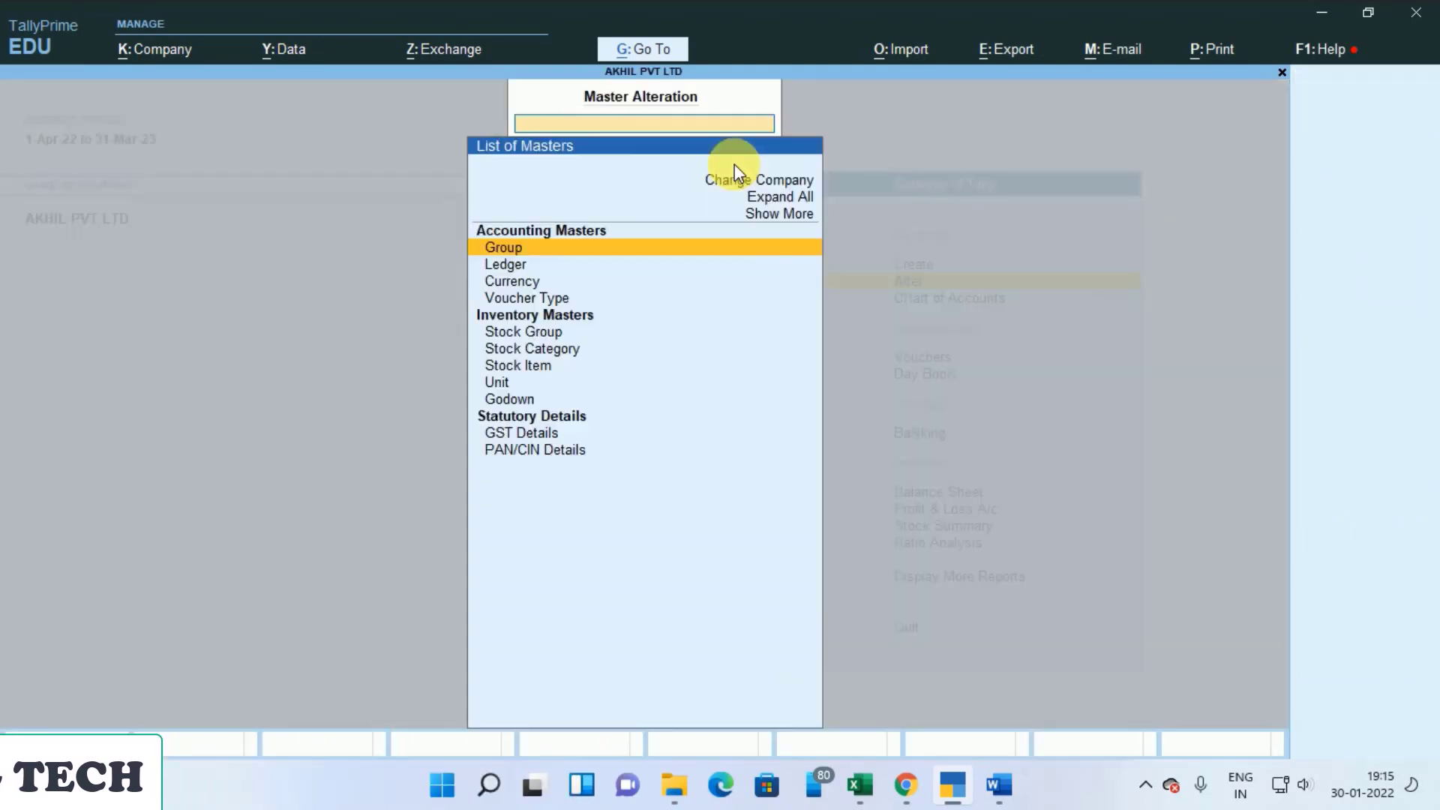
key(Down)
key(Return)
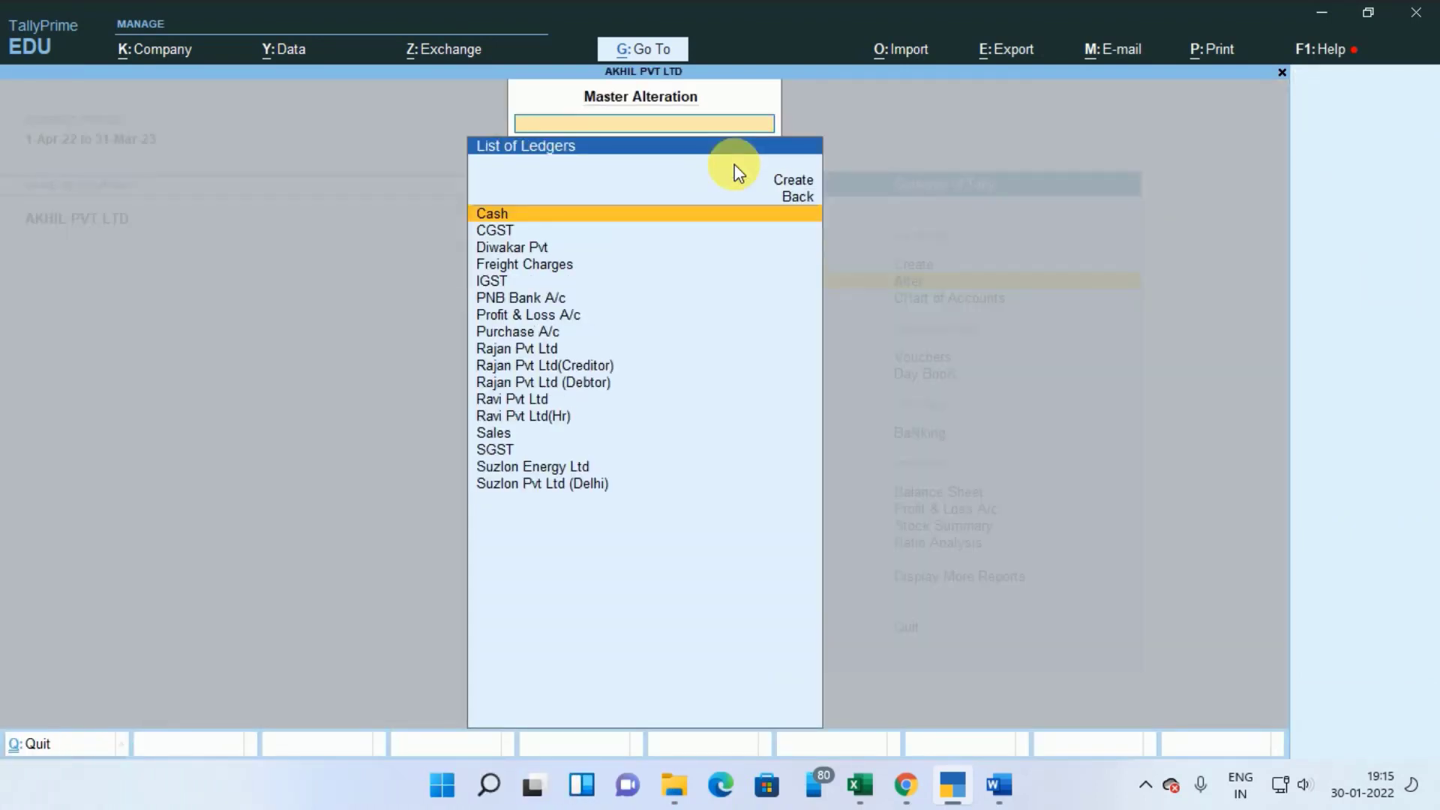
Open the plain Rajan Pvt Ltd ledger, examine its group and mailing details, and return to the Gateway of Tally without altering it
key(Down)
key(Down)
key(Down)
key(Down)
key(Down)
key(Down)
key(Down)
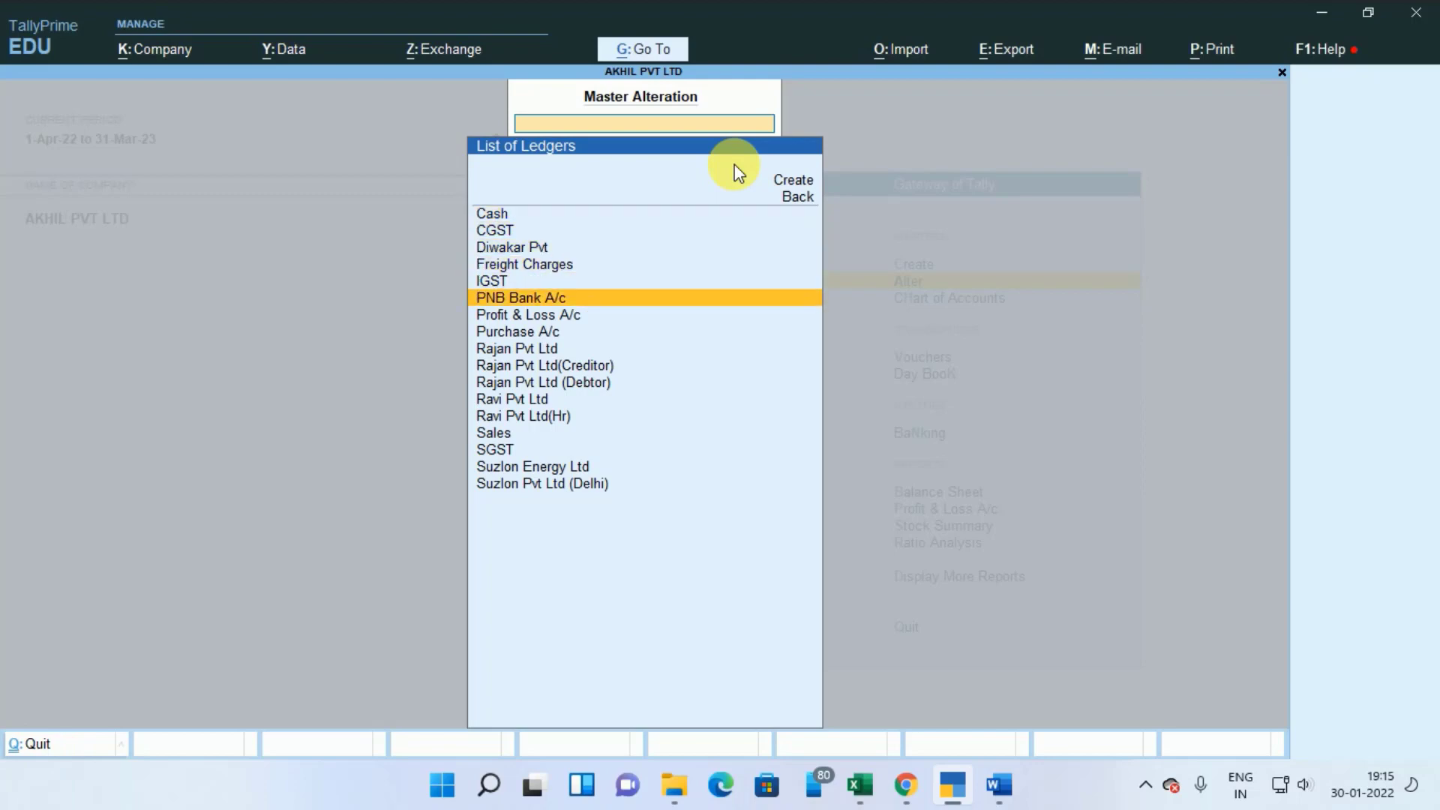
key(Down)
key(Down)
key(Up)
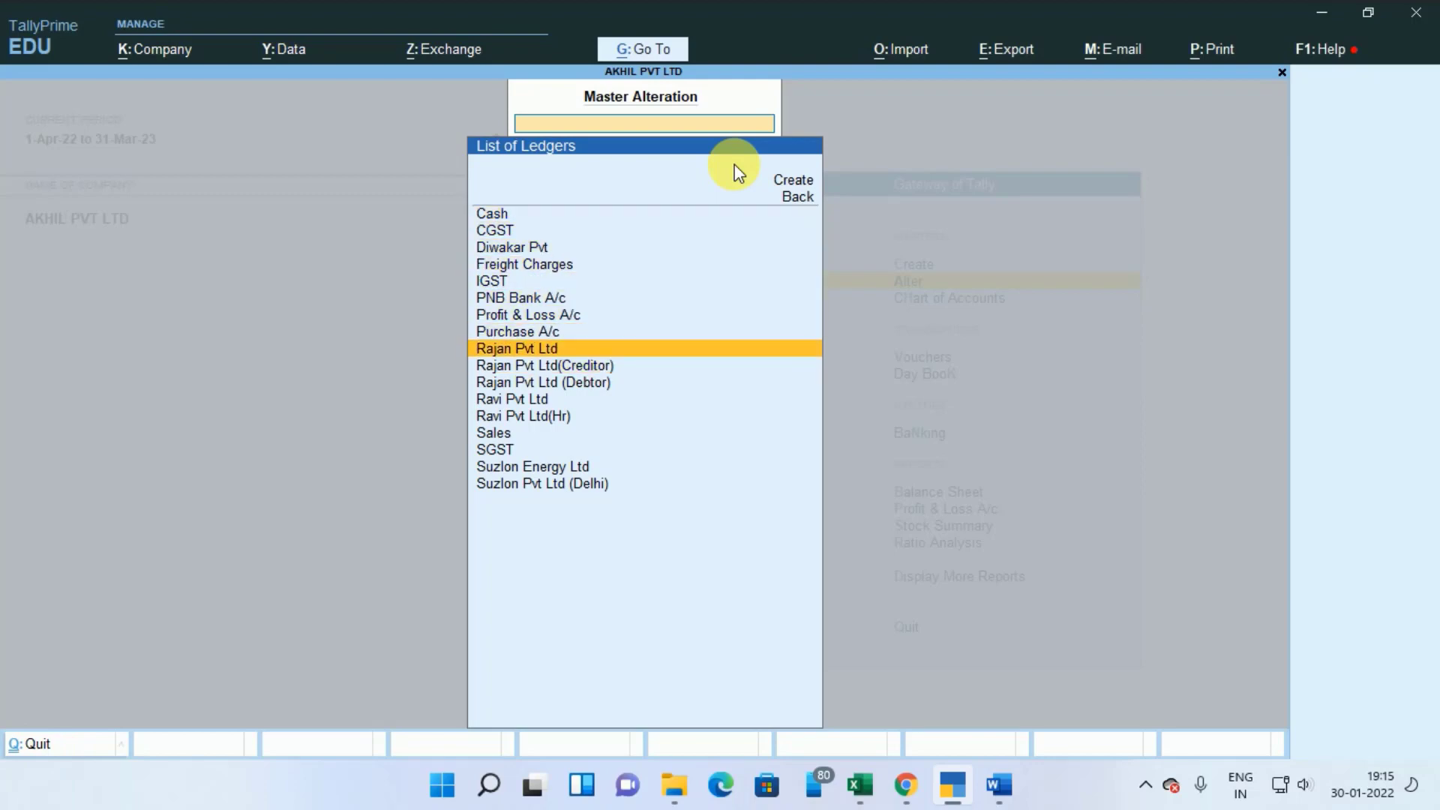
key(Return)
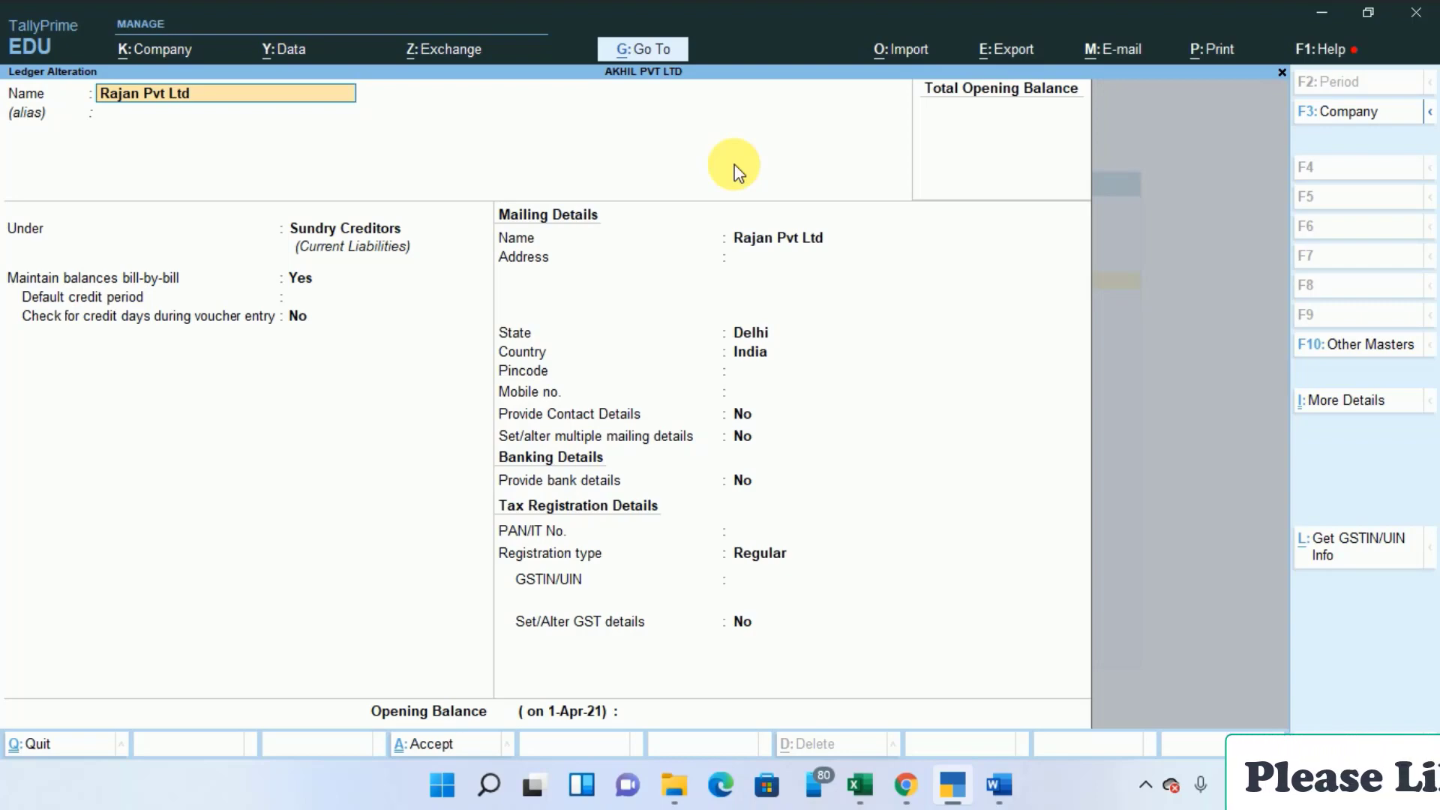
key(End)
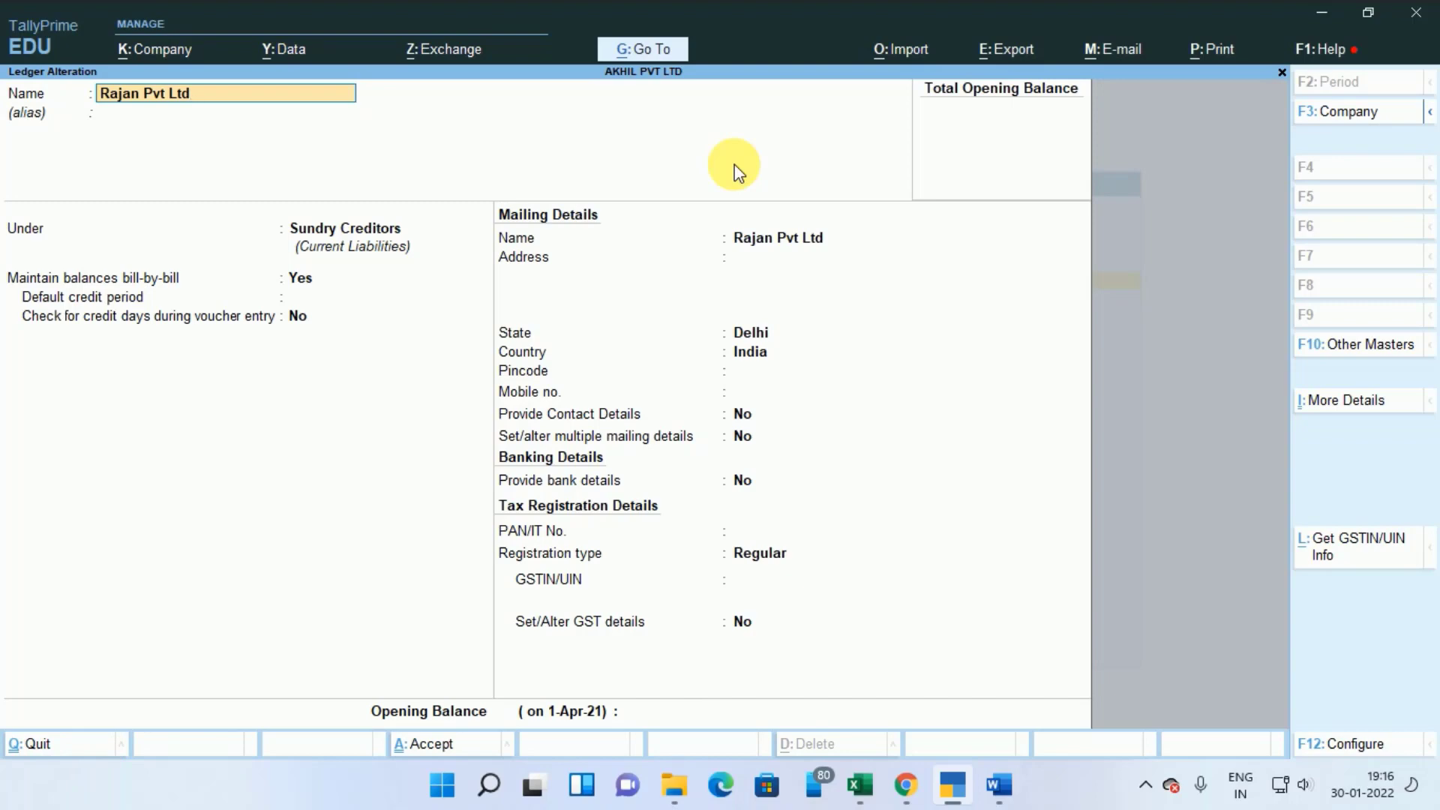
key(Escape)
key(Escape)
key(Return)
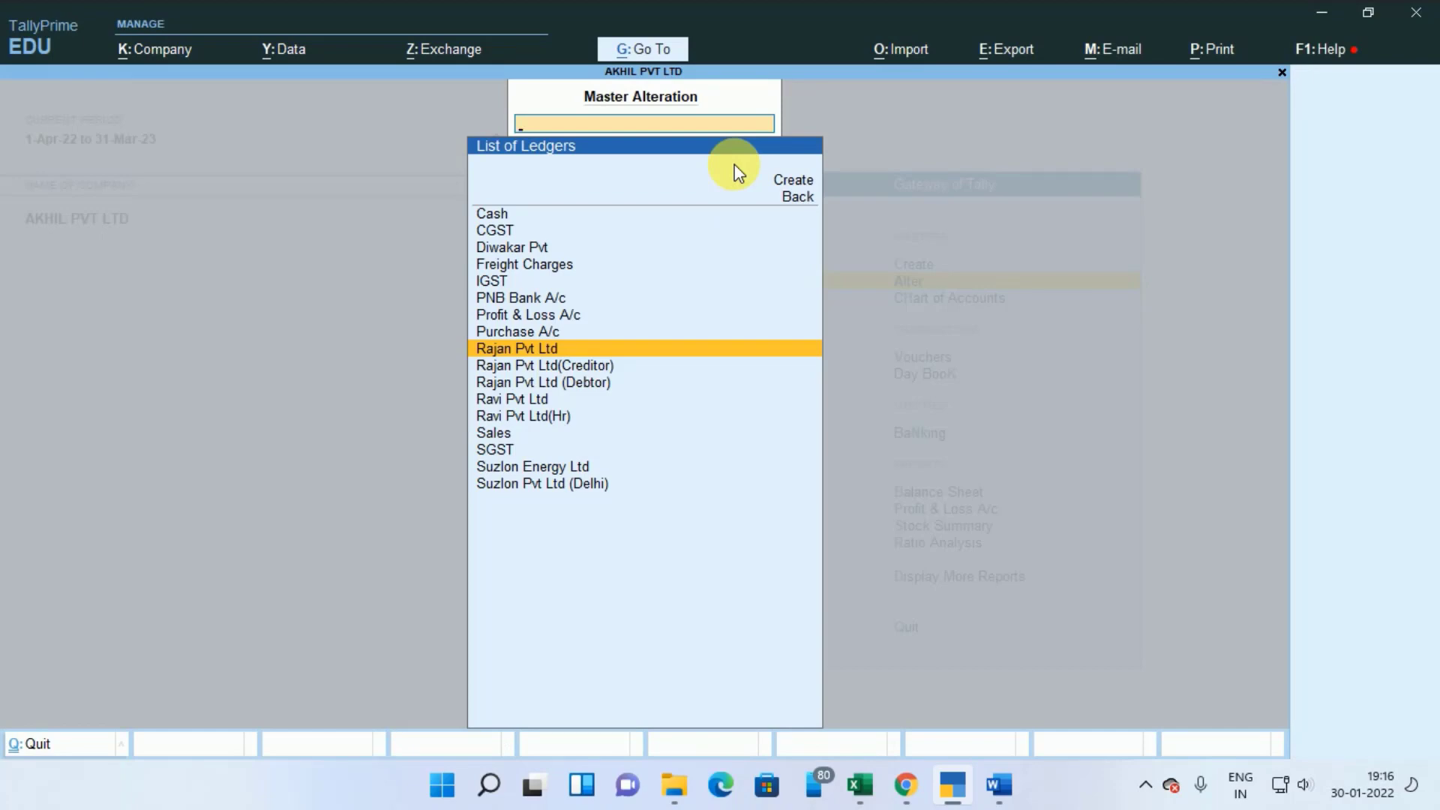
key(Escape)
key(Escape)
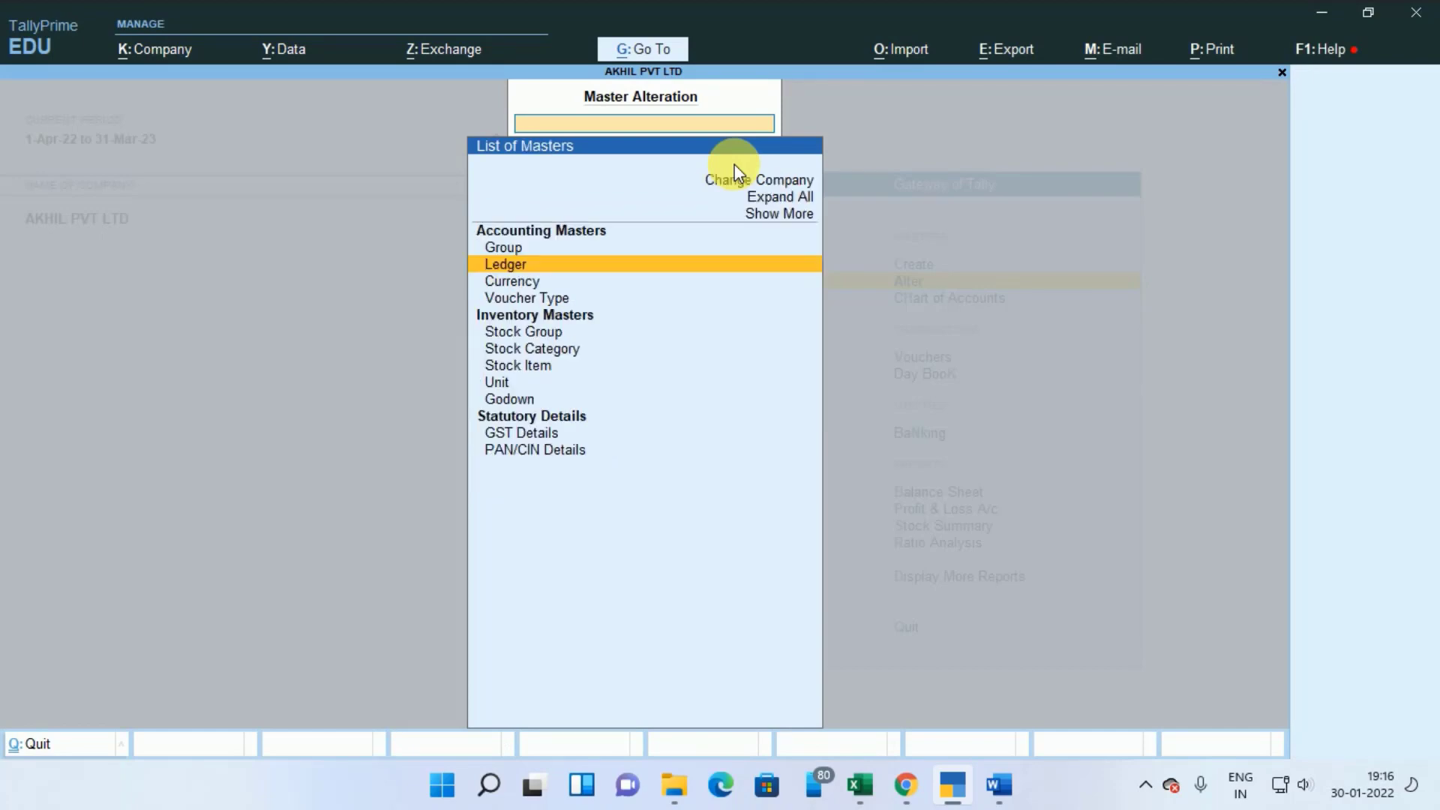
key(Escape)
key(Escape)
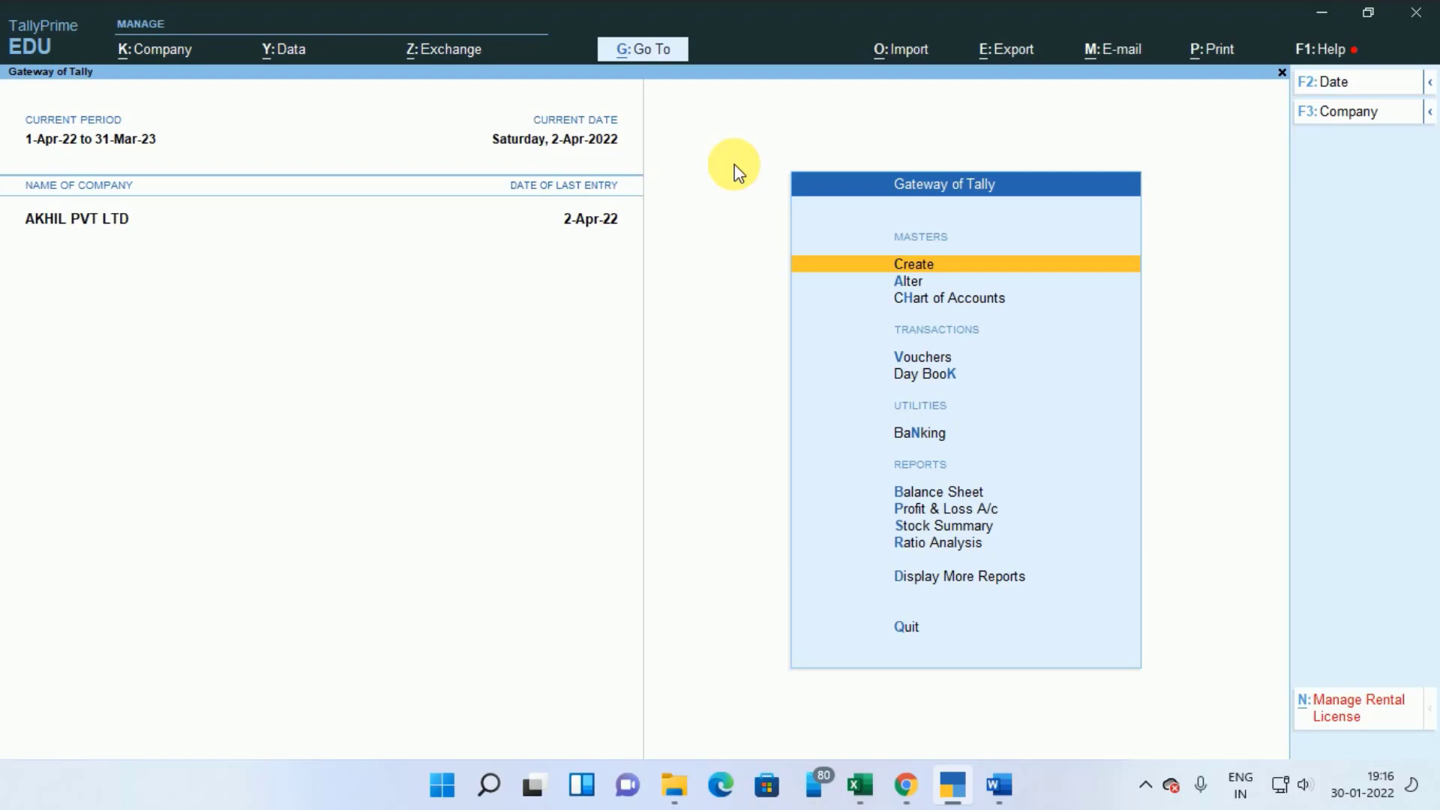
key(a)
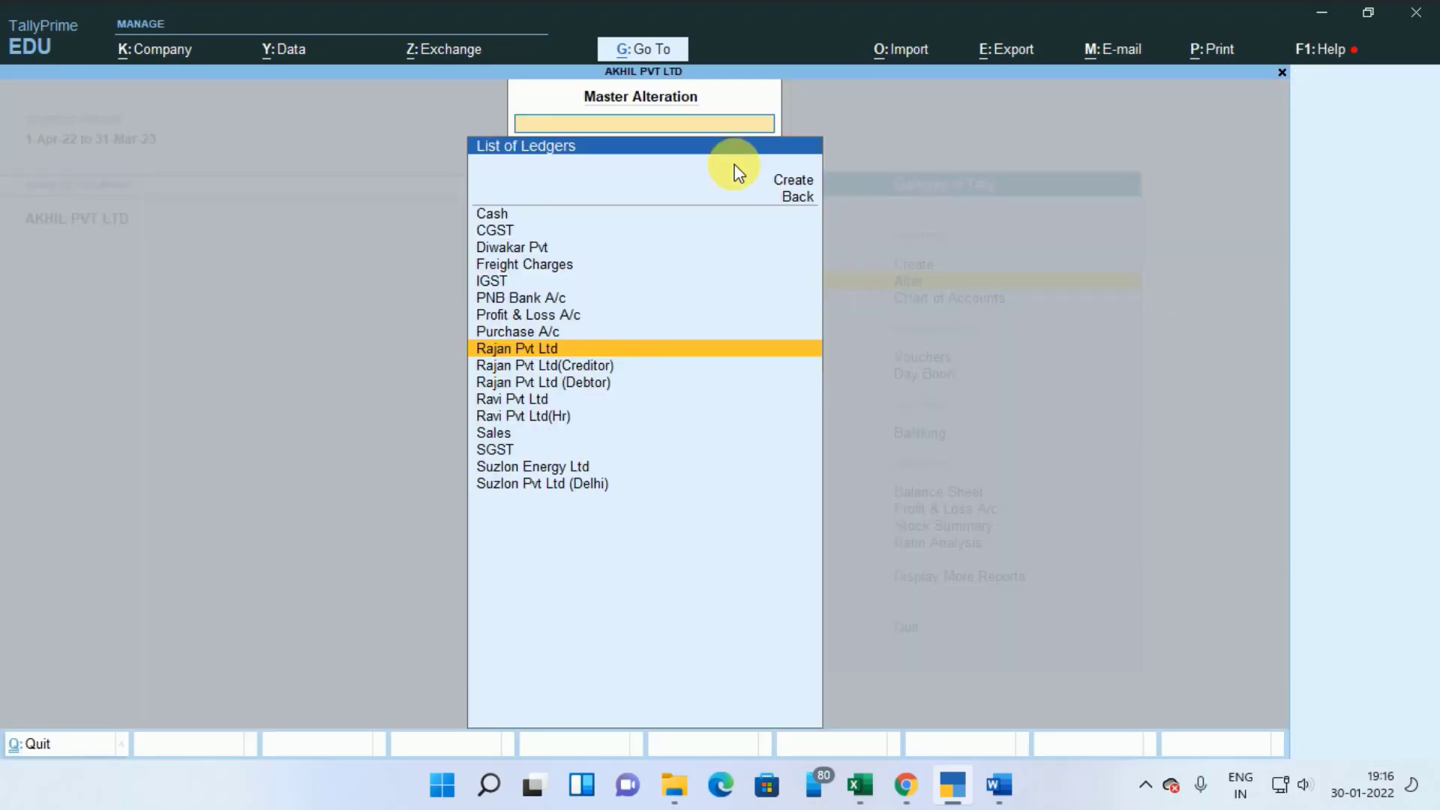
key(Escape)
key(Escape)
key(Escape)
key(Escape)
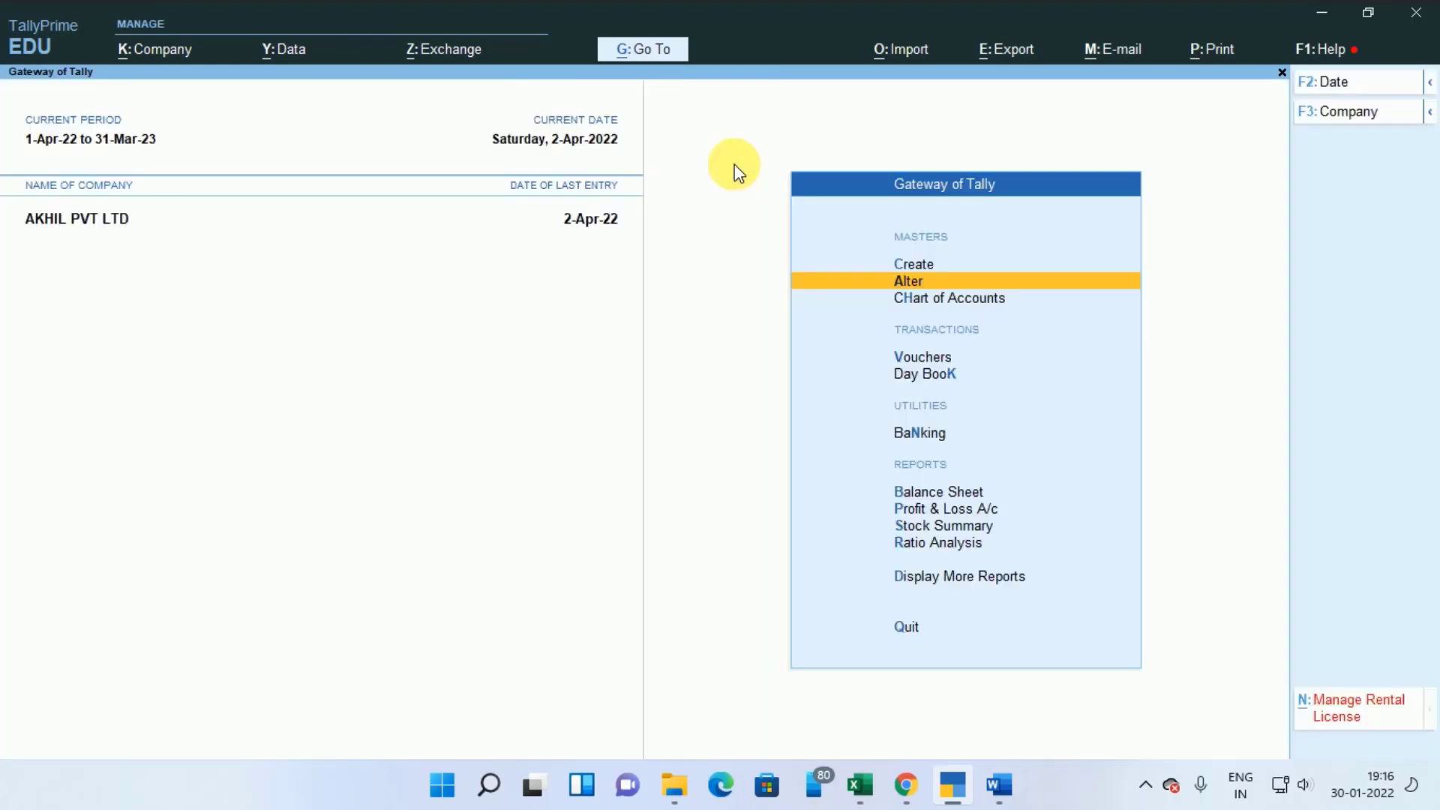